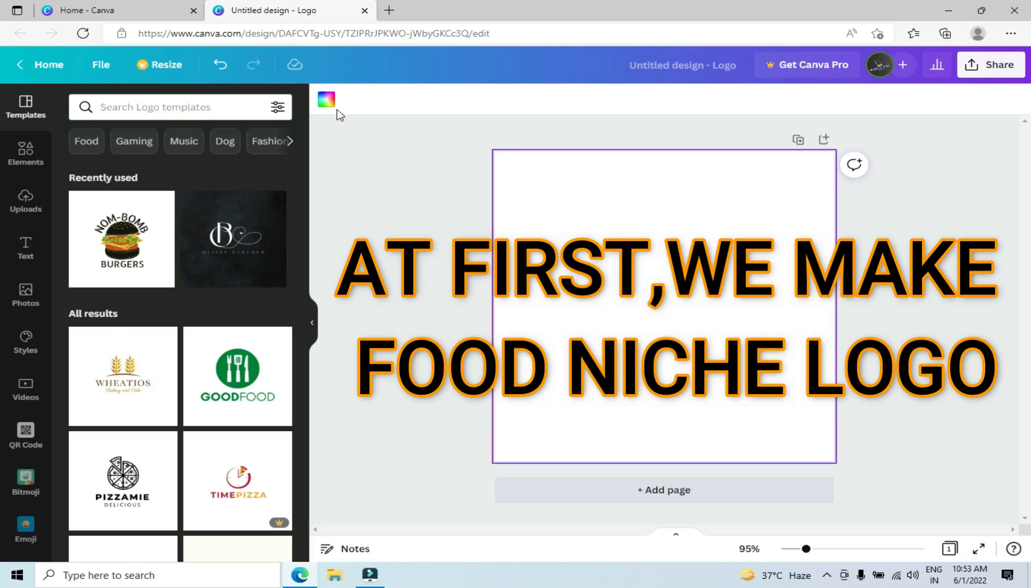
Step: Set the blank page's background to the dark green default colour
{"action": "left_click", "coordinate": [326, 101]}
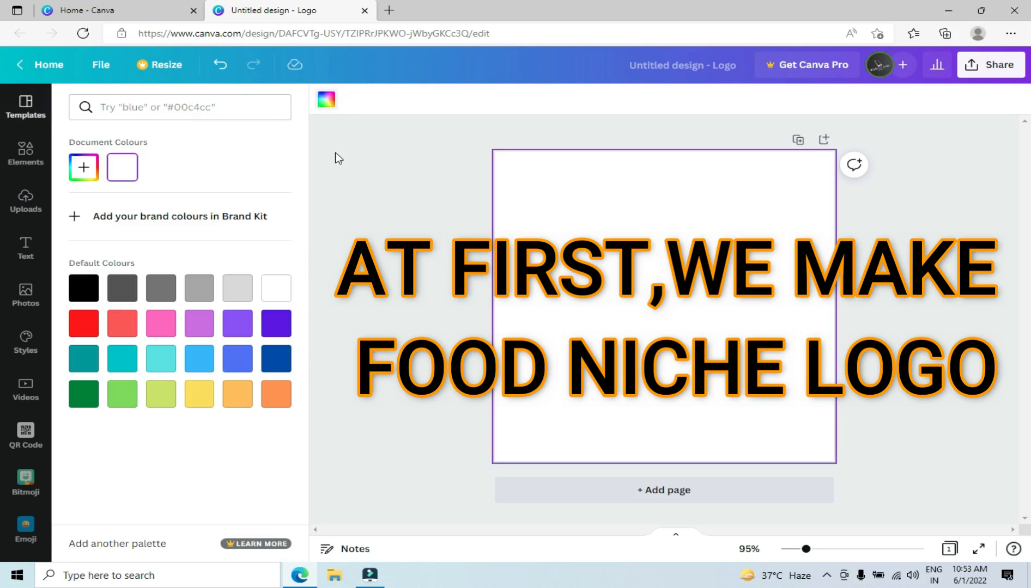
{"action": "left_click", "coordinate": [86, 403]}
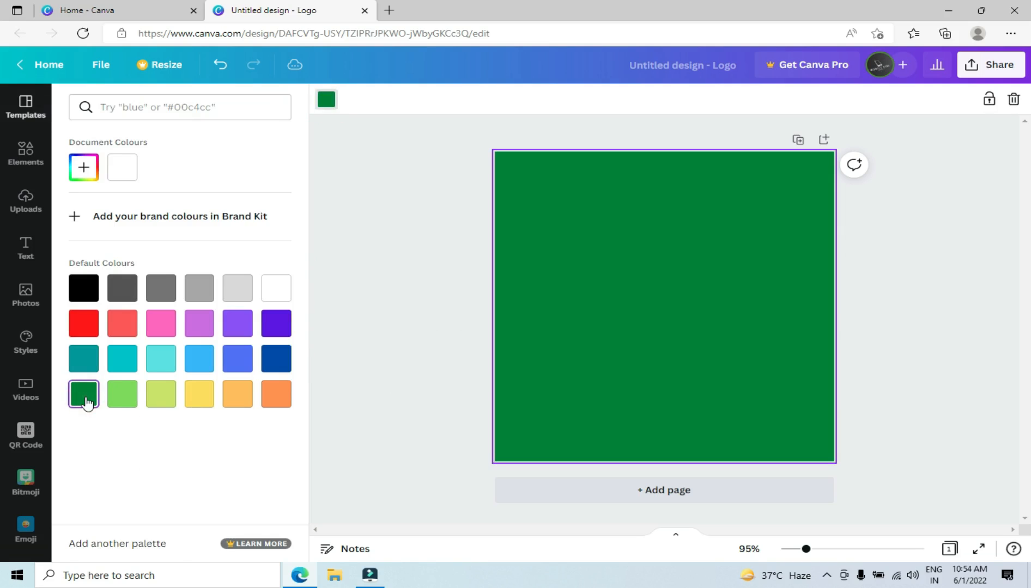
{"action": "left_click", "coordinate": [441, 284]}
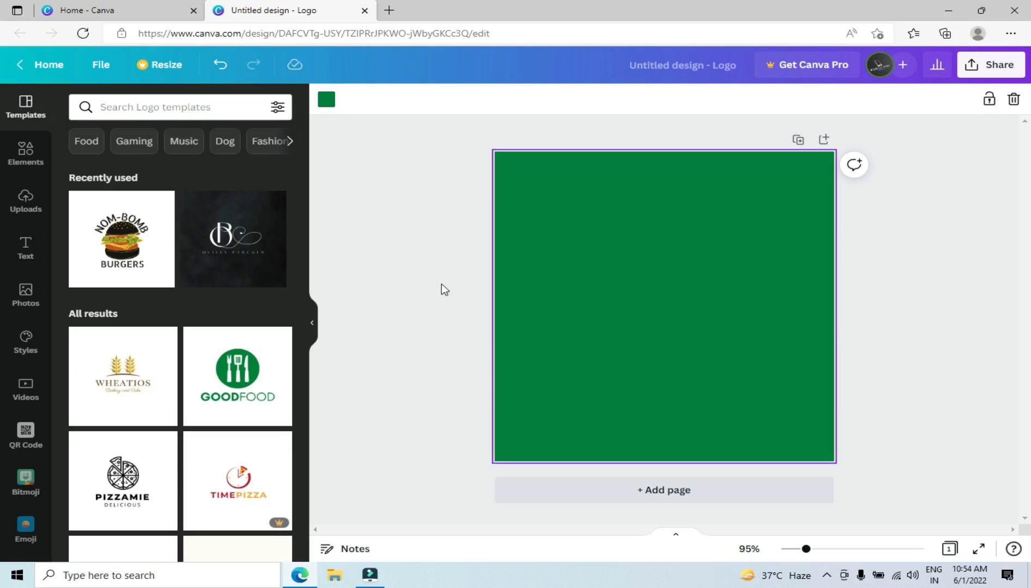
Step: Search the elements for "CHEF" graphics and add the full-body chef with a black moustache and white coat
{"action": "left_click", "coordinate": [24, 164]}
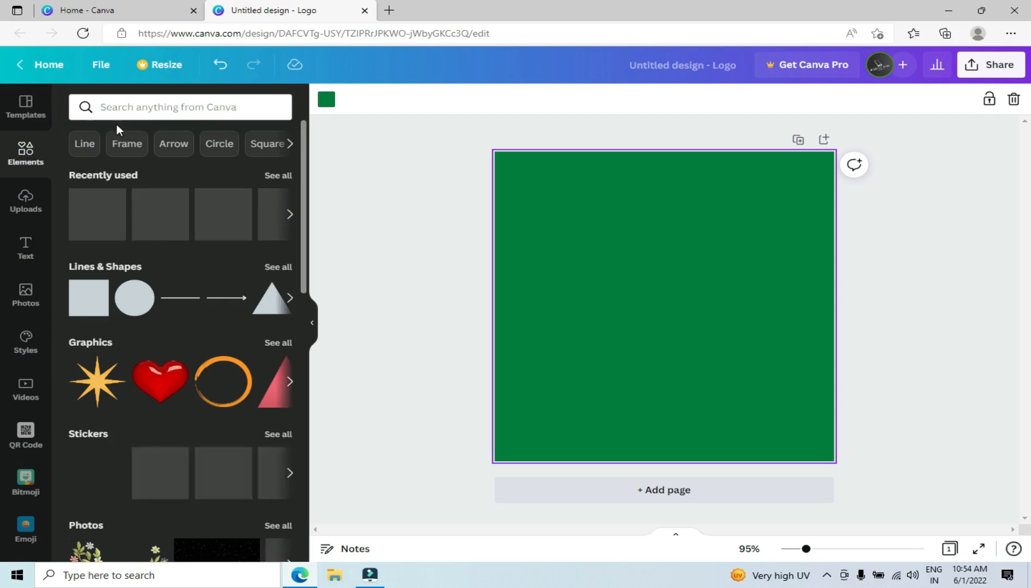
{"action": "left_click", "coordinate": [133, 109]}
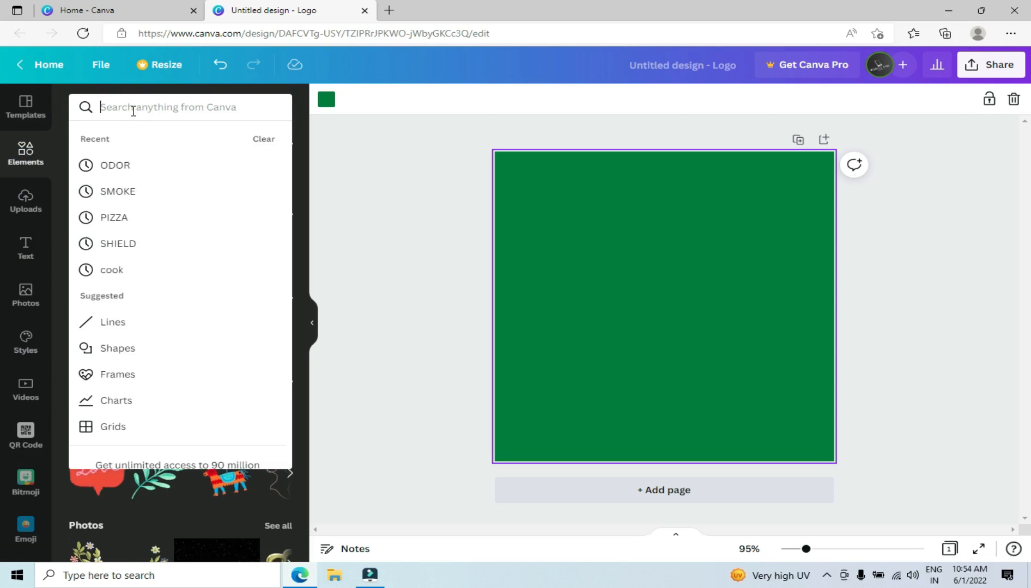
{"action": "type", "text": "CHEF"}
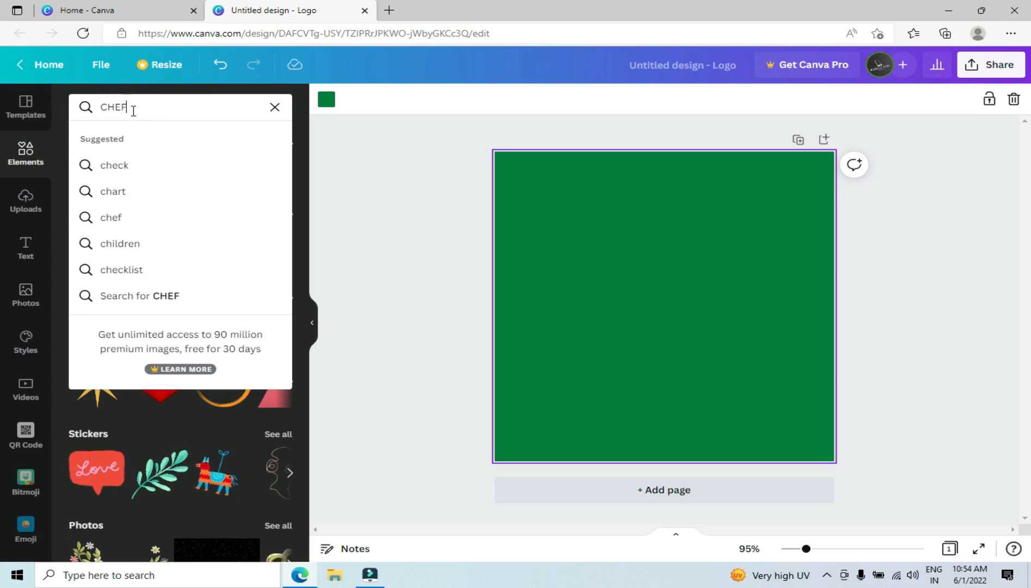
{"action": "key", "text": "Return"}
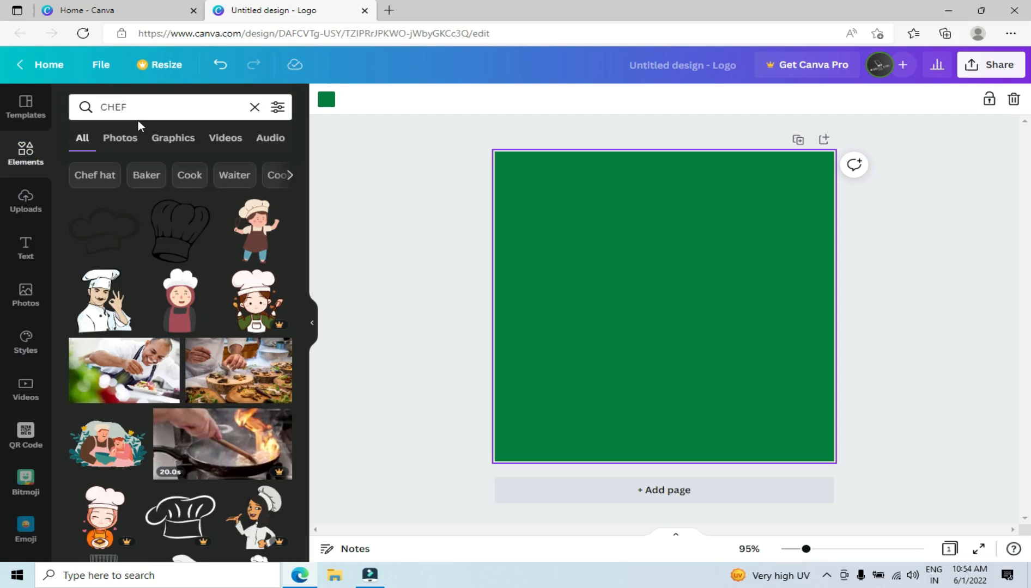
{"action": "left_click", "coordinate": [173, 138]}
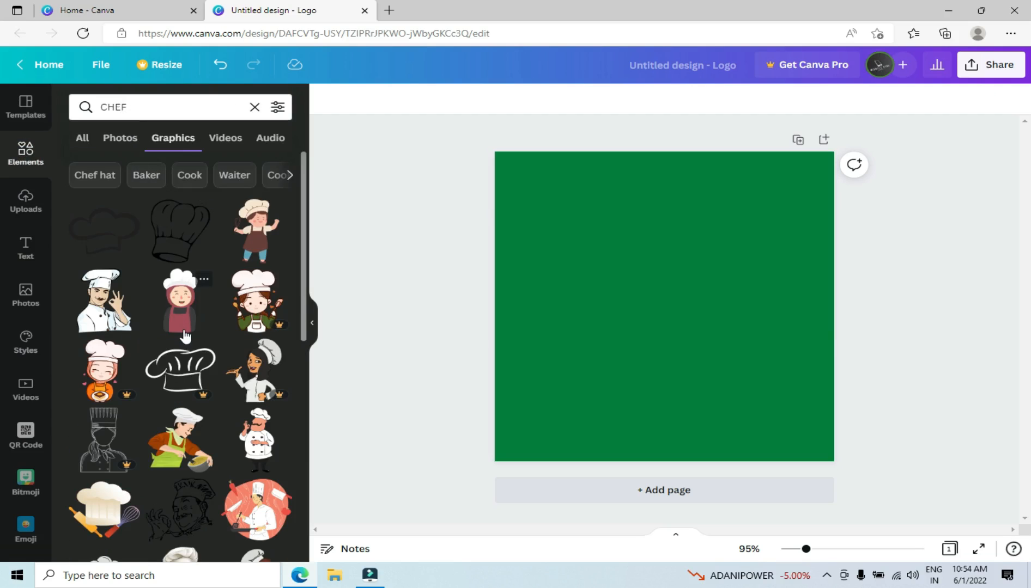
{"action": "left_click", "coordinate": [260, 444]}
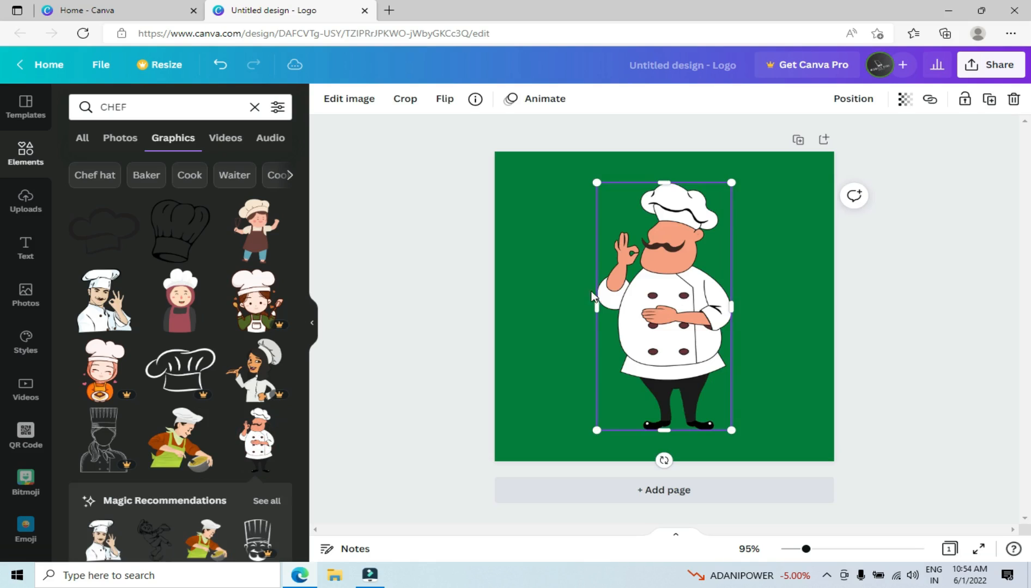
Step: Enlarge the chef slightly, shift it a little left of the page centre and flip it horizontally
{"action": "left_click_drag", "start_coordinate": [671, 325], "coordinate": [644, 308]}
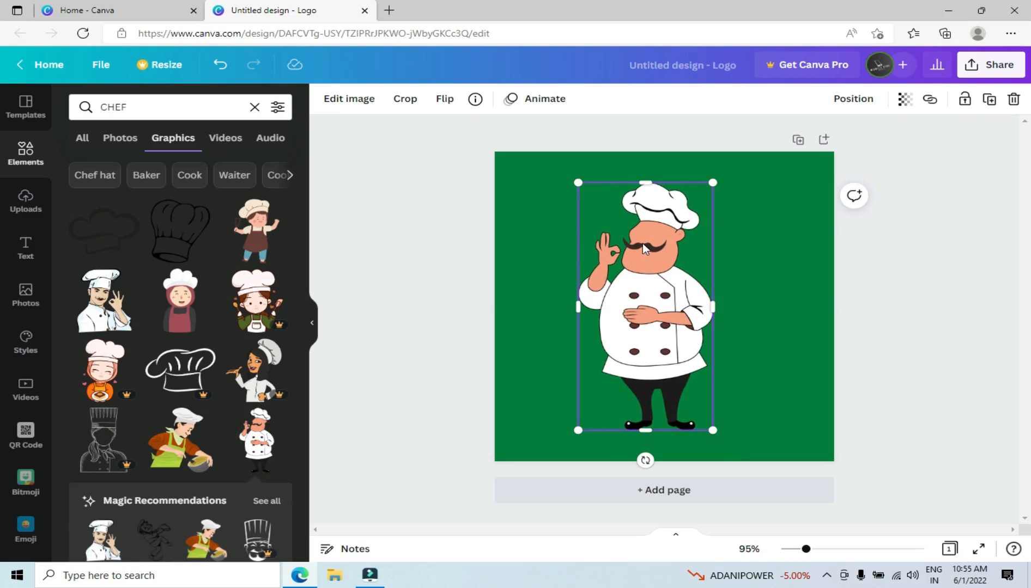
{"action": "left_click_drag", "start_coordinate": [712, 182], "coordinate": [722, 167]}
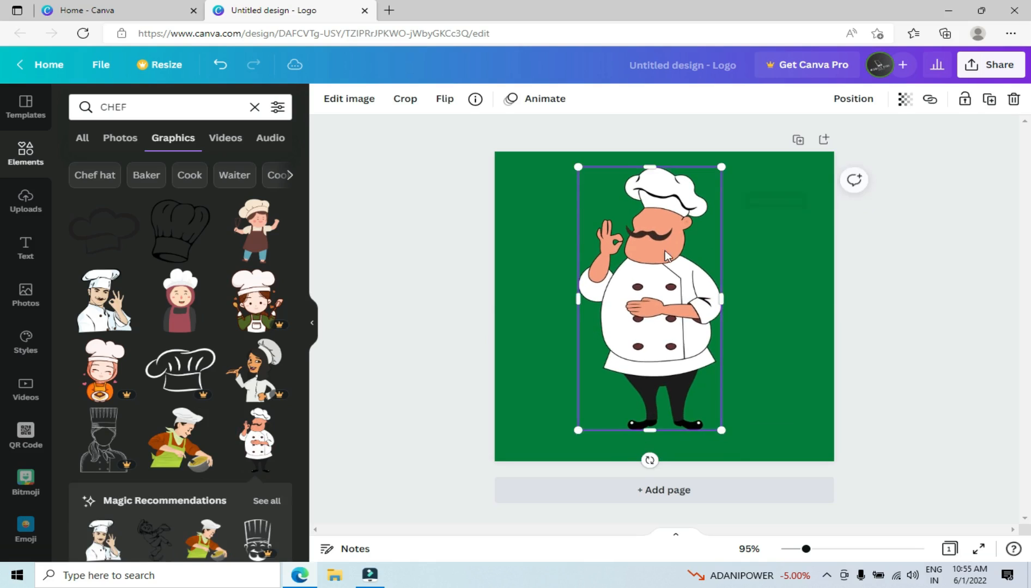
{"action": "left_click_drag", "start_coordinate": [664, 250], "coordinate": [659, 267]}
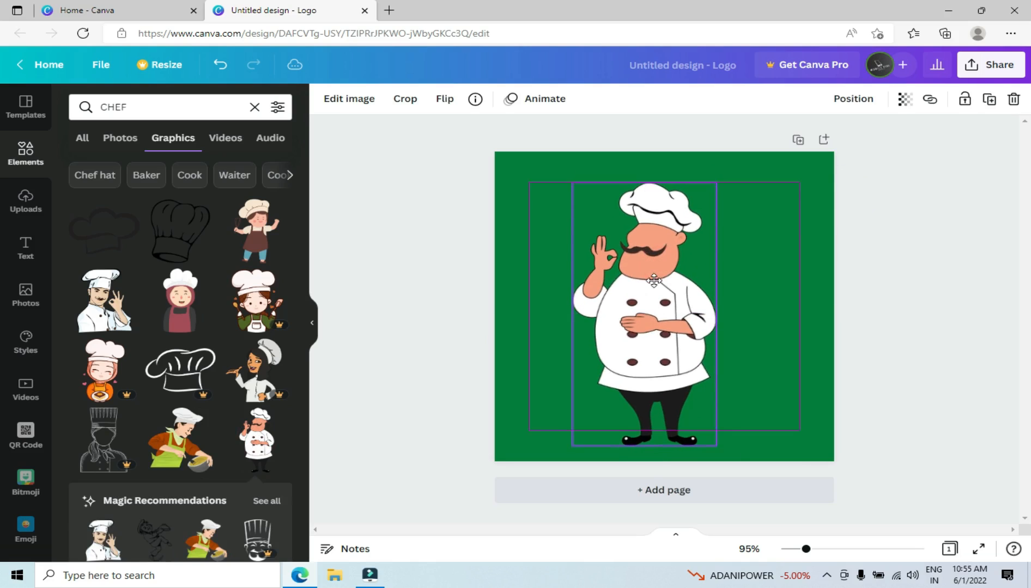
{"action": "left_click", "coordinate": [445, 103]}
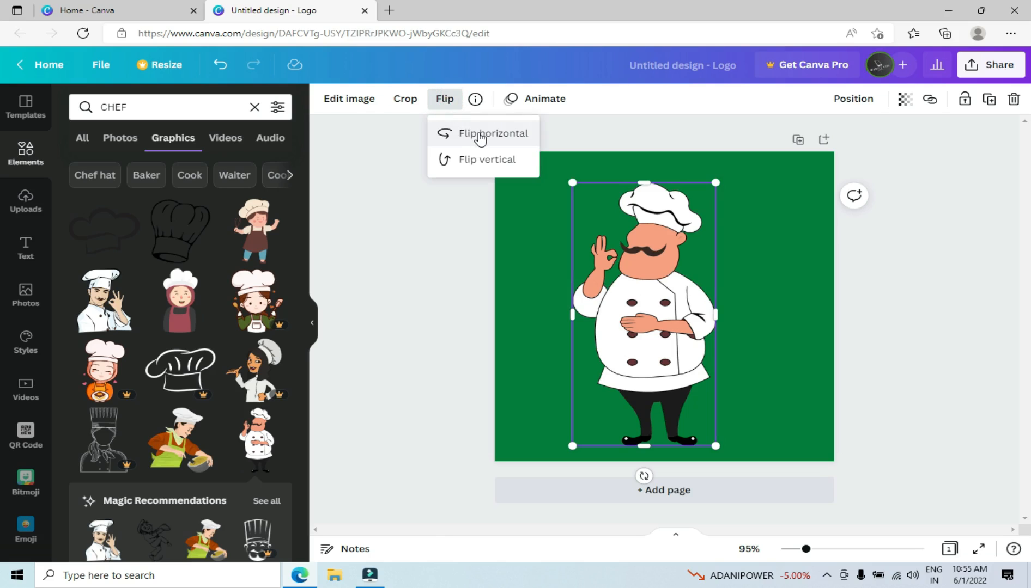
{"action": "left_click", "coordinate": [480, 136]}
{"action": "left_click", "coordinate": [861, 327]}
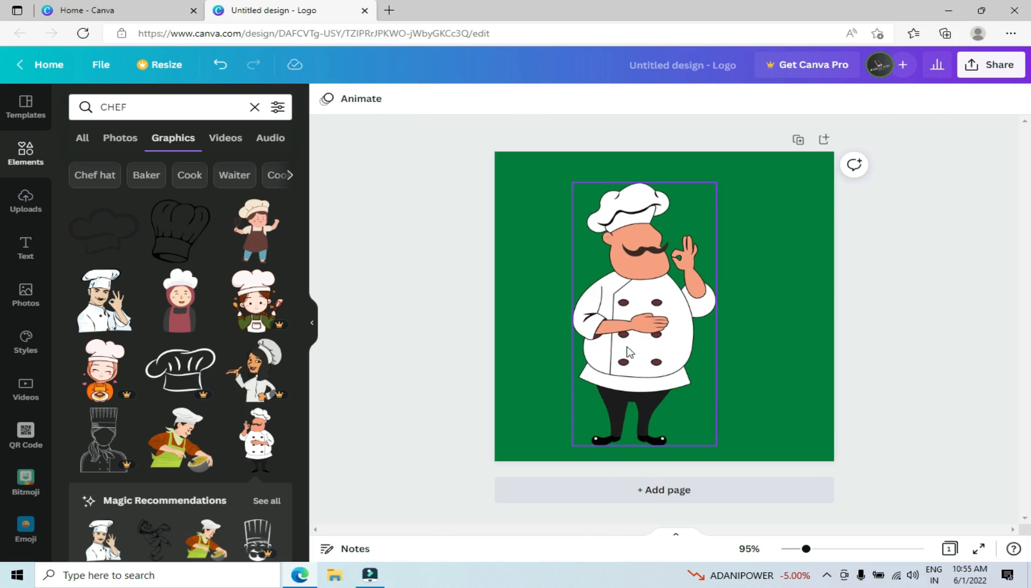
Step: Tilt the chef slightly counter-clockwise and move it back near the middle of the page
{"action": "left_click_drag", "start_coordinate": [631, 355], "coordinate": [623, 356]}
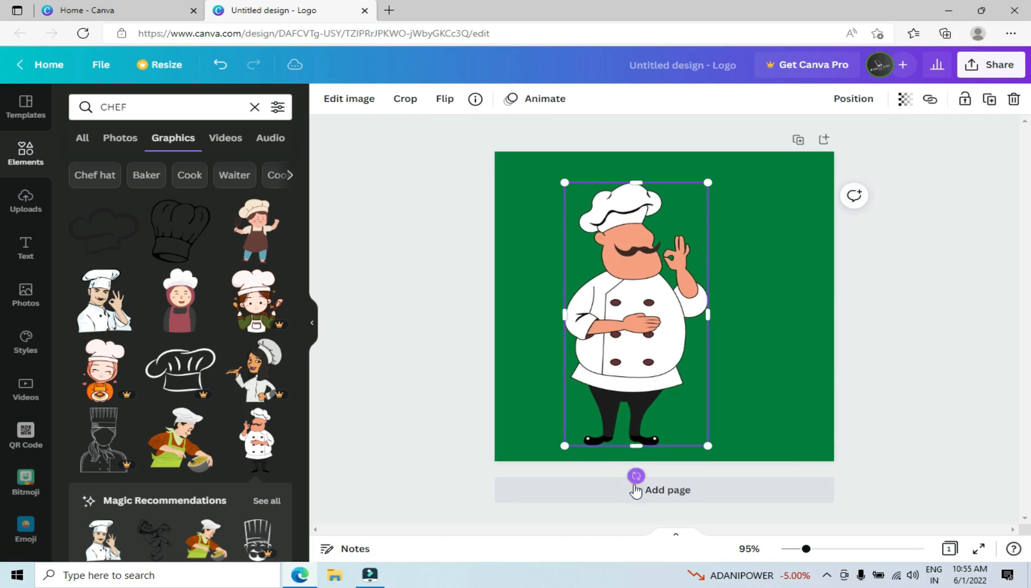
{"action": "mouse_move", "coordinate": [637, 474]}
{"action": "left_mouse_down"}
{"action": "mouse_move", "coordinate": [647, 475]}
{"action": "mouse_move", "coordinate": [644, 489]}
{"action": "mouse_move", "coordinate": [650, 478]}
{"action": "left_mouse_up"}
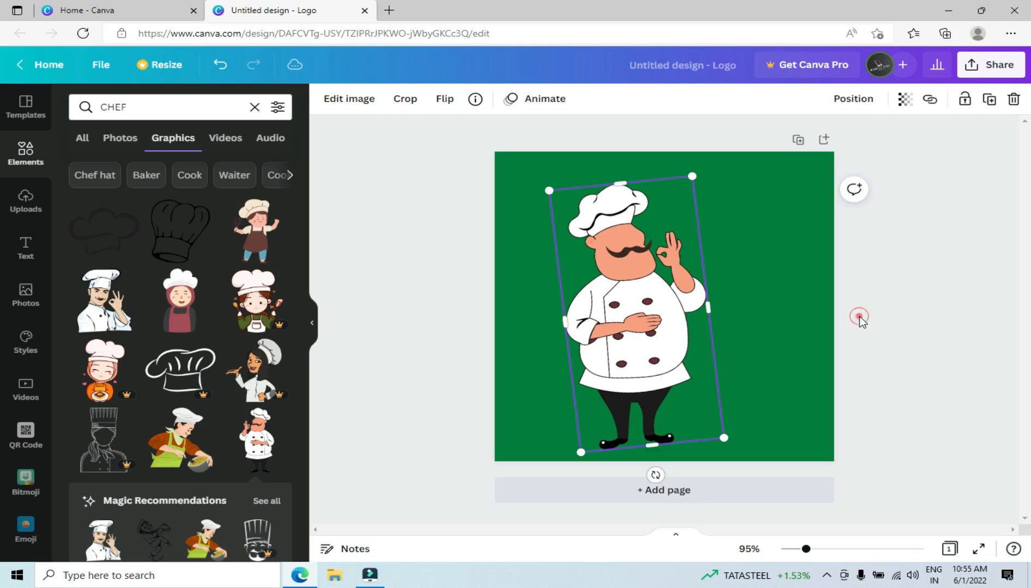
{"action": "left_click", "coordinate": [752, 319]}
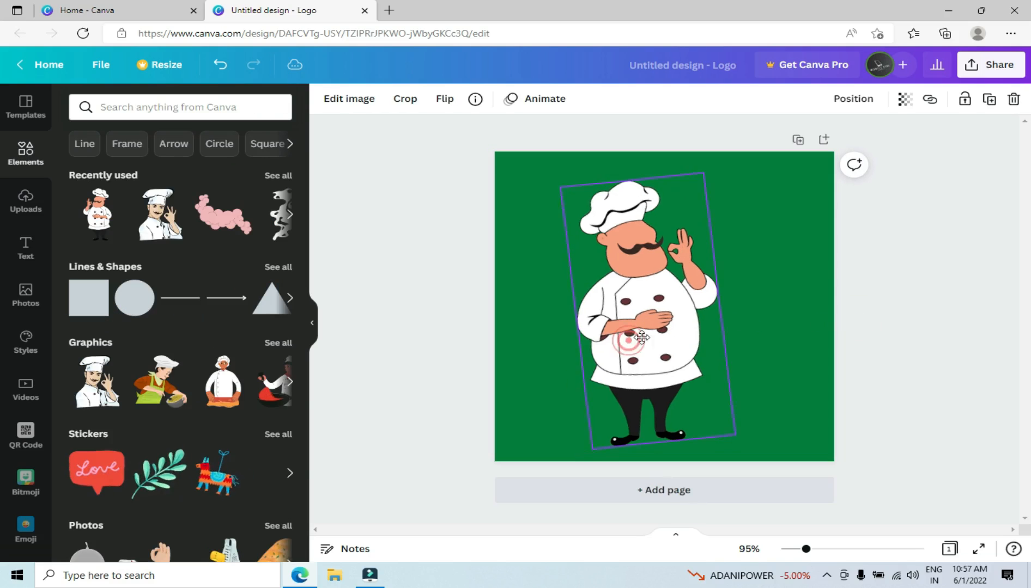
{"action": "left_click_drag", "start_coordinate": [627, 354], "coordinate": [648, 349]}
{"action": "left_click", "coordinate": [881, 375]}
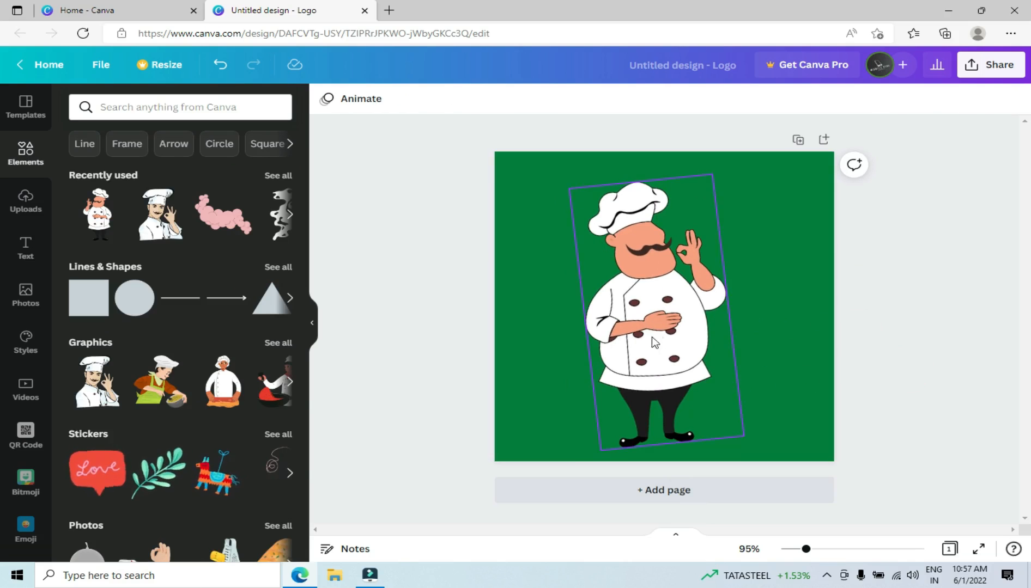
Step: Duplicate the chef beside the original and set the central one's brightness and contrast to -100 and saturation to -97
{"action": "left_click_drag", "start_coordinate": [651, 339], "coordinate": [851, 327]}
{"action": "left_click_drag", "start_coordinate": [619, 357], "coordinate": [661, 343]}
{"action": "left_click", "coordinate": [366, 103]}
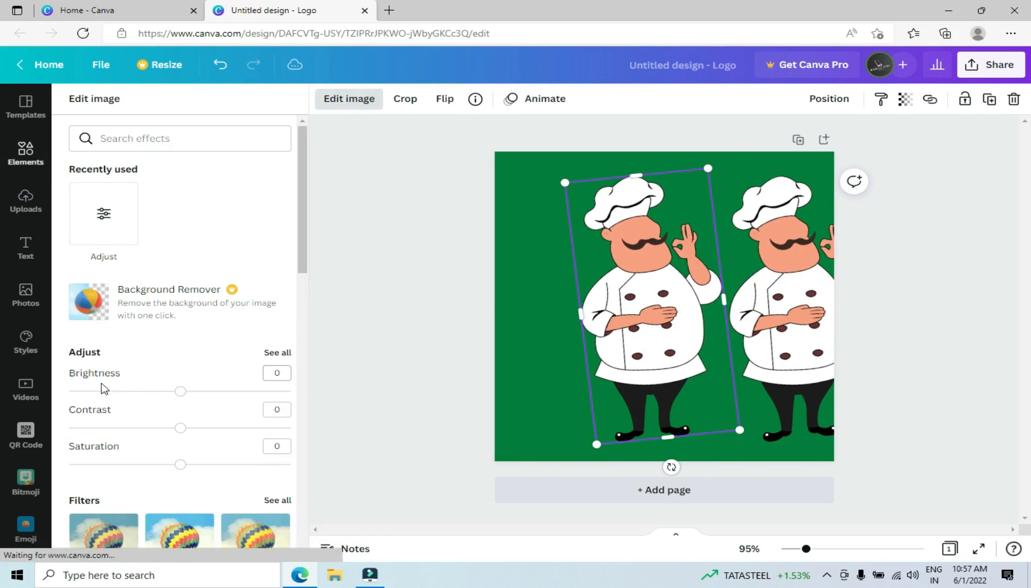
{"action": "left_click_drag", "start_coordinate": [180, 392], "coordinate": [294, 402]}
{"action": "left_click_drag", "start_coordinate": [229, 434], "coordinate": [67, 417]}
{"action": "left_click_drag", "start_coordinate": [291, 391], "coordinate": [91, 415]}
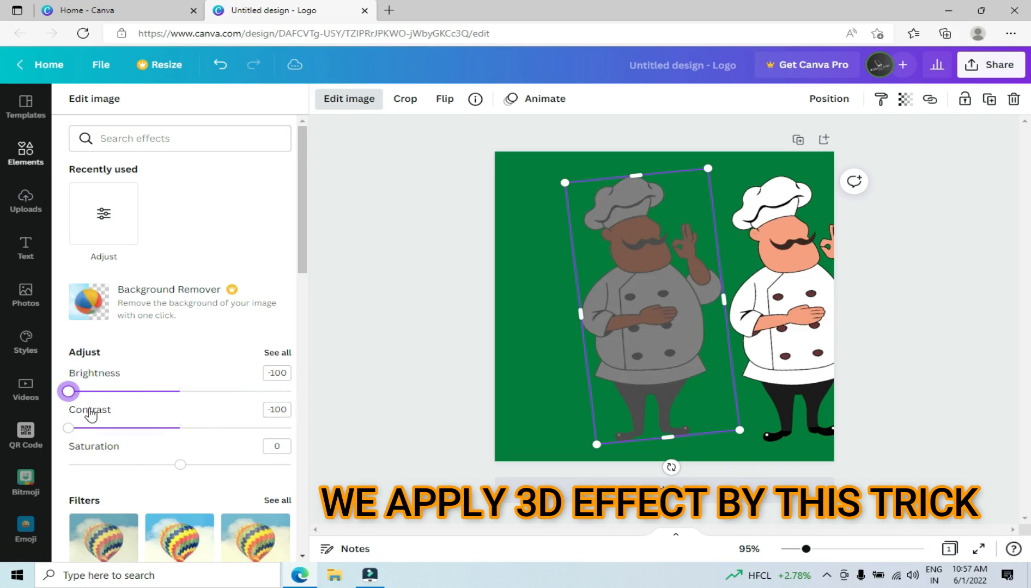
{"action": "left_click_drag", "start_coordinate": [188, 471], "coordinate": [245, 481]}
{"action": "left_click_drag", "start_coordinate": [309, 481], "coordinate": [116, 478]}
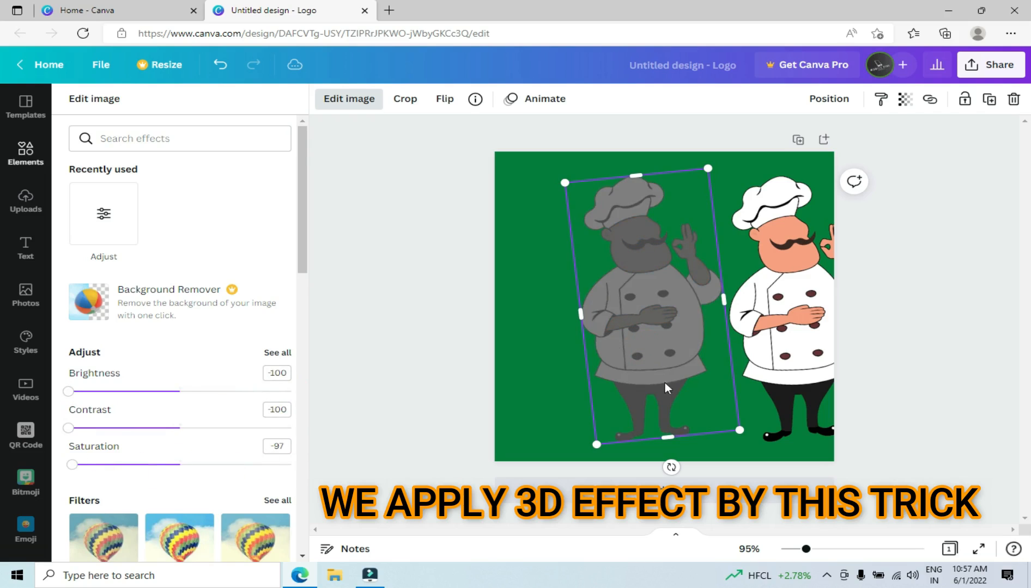
Step: Duplicate the darkened chef and place the two grey copies side by side, left of the coloured chef
{"action": "left_click_drag", "start_coordinate": [651, 350], "coordinate": [588, 358]}
{"action": "left_click_drag", "start_coordinate": [676, 343], "coordinate": [679, 345]}
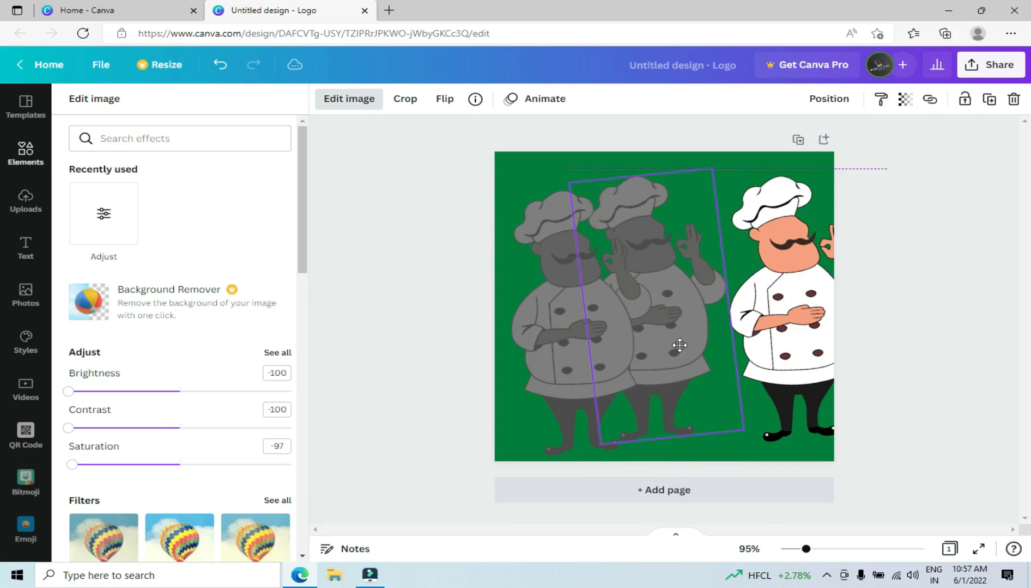
{"action": "left_click", "coordinate": [566, 359]}
{"action": "left_click_drag", "start_coordinate": [566, 359], "coordinate": [578, 357]}
Step: Nudge the left grey chef copy right and up until it almost exactly covers the other grey copy
{"action": "key", "text": "Right"}
{"action": "key", "text": "Right"}
{"action": "key", "text": "Right"}
{"action": "key", "text": "Right"}
{"action": "key", "text": "Right"}
{"action": "key", "text": "Right"}
{"action": "key", "text": "Right"}
{"action": "key", "text": "Right"}
{"action": "key", "text": "Right"}
{"action": "key", "text": "Right"}
{"action": "key", "text": "Right"}
{"action": "key", "text": "Right"}
{"action": "key", "text": "Right"}
{"action": "key", "text": "Right"}
{"action": "key", "text": "Right"}
{"action": "key", "text": "Right"}
{"action": "key", "text": "Right"}
{"action": "key", "text": "Right"}
{"action": "key", "text": "Right"}
{"action": "key", "text": "Right"}
{"action": "key", "text": "Up"}
{"action": "key", "text": "Up"}
{"action": "key", "text": "Up"}
{"action": "key", "text": "Up"}
{"action": "key", "text": "Up"}
{"action": "key", "text": "Up"}
{"action": "key", "text": "Up"}
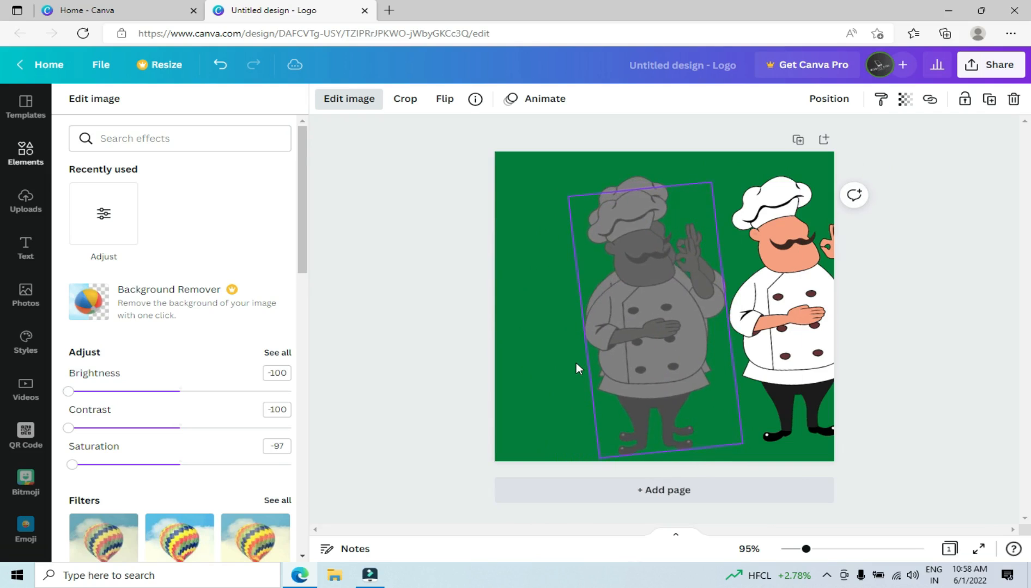
{"action": "key", "text": "Up"}
{"action": "key", "text": "Up"}
{"action": "key", "text": "Up"}
{"action": "key", "text": "Up"}
{"action": "key", "text": "Up"}
{"action": "key", "text": "Up"}
{"action": "key", "text": "Up"}
{"action": "key", "text": "Up"}
{"action": "key", "text": "Left"}
{"action": "key", "text": "Left"}
{"action": "key", "text": "Left"}
{"action": "key", "text": "Left"}
{"action": "key", "text": "Left"}
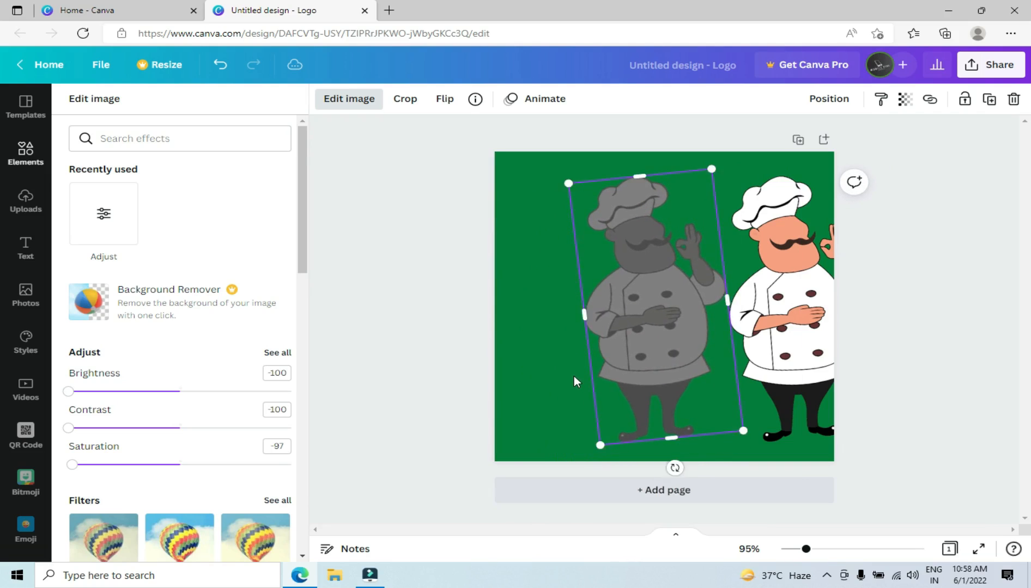
Step: Move the coloured chef over the grey copies, bring it forward and offset it slightly so grey edges show around it
{"action": "left_click_drag", "start_coordinate": [787, 335], "coordinate": [660, 316]}
{"action": "right_click", "coordinate": [742, 337]}
{"action": "left_click", "coordinate": [781, 362]}
{"action": "key", "text": "Right"}
{"action": "key", "text": "Right"}
{"action": "key", "text": "Right"}
{"action": "key", "text": "Right"}
{"action": "key", "text": "Right"}
{"action": "key", "text": "Right"}
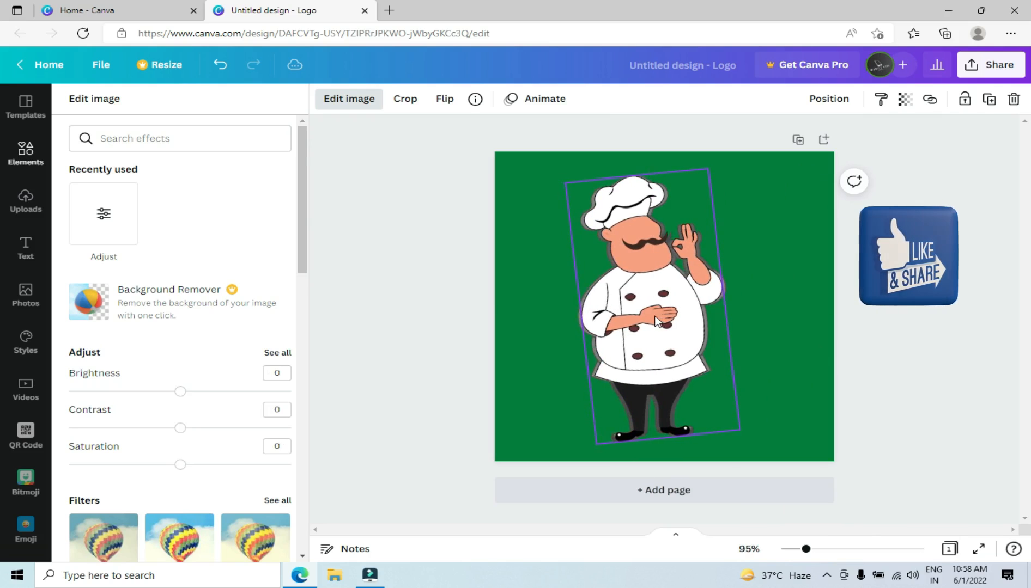
Step: Search the elements for "PIZZA" and add the wide oval pepperoni pizza picture
{"action": "left_click", "coordinate": [25, 200]}
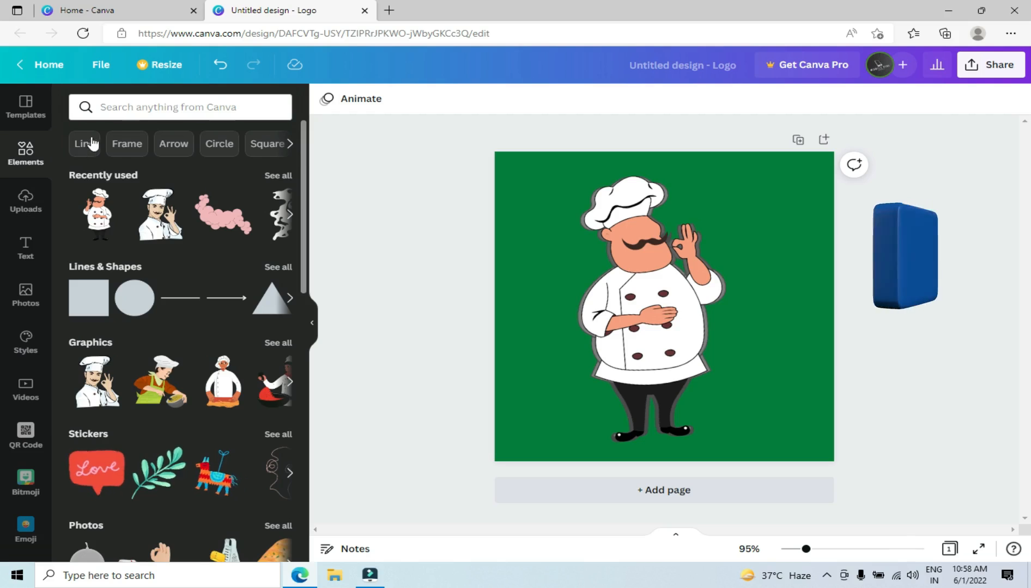
{"action": "left_click", "coordinate": [128, 110]}
{"action": "type", "text": "PI"}
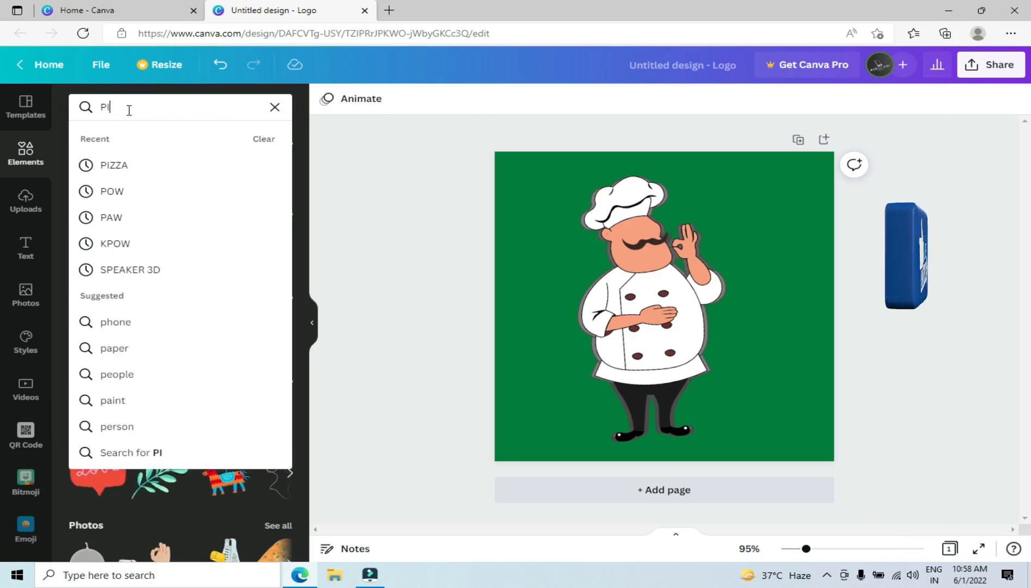
{"action": "type", "text": "ZZA"}
{"action": "key", "text": "Return"}
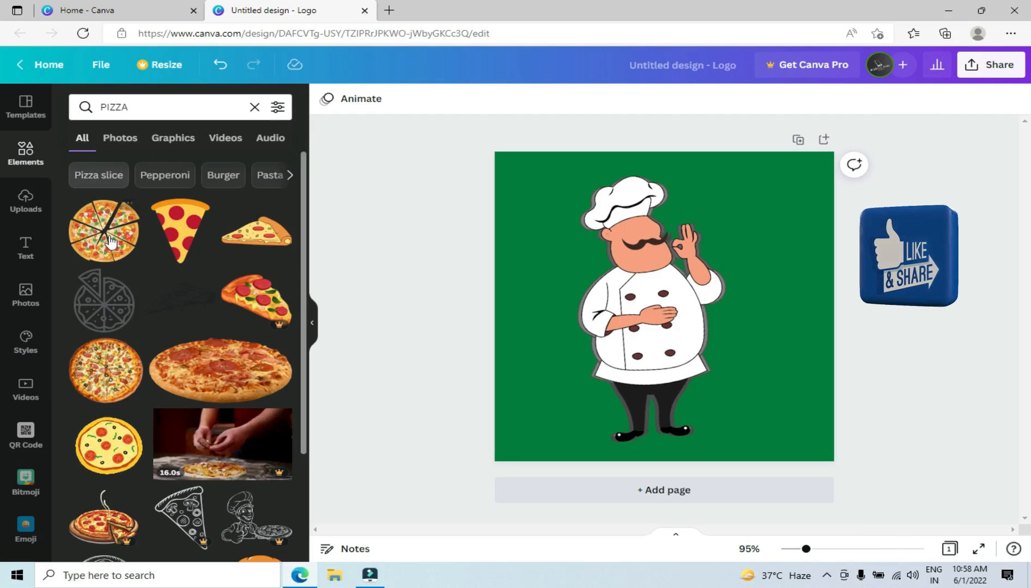
{"action": "left_click", "coordinate": [202, 376]}
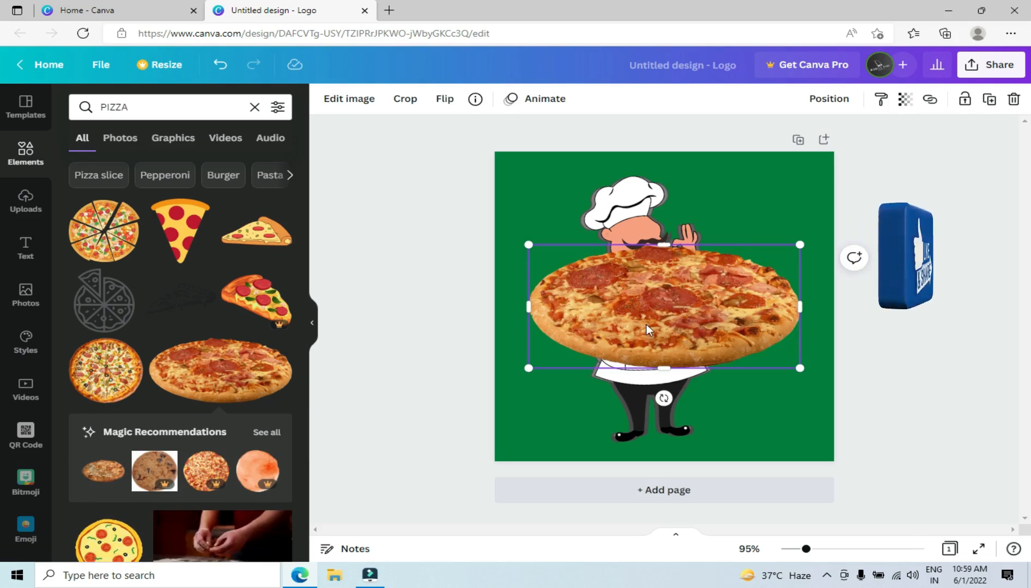
Step: Shrink the pizza to about 161 by 80 and place it over the chef's lower hand in front of his chest
{"action": "left_click_drag", "start_coordinate": [646, 325], "coordinate": [665, 354]}
{"action": "left_click", "coordinate": [25, 203]}
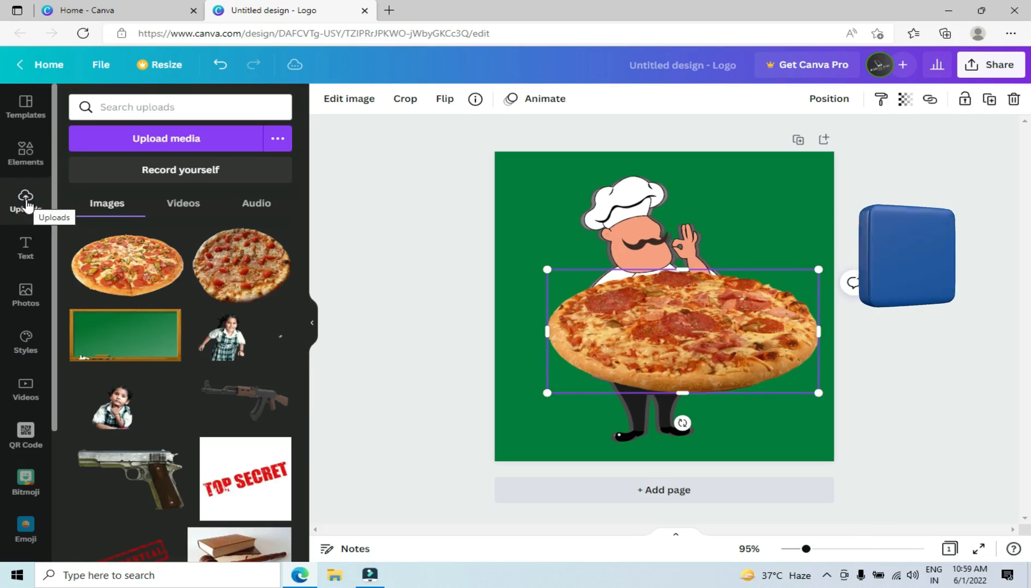
{"action": "left_click", "coordinate": [26, 155]}
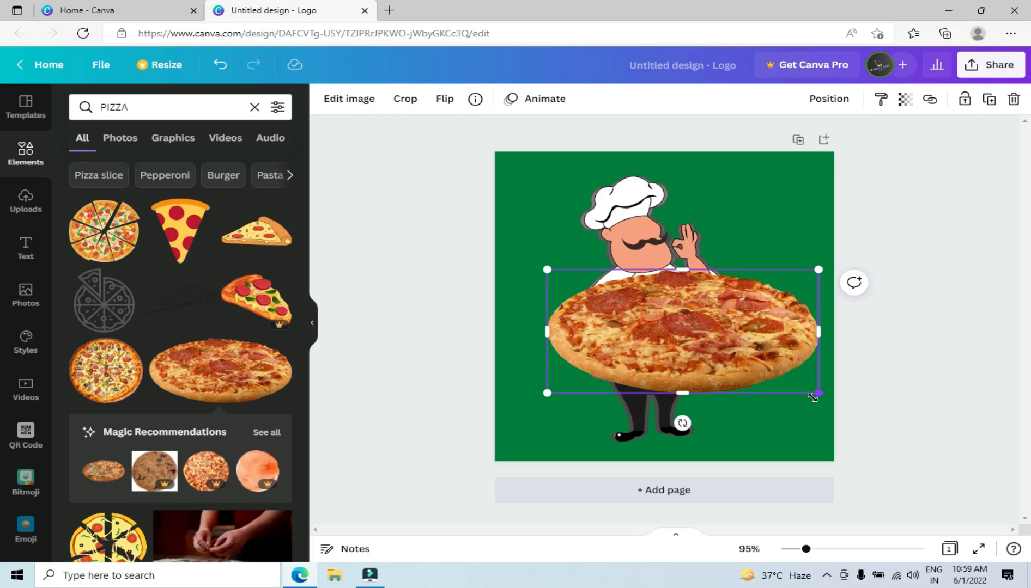
{"action": "left_click_drag", "start_coordinate": [812, 397], "coordinate": [658, 323]}
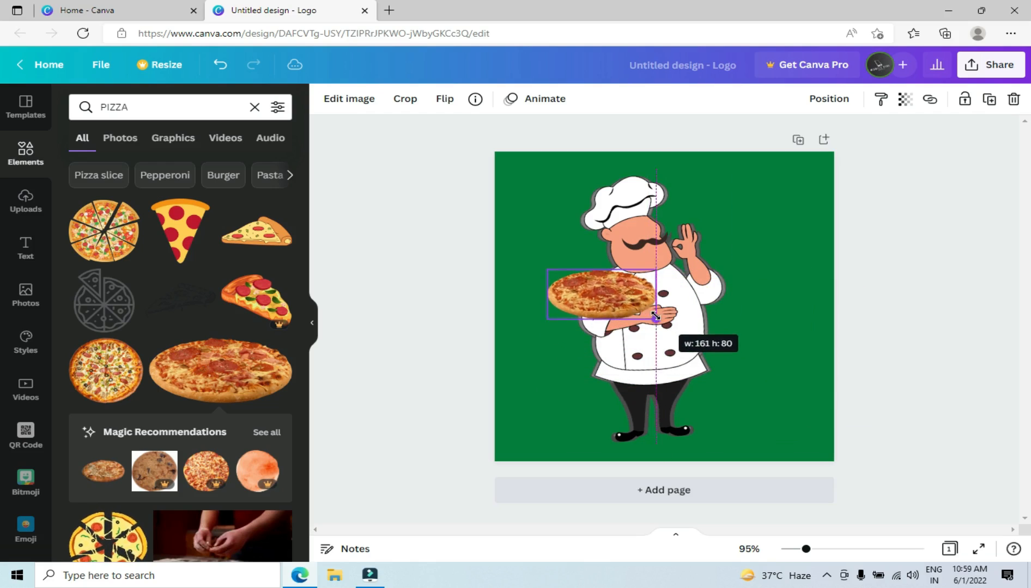
{"action": "left_click_drag", "start_coordinate": [603, 295], "coordinate": [640, 310]}
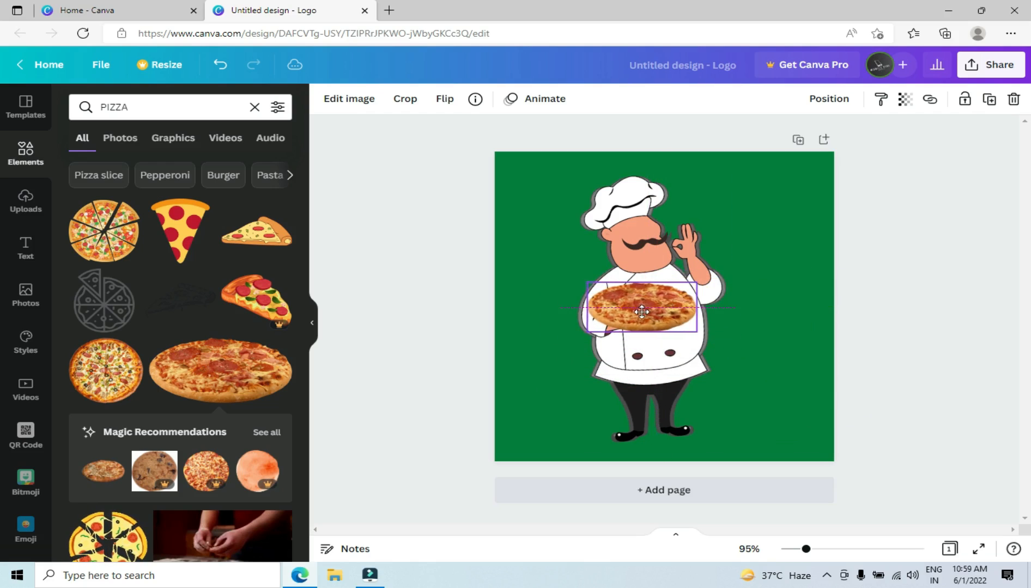
{"action": "left_click", "coordinate": [884, 352]}
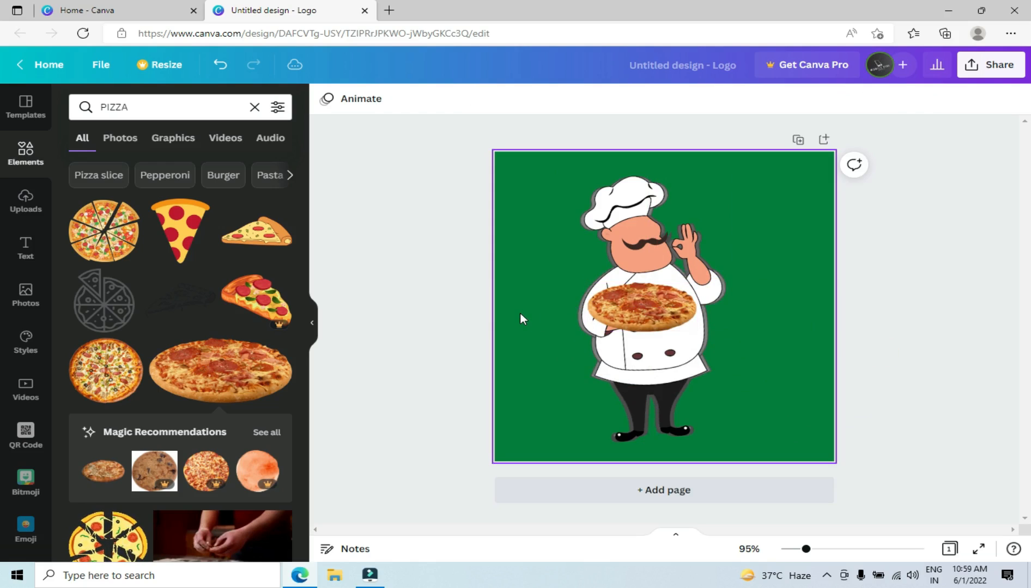
Step: Search the elements for "SMOKE"
{"action": "left_click", "coordinate": [255, 107]}
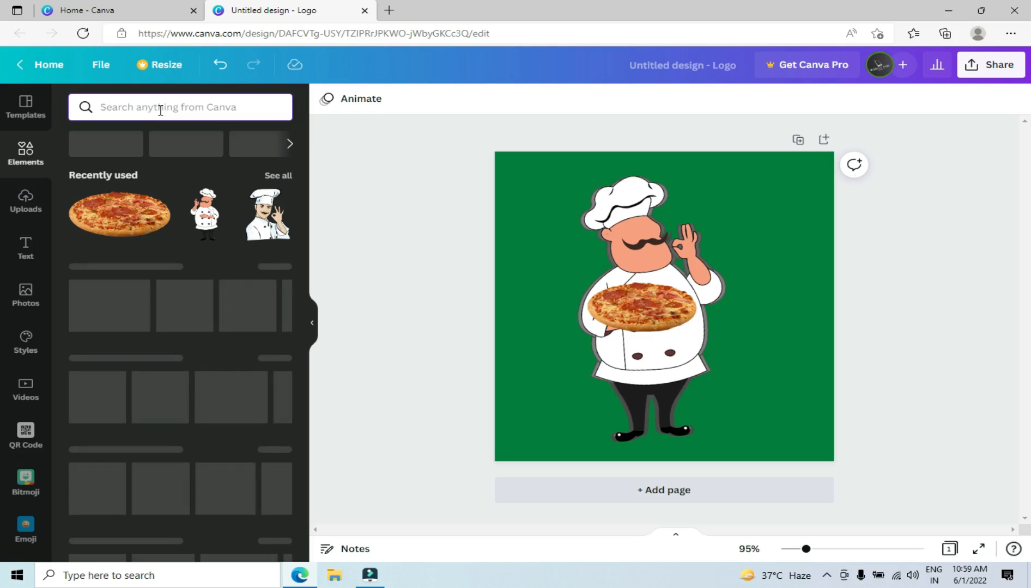
{"action": "type", "text": "SMOKE"}
{"action": "key", "text": "Return"}
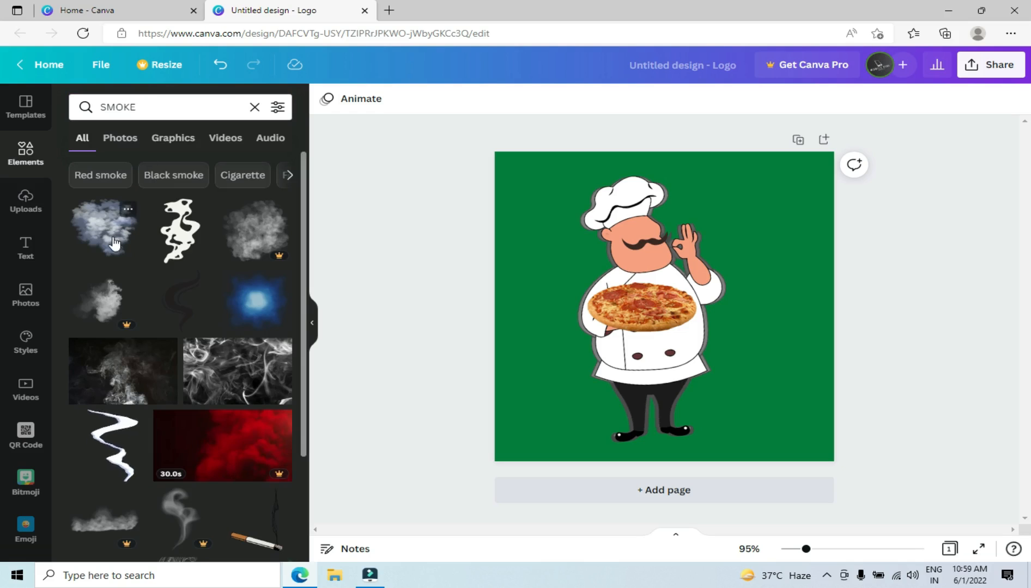
{"action": "left_click", "coordinate": [181, 230]}
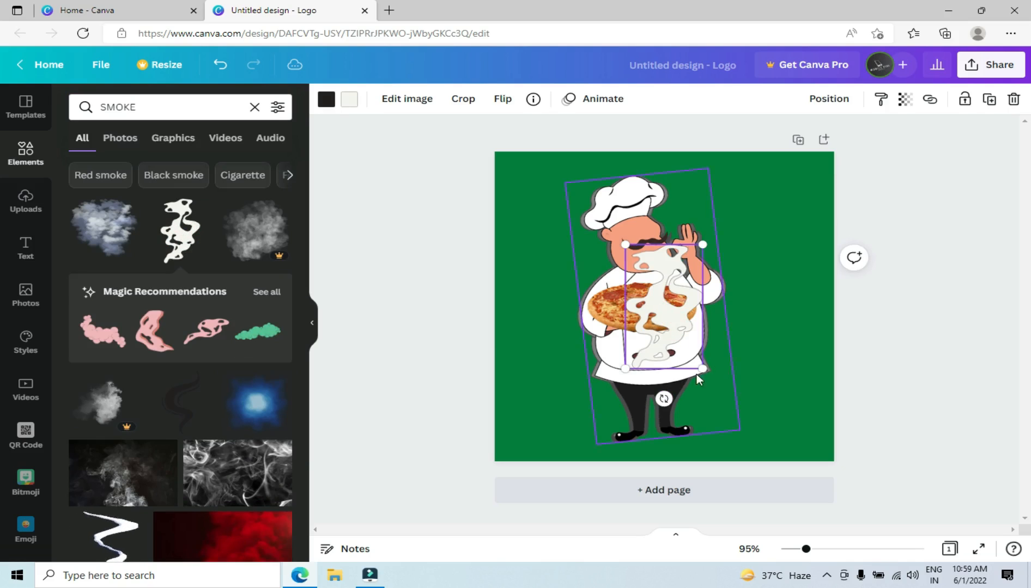
{"action": "left_click_drag", "start_coordinate": [703, 369], "coordinate": [660, 299]}
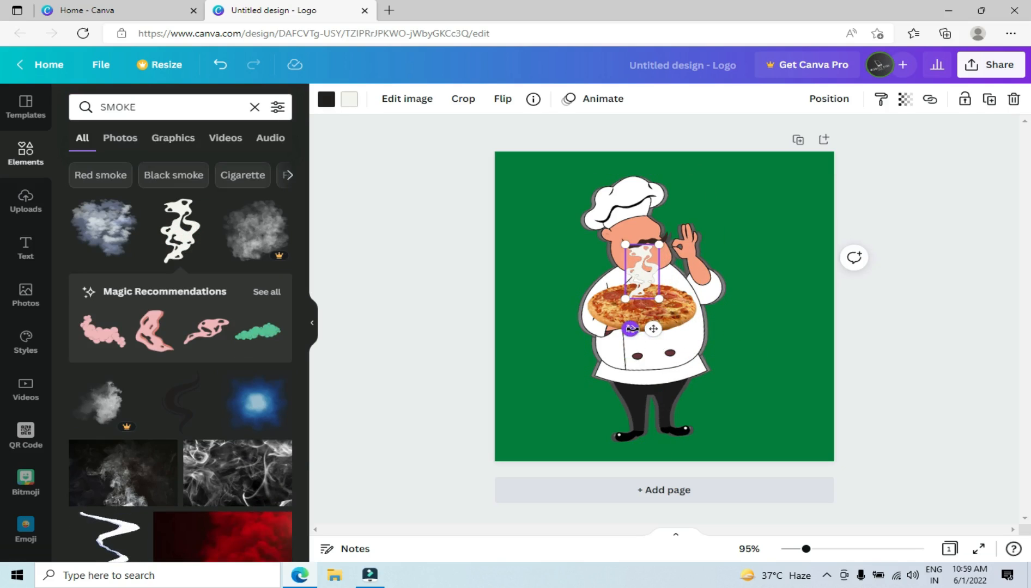
{"action": "left_click", "coordinate": [863, 307]}
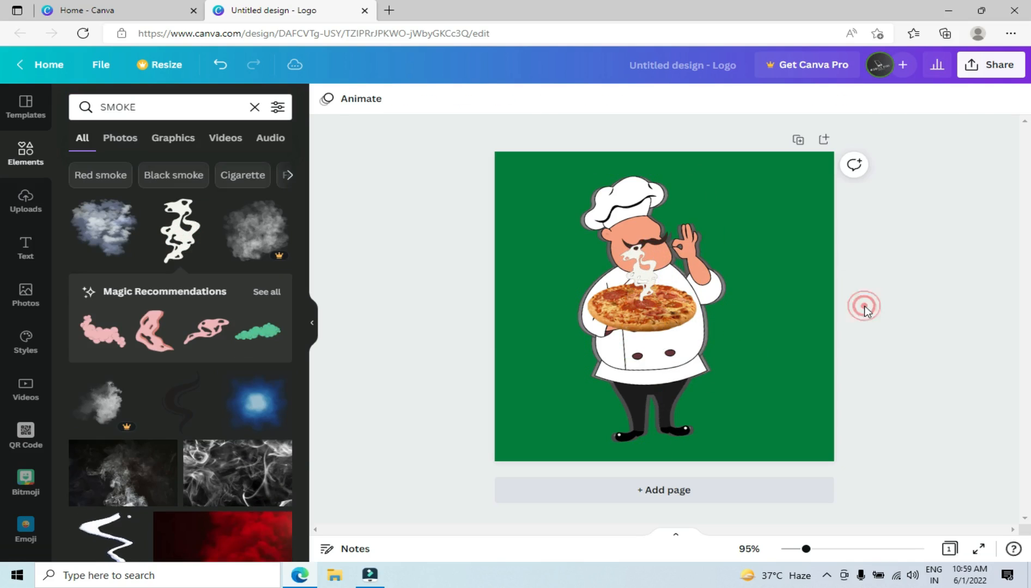
{"action": "left_click", "coordinate": [655, 275]}
{"action": "key", "text": "Delete"}
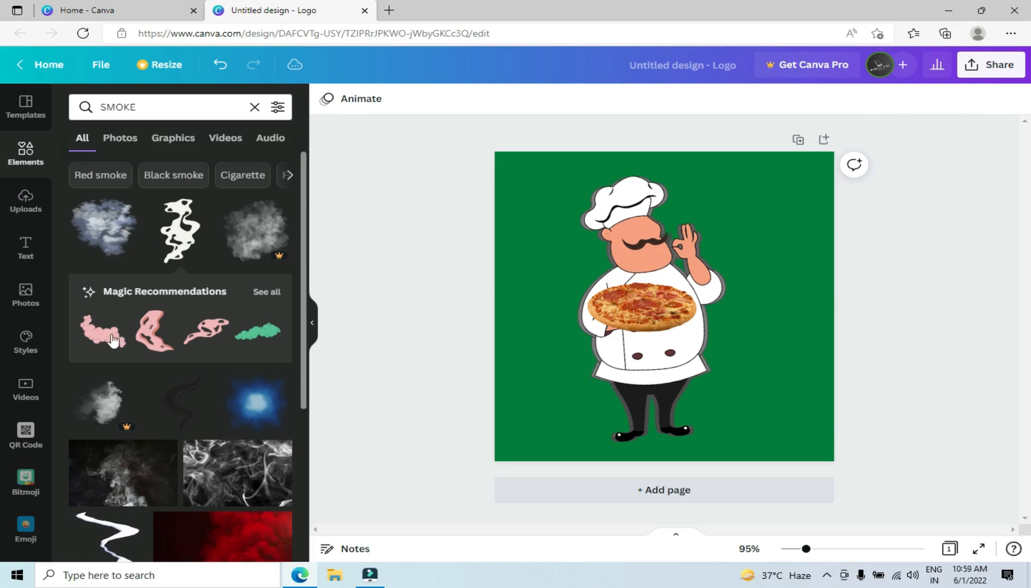
Step: Add the animated white zigzag smoke graphic, shrink it and place it rising from the pizza in front of the chef
{"action": "scroll", "coordinate": [113, 340], "scroll_direction": "down", "scroll_amount": 3}
{"action": "left_click", "coordinate": [117, 436]}
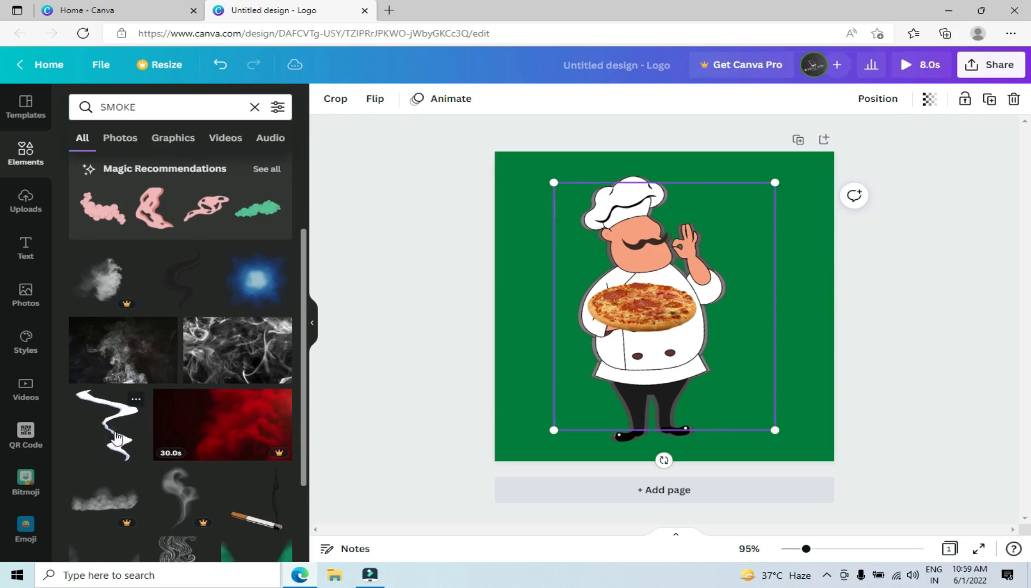
{"action": "left_click_drag", "start_coordinate": [554, 181], "coordinate": [634, 277]}
{"action": "left_click", "coordinate": [419, 270]}
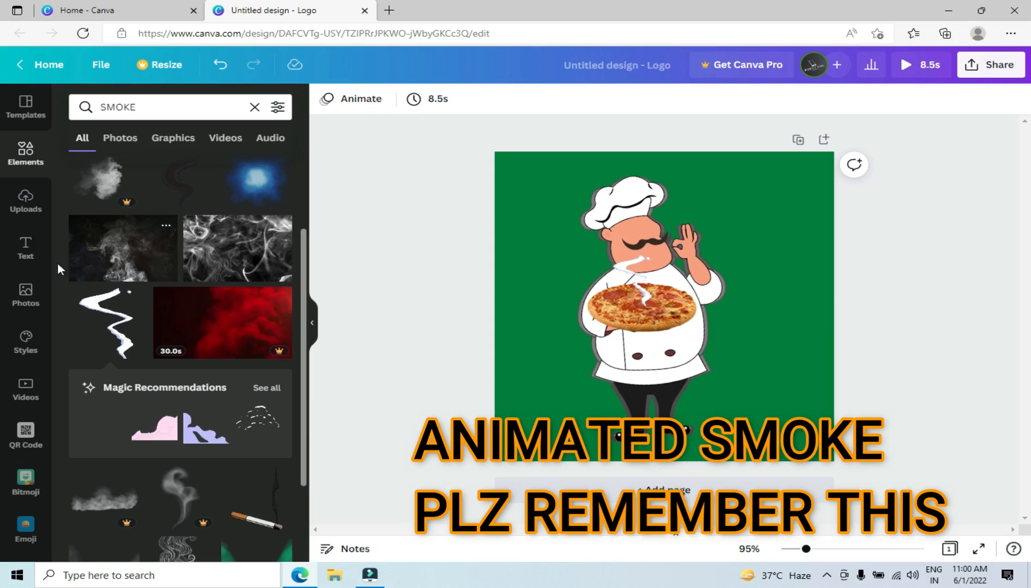
Step: Add a heading reading "LAJWAB PIZZA" and move it up to the height of the chef's face
{"action": "left_click", "coordinate": [21, 255]}
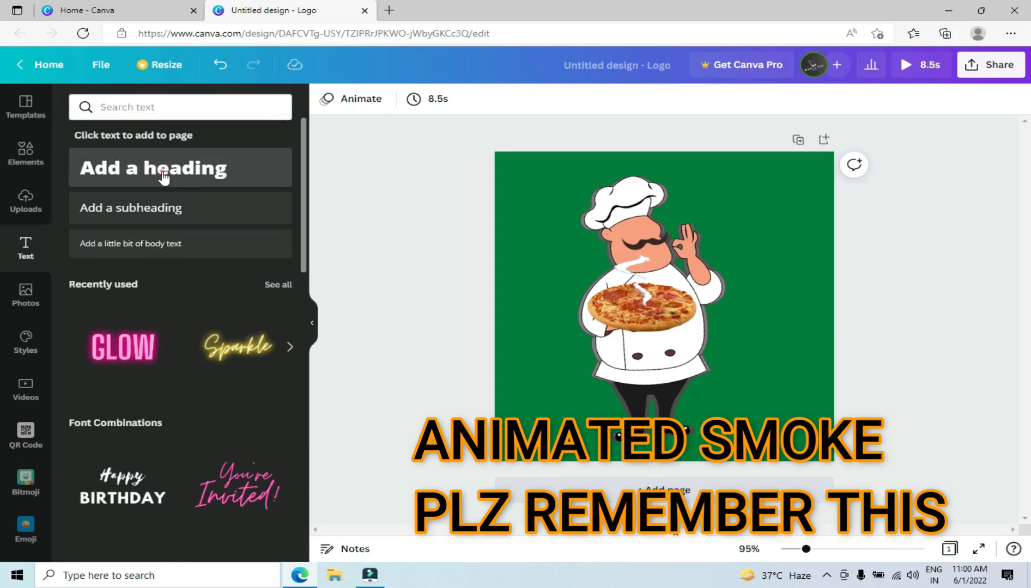
{"action": "left_click", "coordinate": [163, 177]}
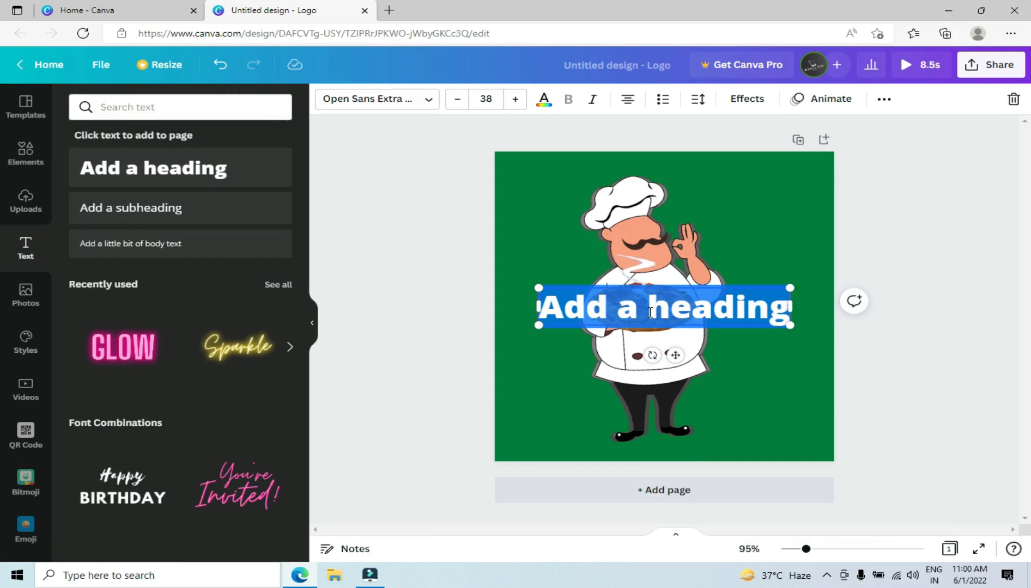
{"action": "type", "text": "LAJWAB"}
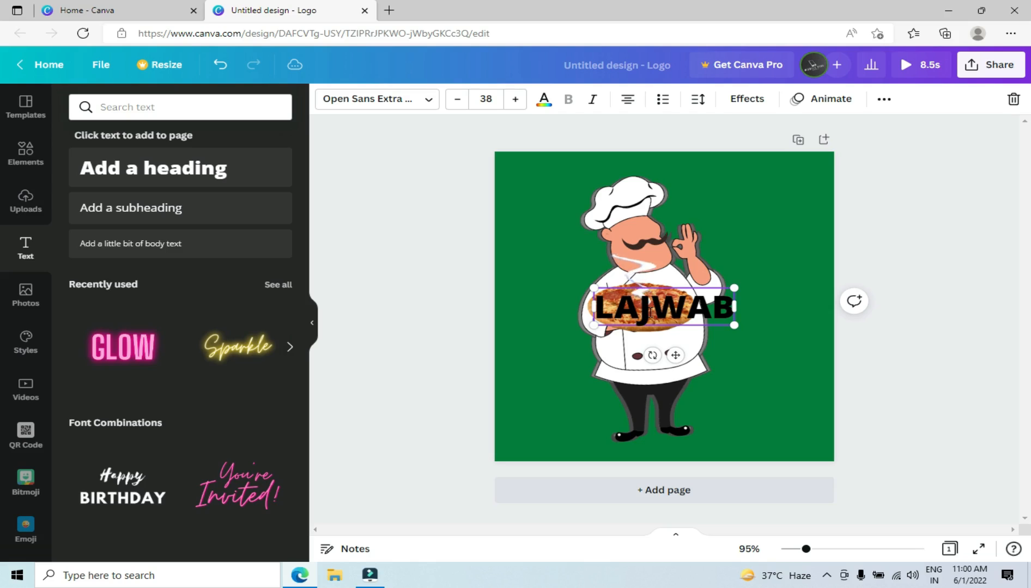
{"action": "type", "text": " PIZZA"}
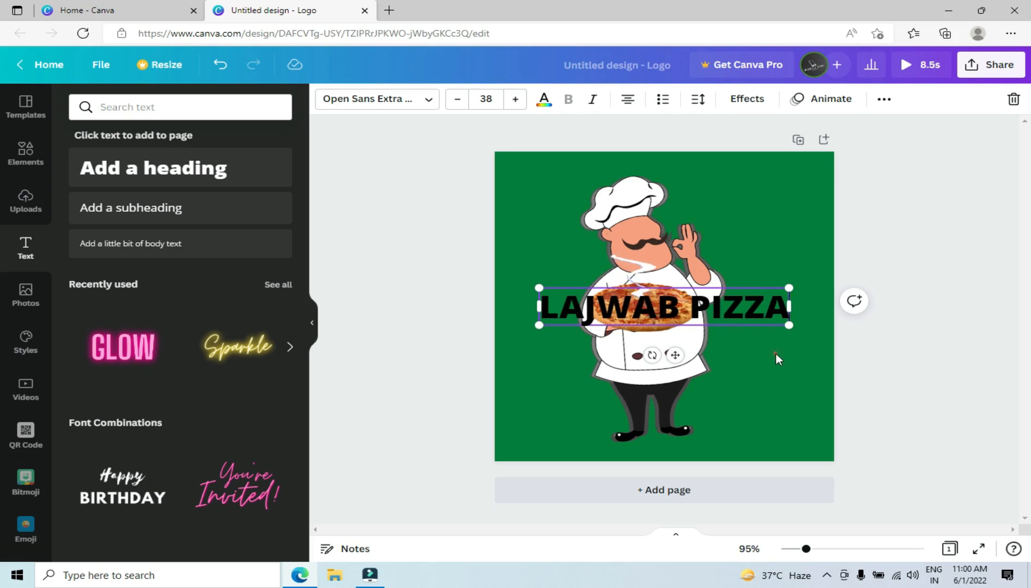
{"action": "left_click", "coordinate": [778, 359]}
{"action": "left_click_drag", "start_coordinate": [752, 307], "coordinate": [789, 247]}
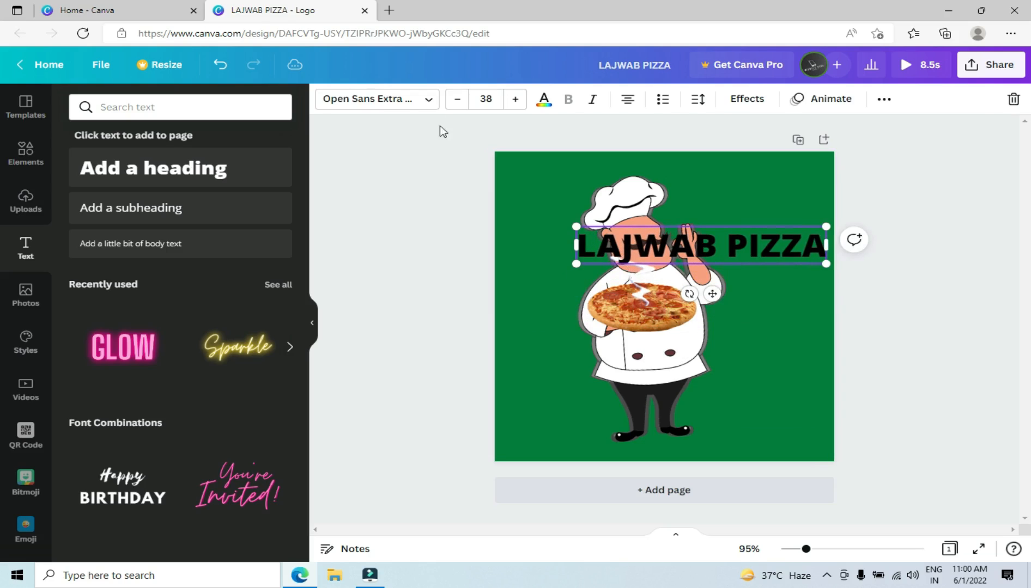
Step: Set the heading's font to Aloja and break its text into two lines, LAJWAB above PIZZA
{"action": "left_click", "coordinate": [426, 102]}
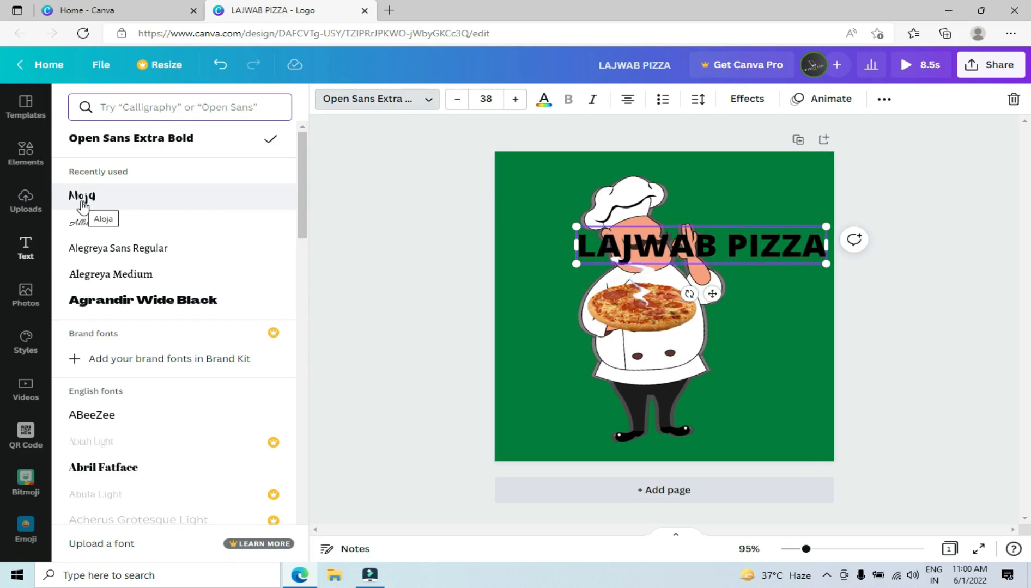
{"action": "left_click", "coordinate": [716, 247]}
{"action": "key", "text": "Return"}
{"action": "left_click", "coordinate": [895, 310]}
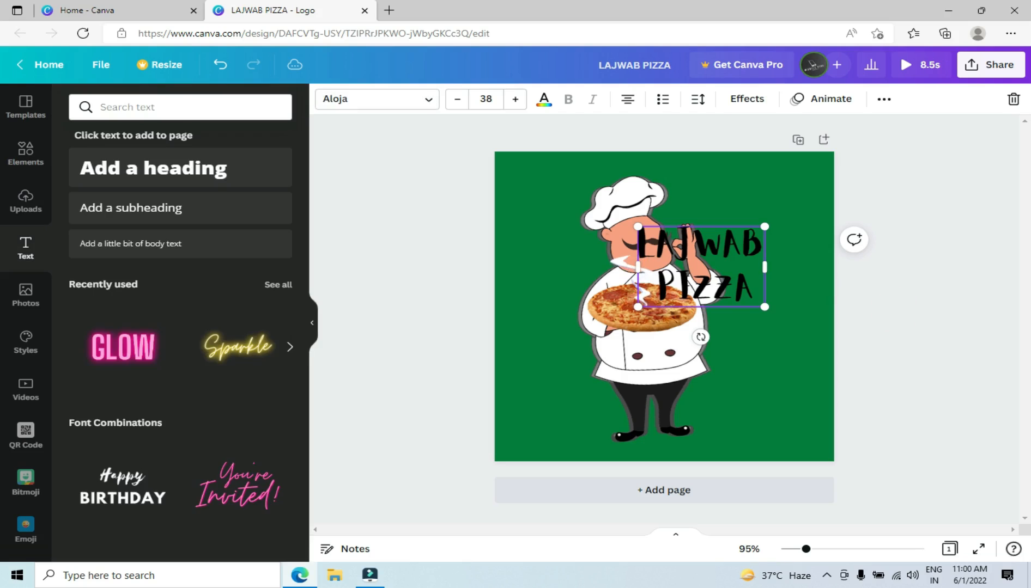
Step: Make the heading yellow and slightly tilted, place it beside the chef's hat and put a duplicate of it just below
{"action": "left_click", "coordinate": [856, 297]}
{"action": "left_click_drag", "start_coordinate": [693, 282], "coordinate": [742, 238]}
{"action": "left_click_drag", "start_coordinate": [752, 292], "coordinate": [745, 297]}
{"action": "left_click_drag", "start_coordinate": [755, 254], "coordinate": [746, 305]}
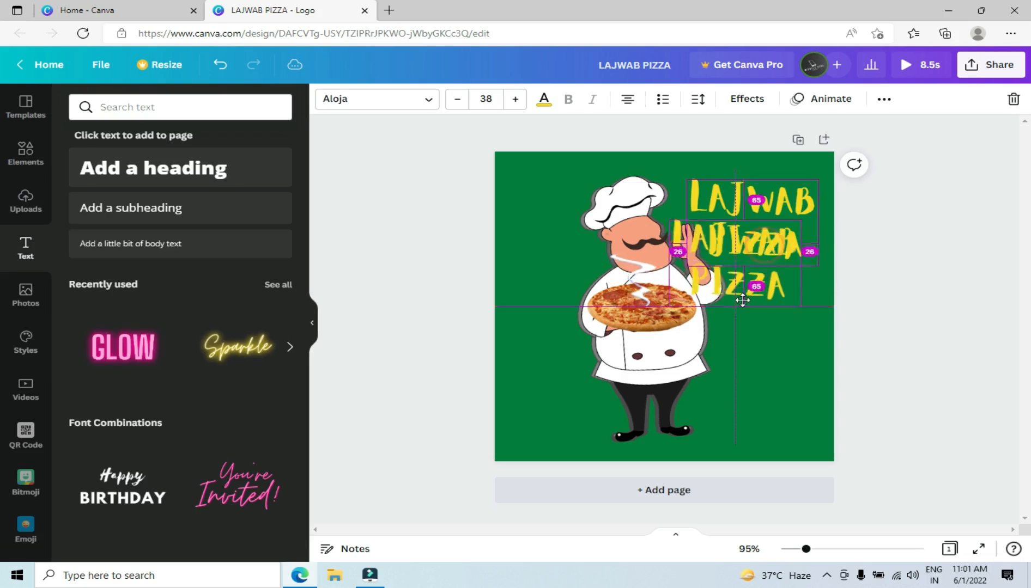
Step: Recolour the lower heading copy turquoise and lay it over the original, behind the yellow text
{"action": "left_click", "coordinate": [543, 99]}
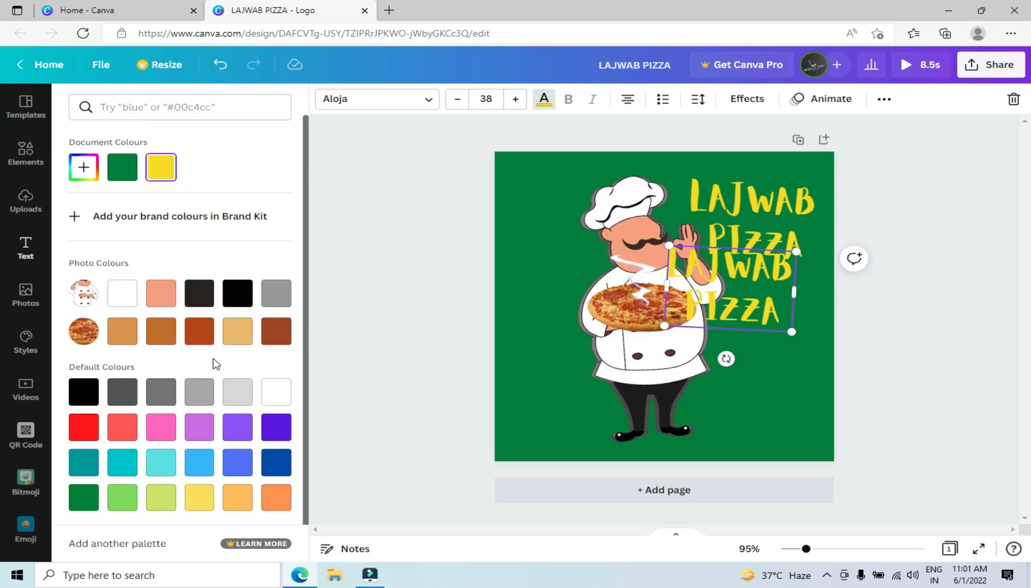
{"action": "left_click", "coordinate": [159, 464]}
{"action": "left_click_drag", "start_coordinate": [734, 317], "coordinate": [747, 250]}
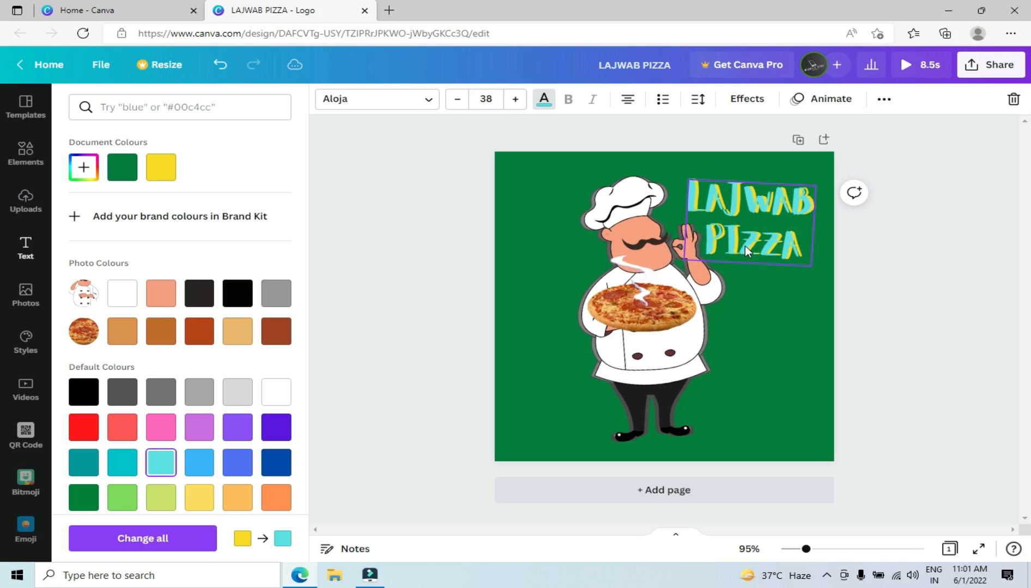
{"action": "right_click", "coordinate": [750, 251]}
{"action": "left_click", "coordinate": [804, 392]}
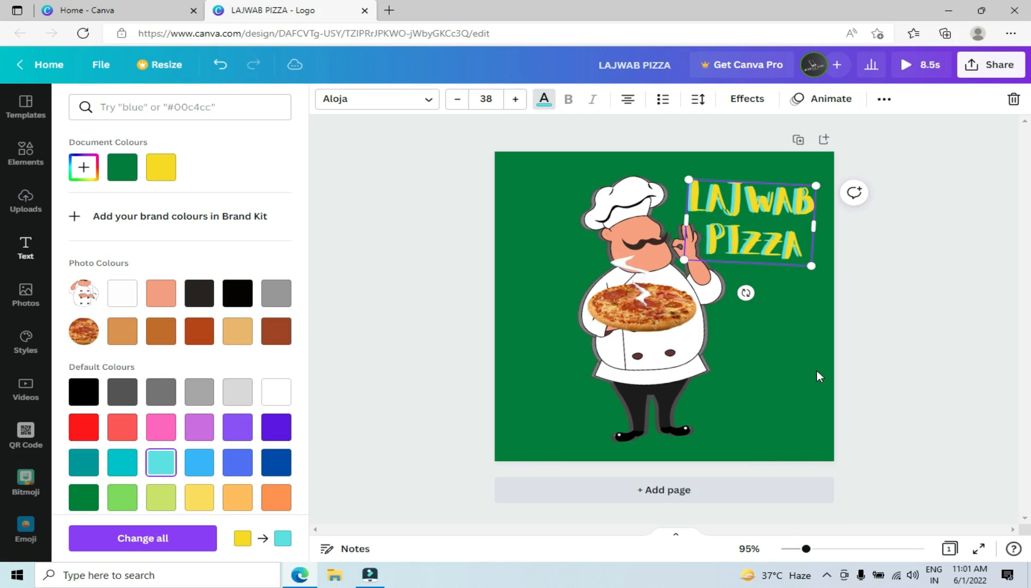
Step: Align the yellow heading closely with the turquoise copy and send the yellow one behind it
{"action": "left_click", "coordinate": [876, 319]}
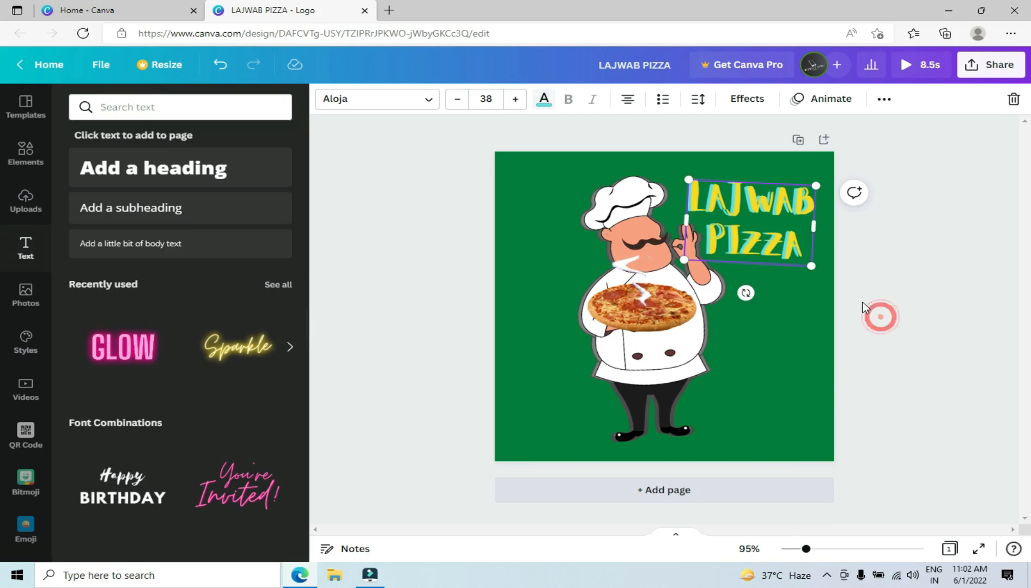
{"action": "left_click", "coordinate": [778, 271]}
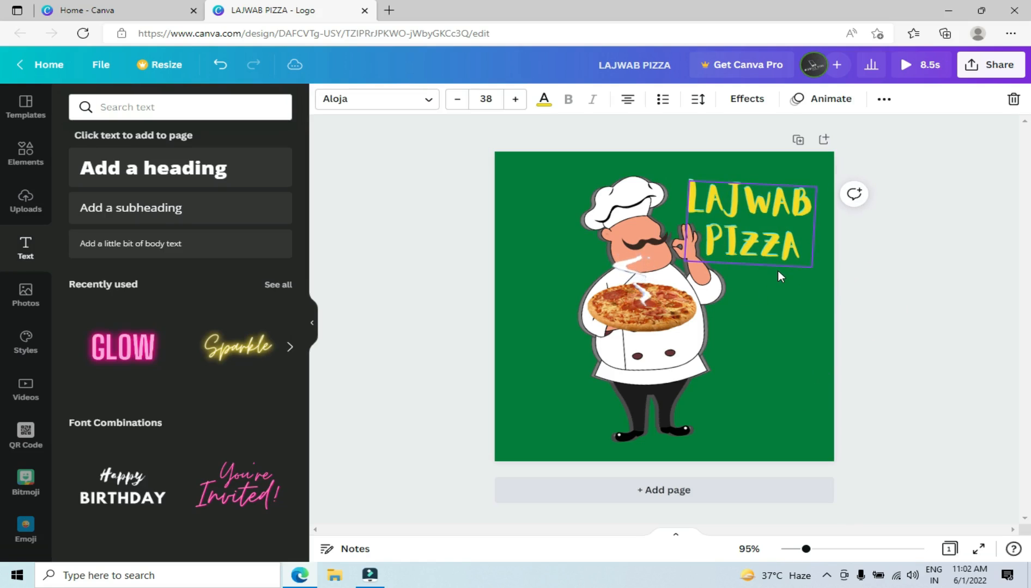
{"action": "right_click", "coordinate": [757, 256]}
{"action": "left_click", "coordinate": [807, 371]}
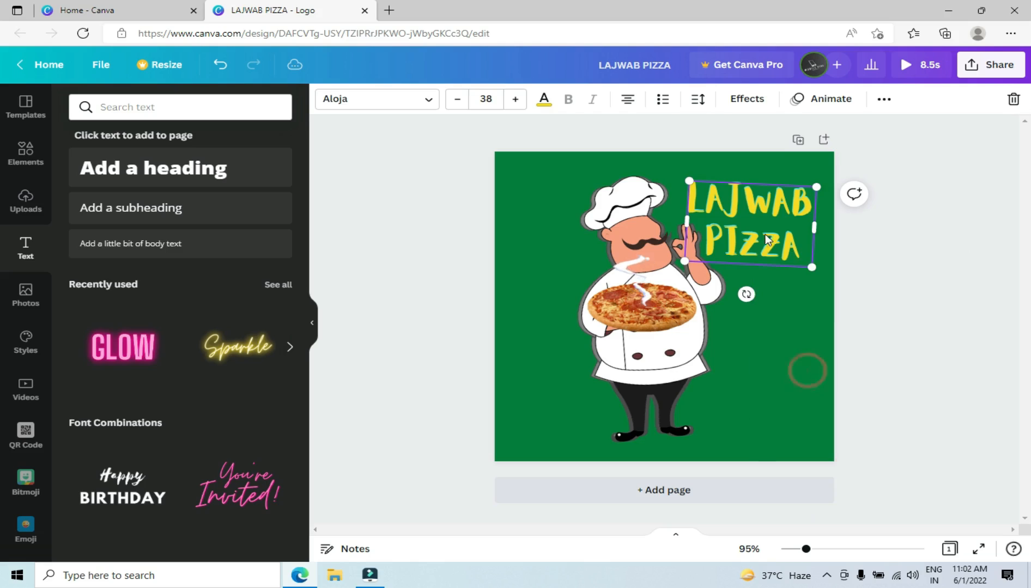
{"action": "left_click", "coordinate": [832, 316]}
{"action": "right_click", "coordinate": [751, 249]}
{"action": "left_click", "coordinate": [797, 353]}
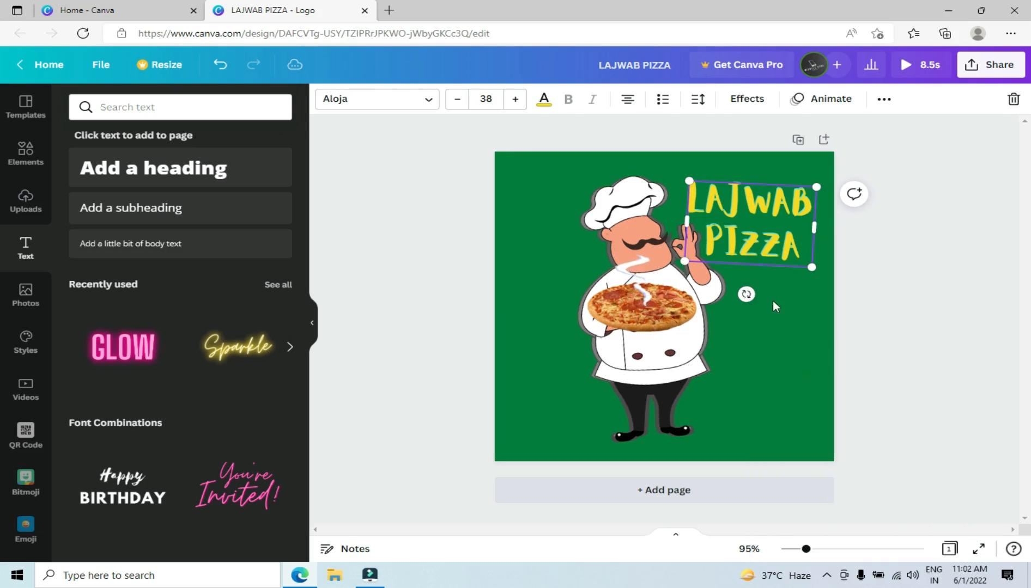
{"action": "right_click", "coordinate": [739, 246]}
{"action": "left_click", "coordinate": [783, 377]}
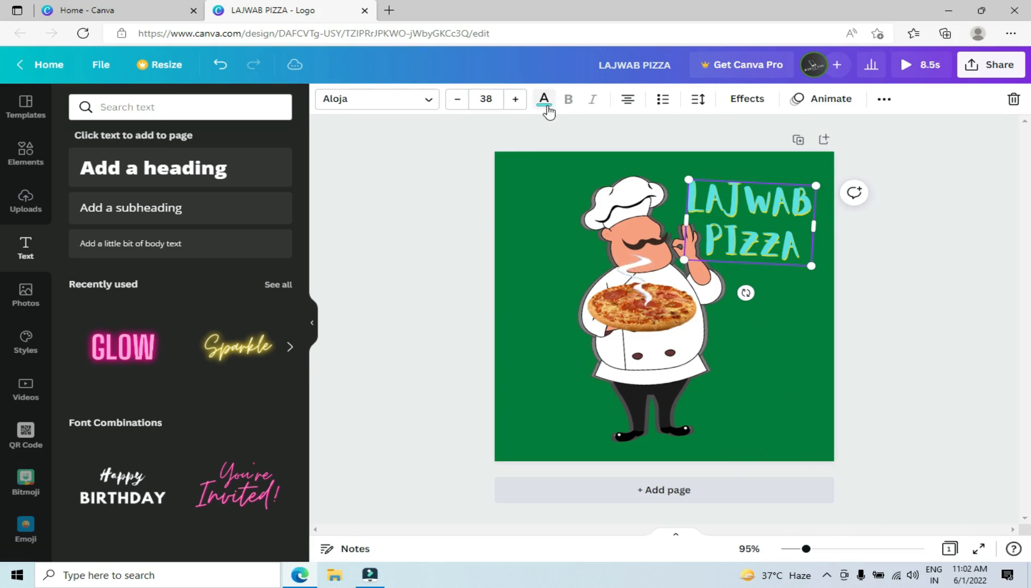
Step: Recolour the turquoise heading copy with the orange-brown from the pizza's photo colours and send it behind the yellow heading
{"action": "left_click", "coordinate": [545, 101]}
{"action": "left_click", "coordinate": [157, 340]}
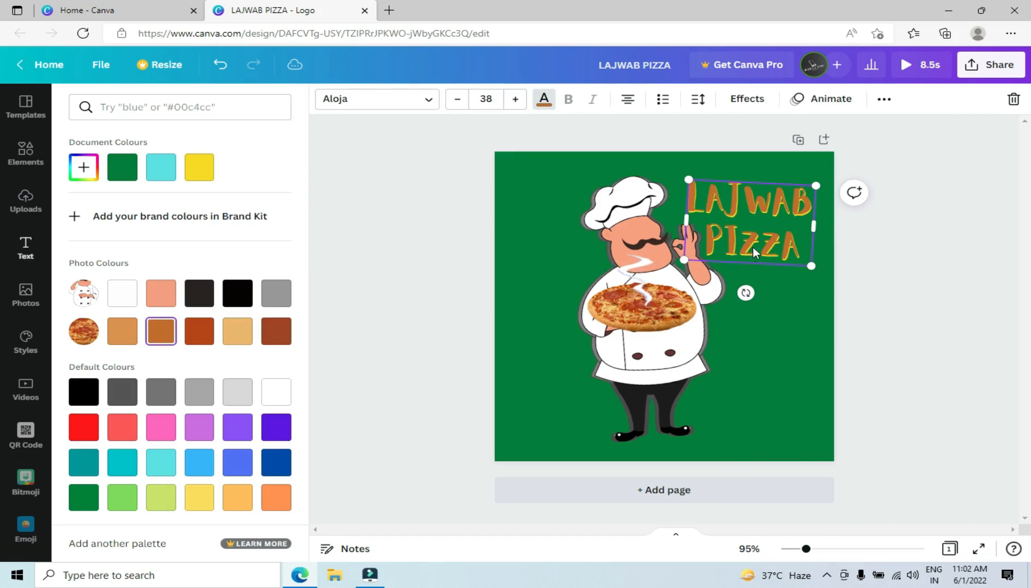
{"action": "right_click", "coordinate": [752, 249]}
{"action": "left_click", "coordinate": [808, 385]}
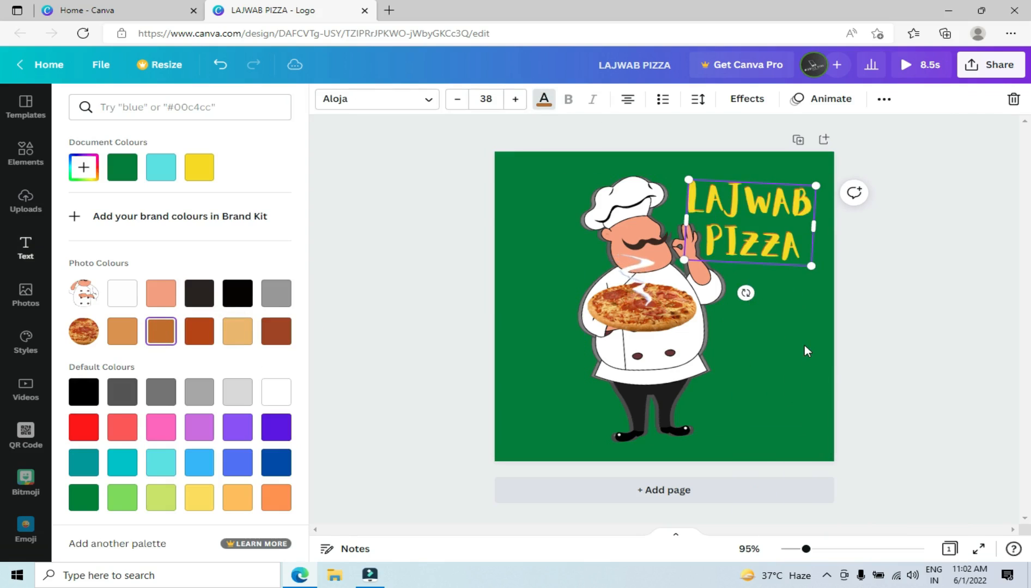
Step: Nudge the yellow heading slightly right and down so the brown copy shows as a shadow edge
{"action": "left_click", "coordinate": [884, 314]}
{"action": "left_click_drag", "start_coordinate": [768, 260], "coordinate": [770, 263]}
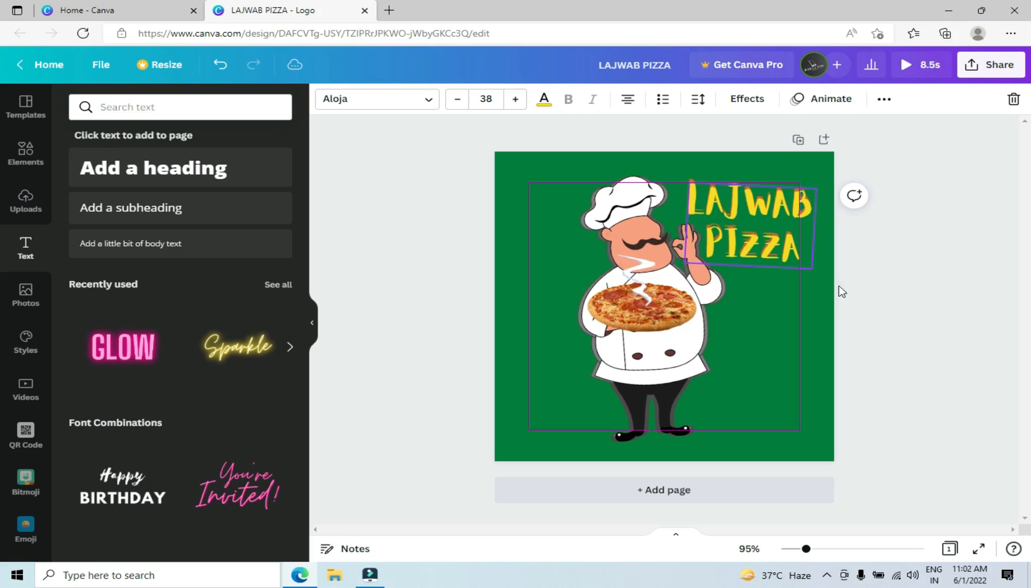
{"action": "key", "text": "Right"}
{"action": "key", "text": "Right"}
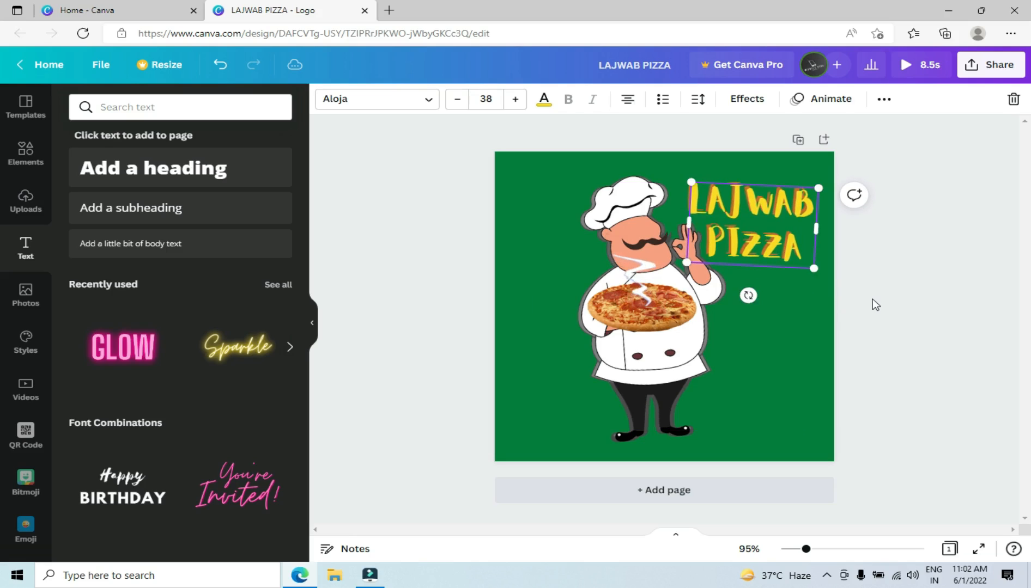
{"action": "left_click", "coordinate": [874, 304]}
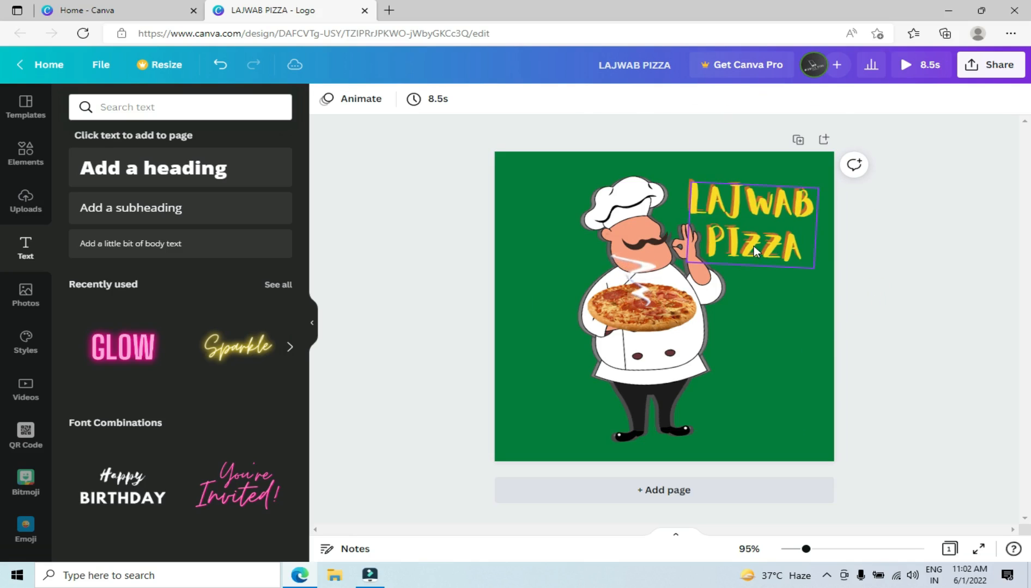
Step: Place a copy of the yellow heading beside the chef's legs and replace its text with "50 % OFF TODAY"
{"action": "left_click_drag", "start_coordinate": [752, 264], "coordinate": [773, 377]}
{"action": "double_click", "coordinate": [769, 376]}
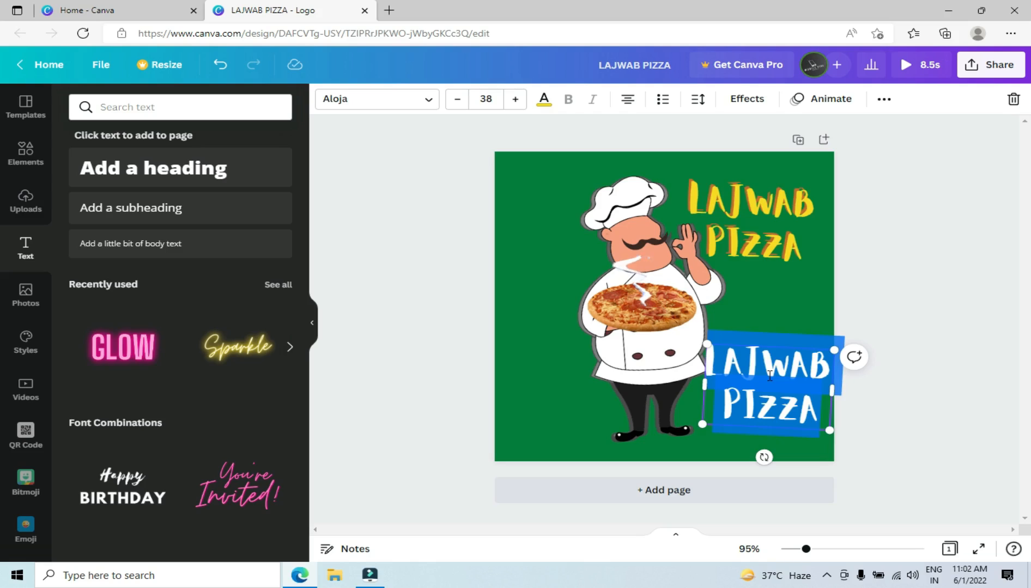
{"action": "type", "text": "50"}
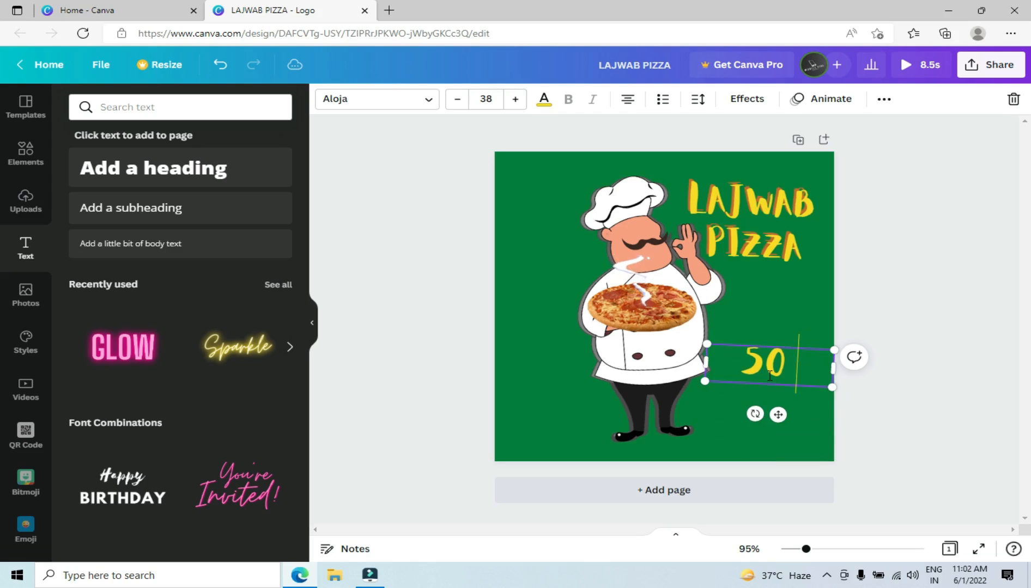
{"action": "type", "text": " % OFF"}
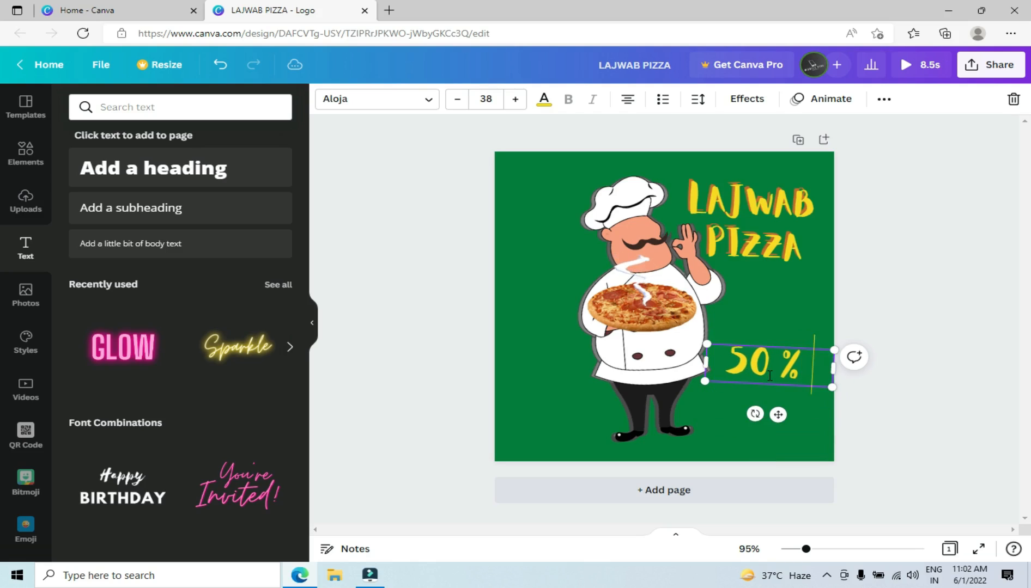
{"action": "type", "text": " TO"}
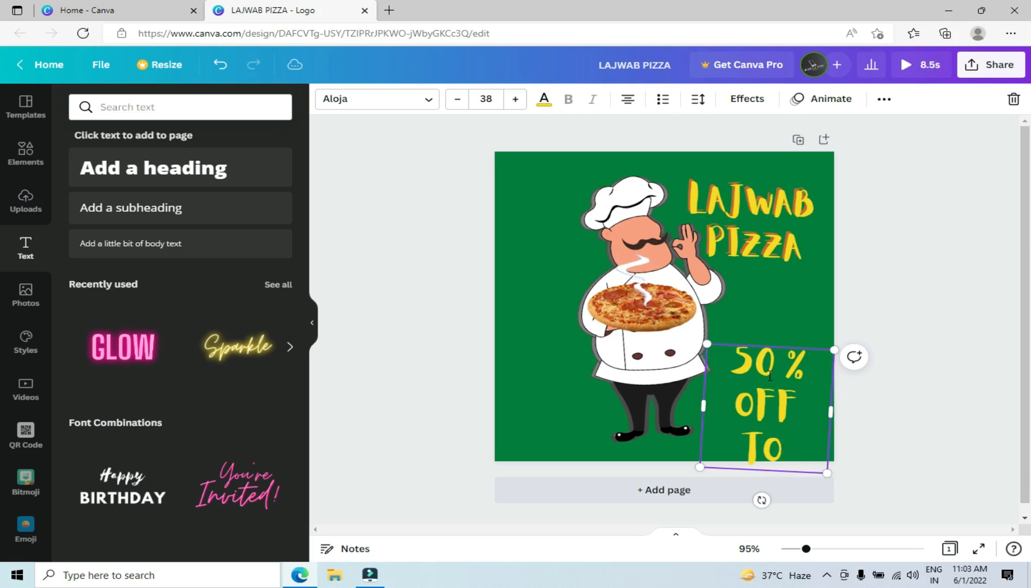
{"action": "type", "text": "DAY"}
Step: Shrink the "50 % OFF TODAY" text to fit on two lines and place it beside the lower part of the chef's coat
{"action": "left_click_drag", "start_coordinate": [834, 409], "coordinate": [779, 351]}
{"action": "left_click", "coordinate": [456, 104]}
{"action": "left_click", "coordinate": [456, 103]}
{"action": "left_click", "coordinate": [457, 104]}
{"action": "left_click", "coordinate": [456, 104]}
Step: Recolour the "50 % OFF TODAY" text turquoise
{"action": "left_click", "coordinate": [788, 414]}
{"action": "left_click", "coordinate": [547, 100]}
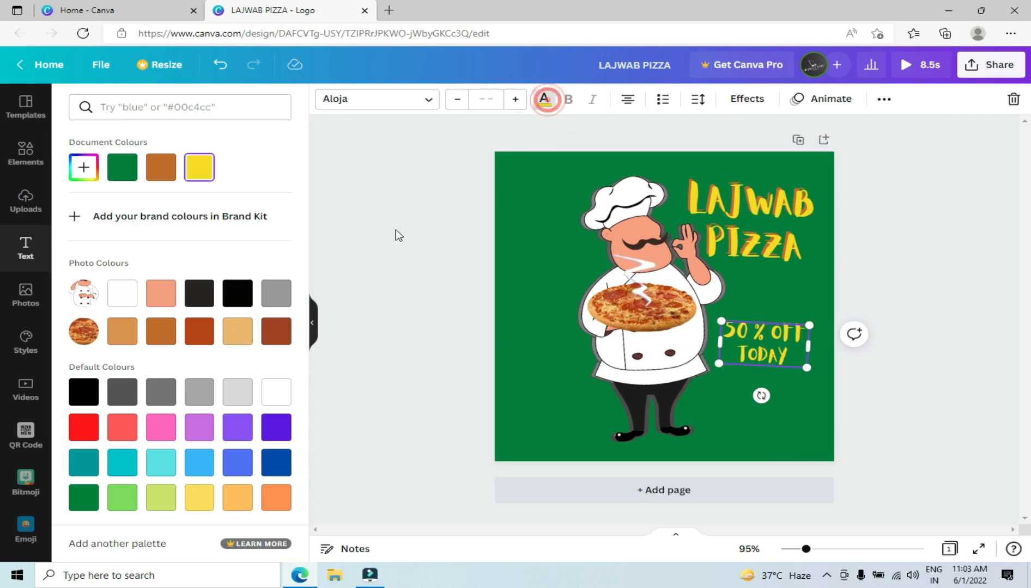
{"action": "left_click", "coordinate": [163, 468]}
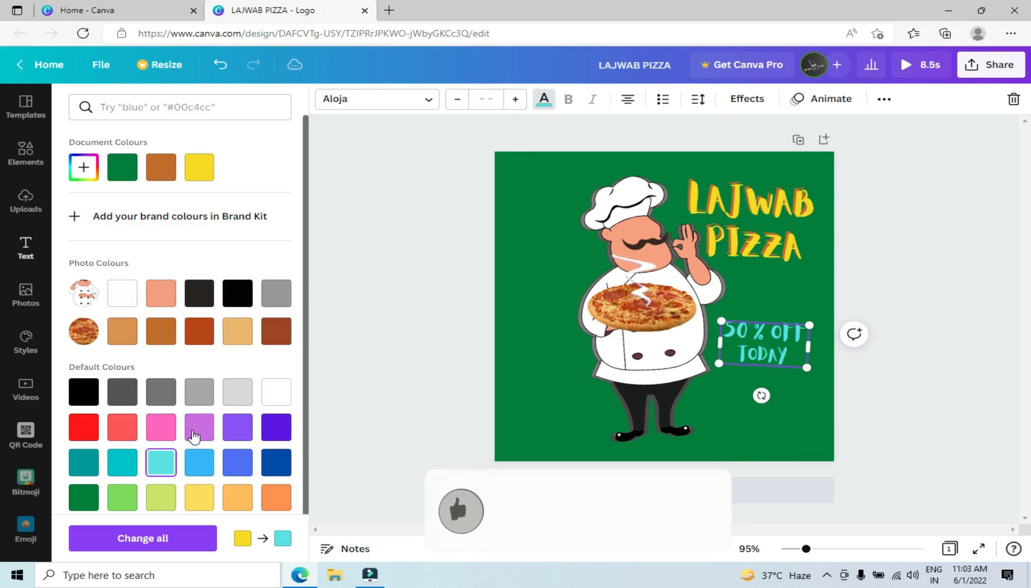
Step: Recolour the "50 % OFF TODAY" text white and move it slightly higher beside the chef's coat
{"action": "left_click", "coordinate": [159, 430]}
{"action": "left_click", "coordinate": [96, 433]}
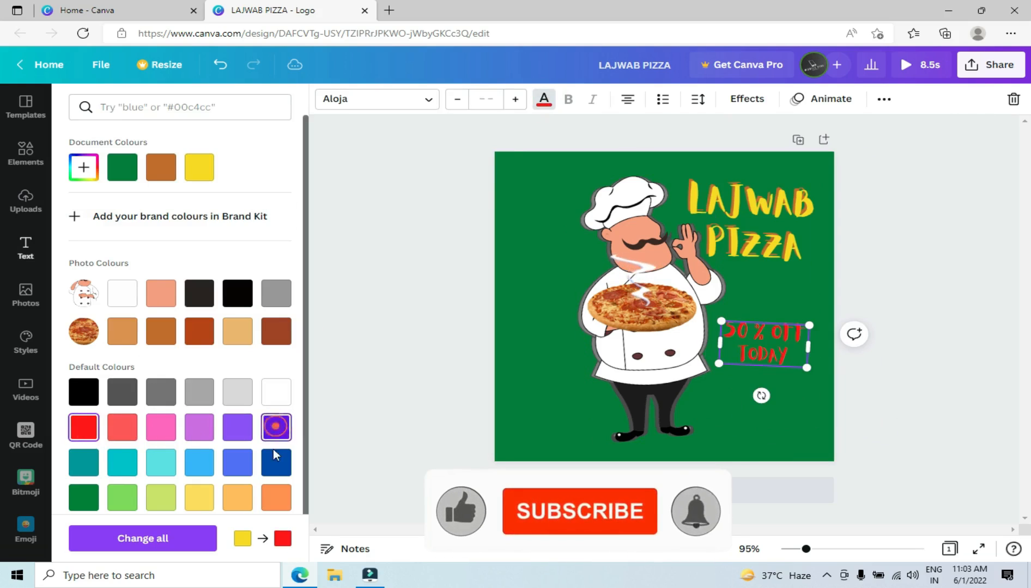
{"action": "left_click", "coordinate": [277, 462]}
{"action": "left_click", "coordinate": [194, 341]}
{"action": "left_click", "coordinate": [276, 392]}
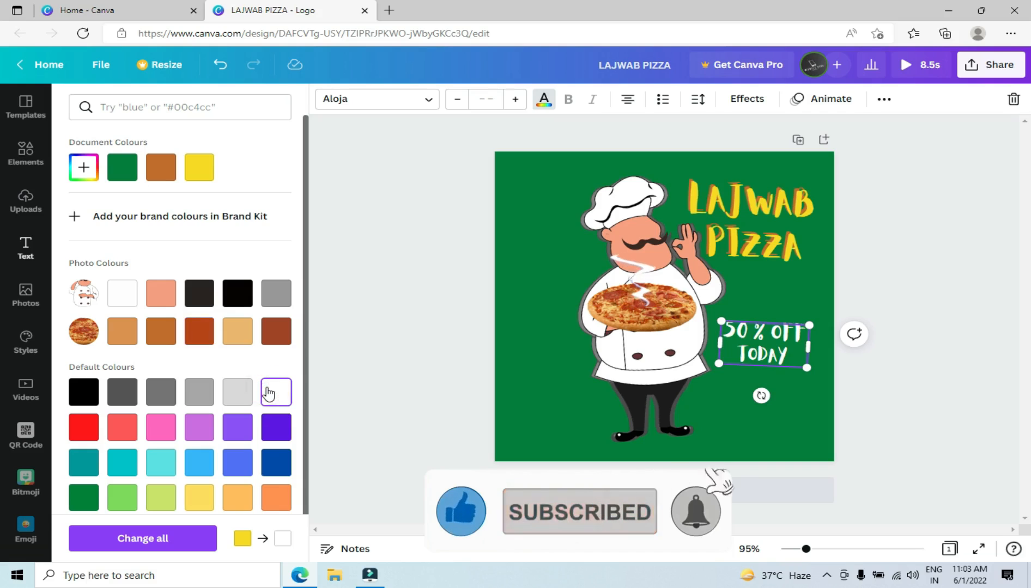
{"action": "left_click", "coordinate": [887, 375]}
{"action": "left_click_drag", "start_coordinate": [767, 355], "coordinate": [764, 343]}
{"action": "left_click", "coordinate": [892, 371]}
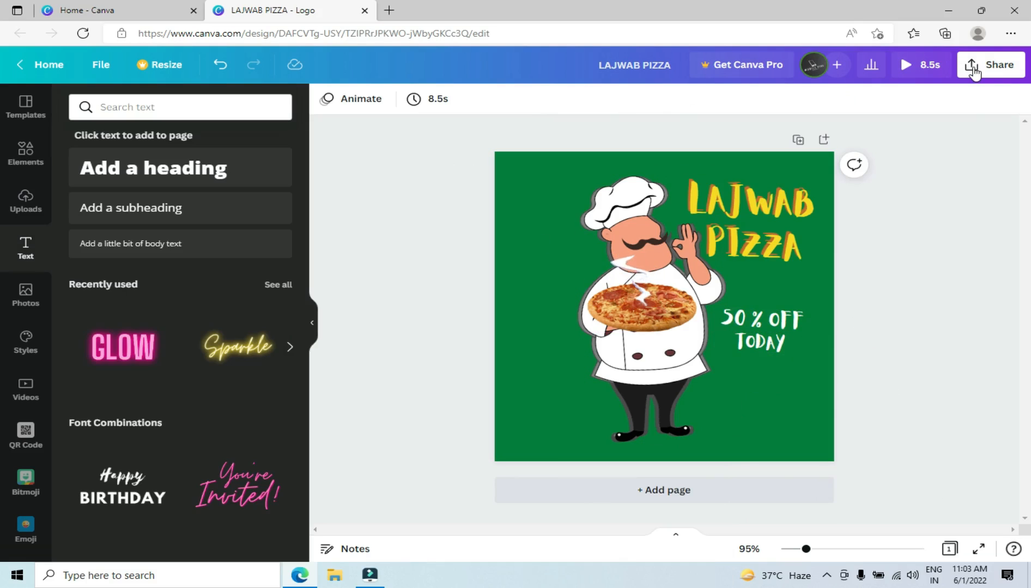
Step: Download the pizza logo as a PNG instead of the suggested MP4 video
{"action": "left_click", "coordinate": [973, 66]}
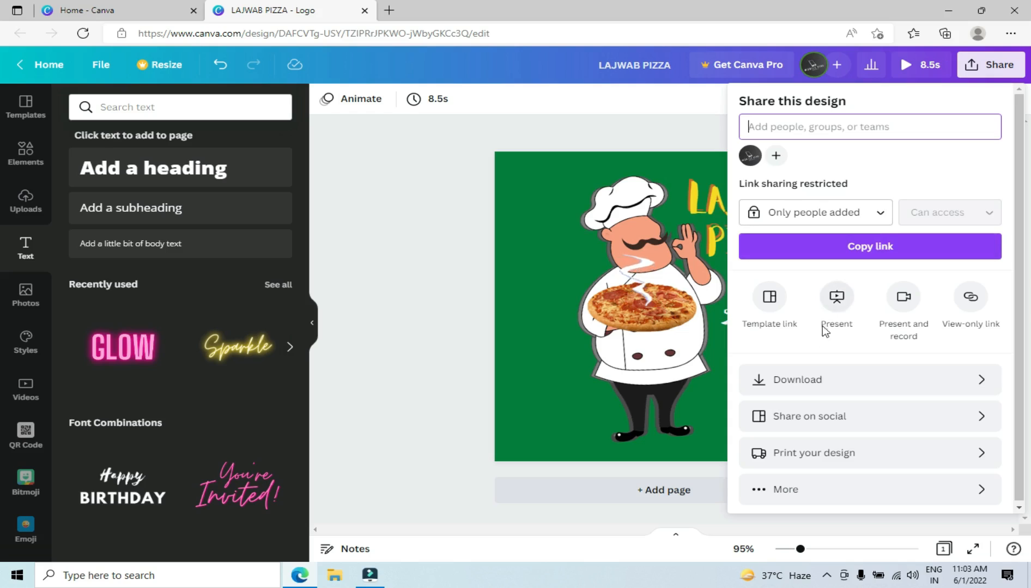
{"action": "left_click", "coordinate": [810, 383]}
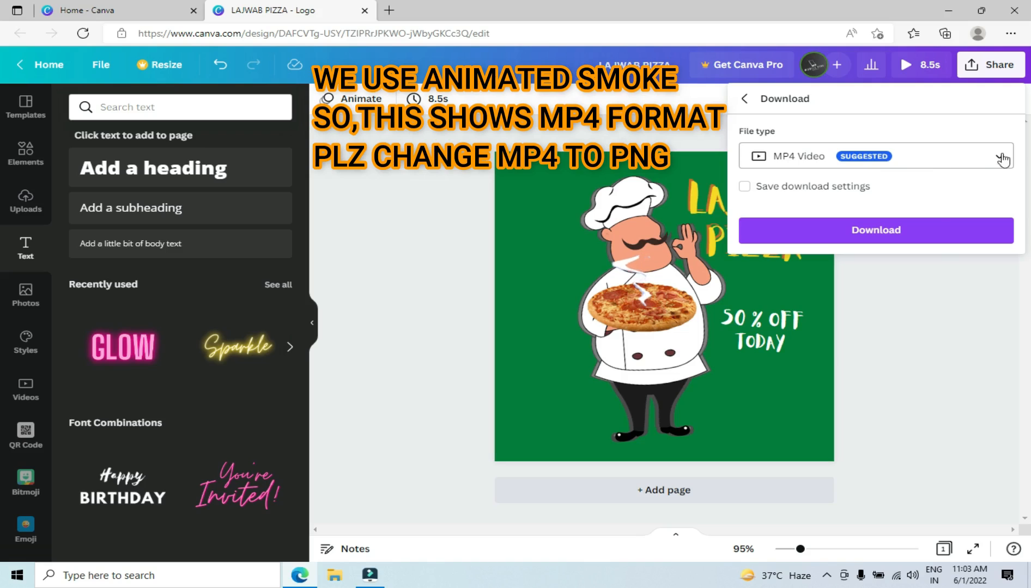
{"action": "left_click", "coordinate": [1003, 161]}
{"action": "left_click", "coordinate": [788, 115]}
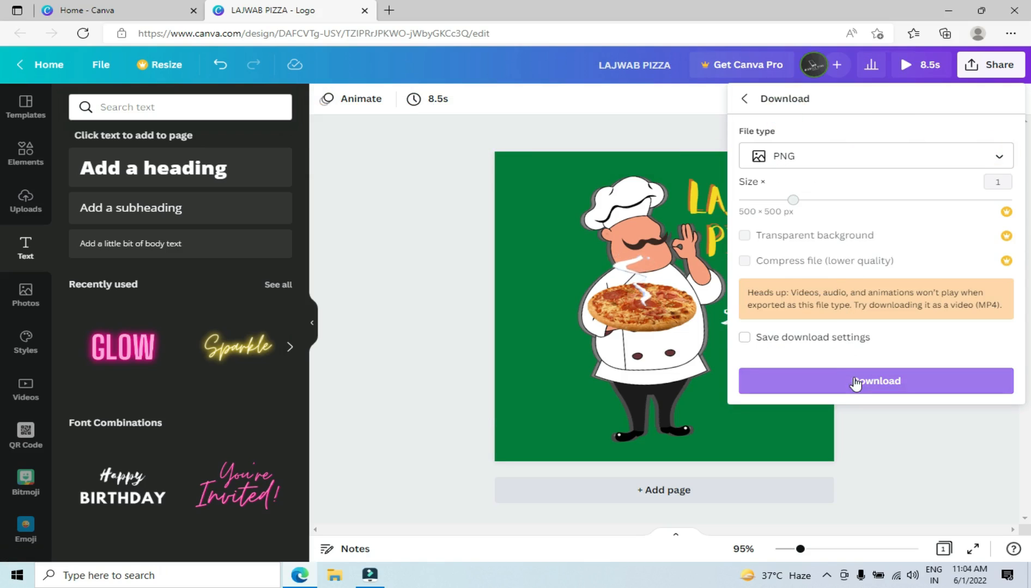
{"action": "left_click", "coordinate": [856, 382]}
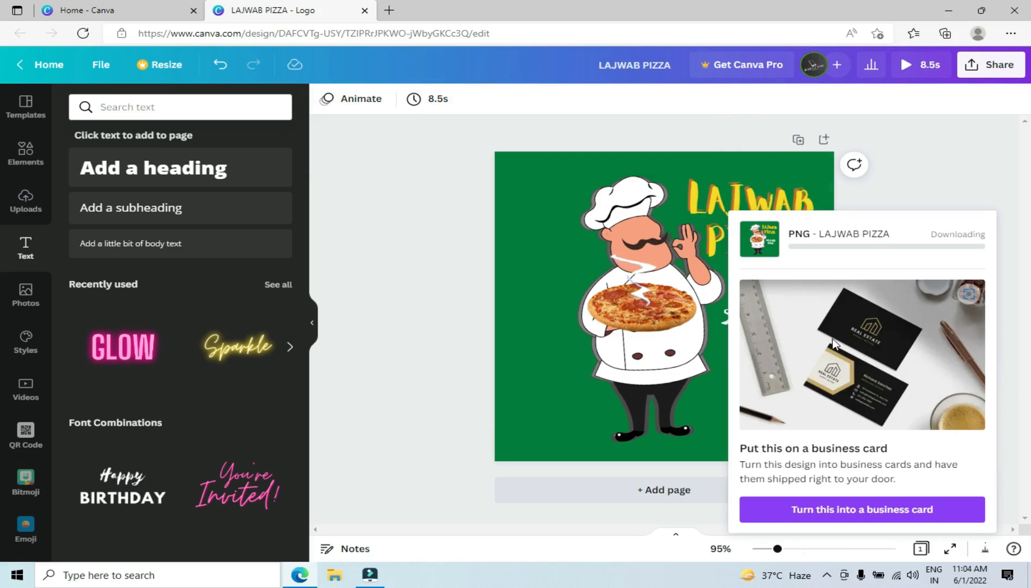
{"action": "left_click", "coordinate": [749, 86]}
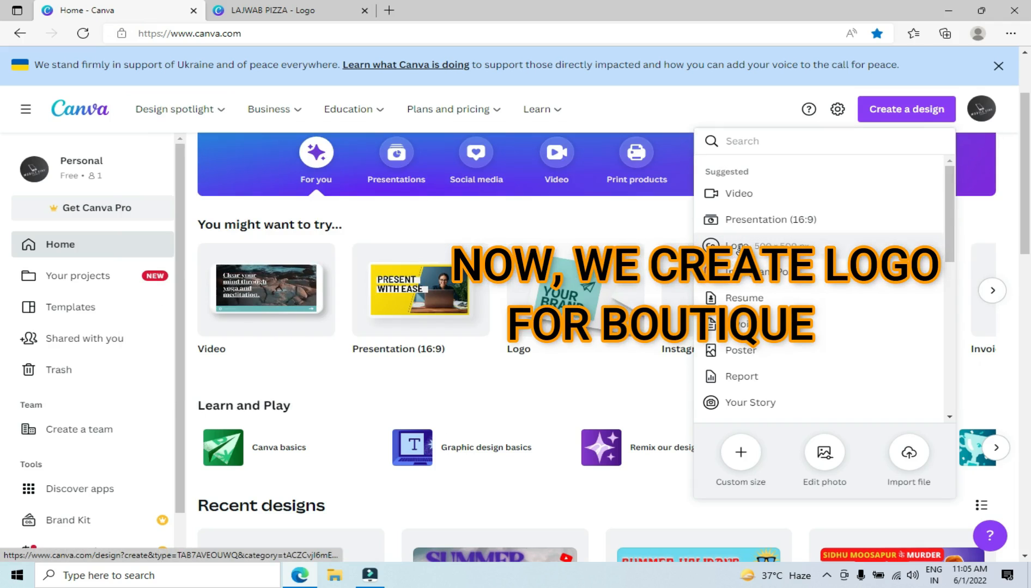
Step: Create a new blank Logo design and place a square shape stretched into a wide, flat bar in the upper half
{"action": "left_click", "coordinate": [738, 246]}
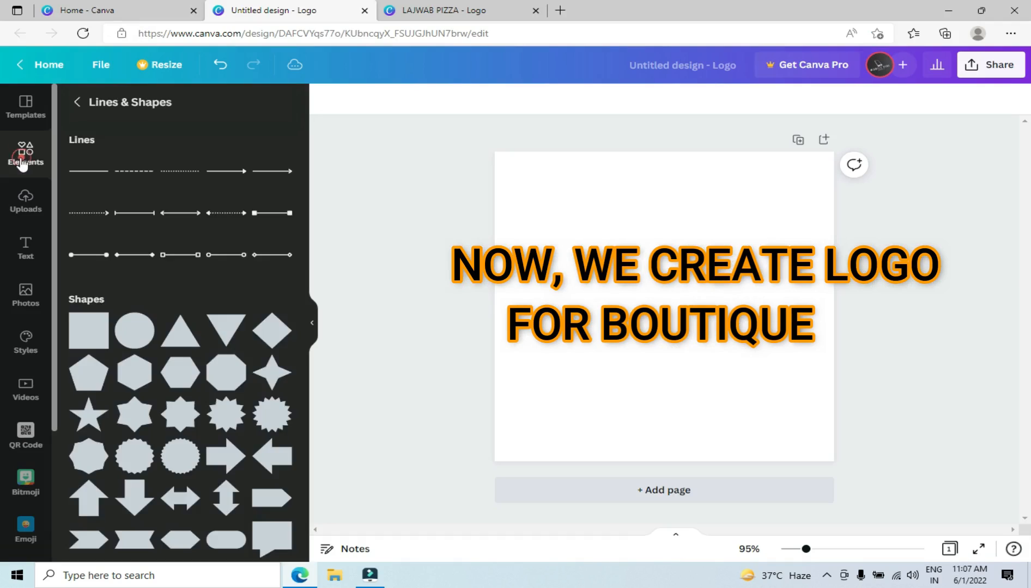
{"action": "left_click", "coordinate": [26, 154]}
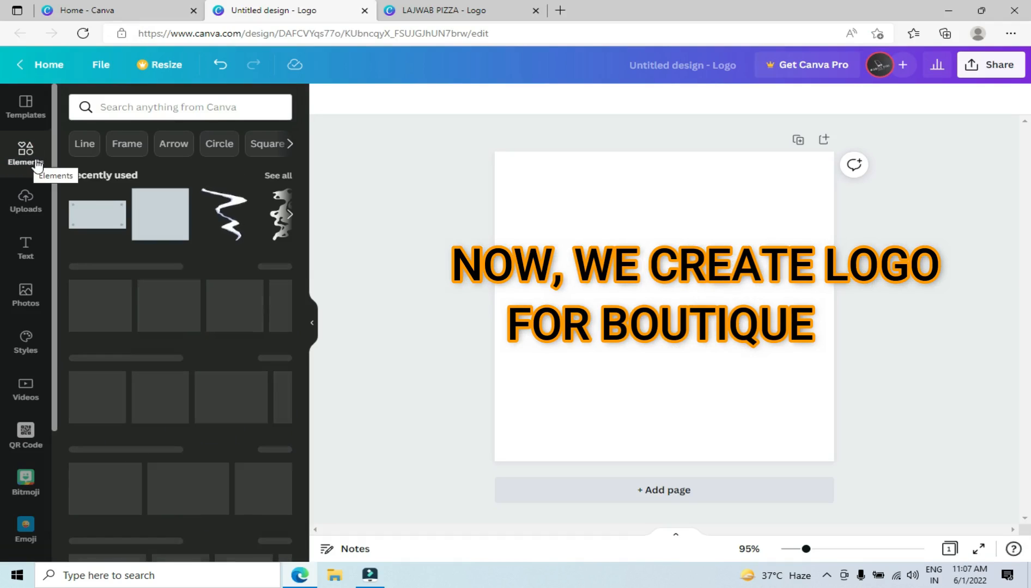
{"action": "left_click", "coordinate": [85, 311]}
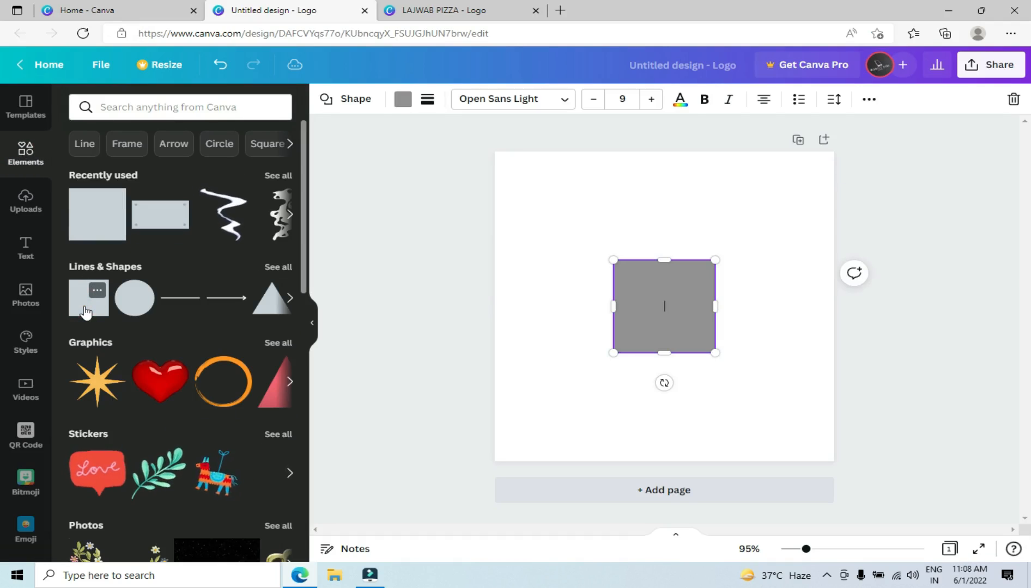
{"action": "left_click_drag", "start_coordinate": [664, 353], "coordinate": [779, 278]}
{"action": "left_click_drag", "start_coordinate": [697, 281], "coordinate": [652, 266]}
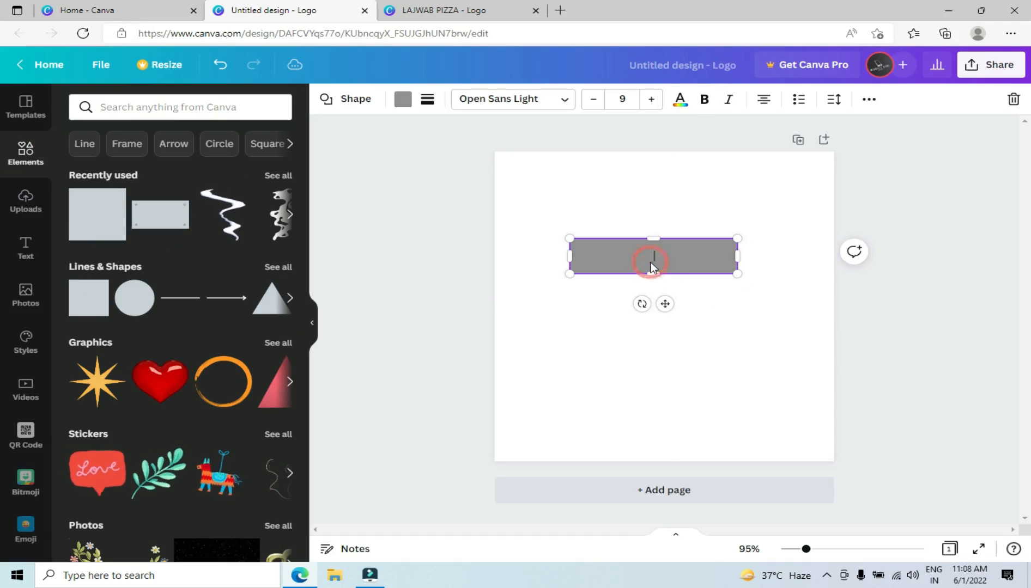
{"action": "left_click", "coordinate": [666, 313]}
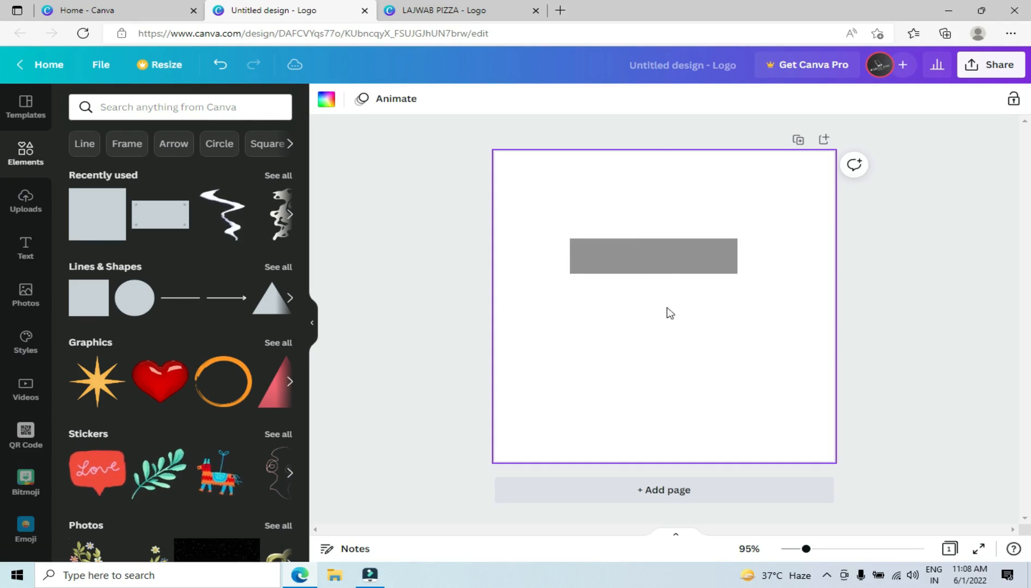
Step: Tilt the bar counterclockwise so it rises to the right, and recolour it yellow
{"action": "left_click_drag", "start_coordinate": [636, 265], "coordinate": [626, 244]}
{"action": "left_click_drag", "start_coordinate": [633, 283], "coordinate": [647, 288]}
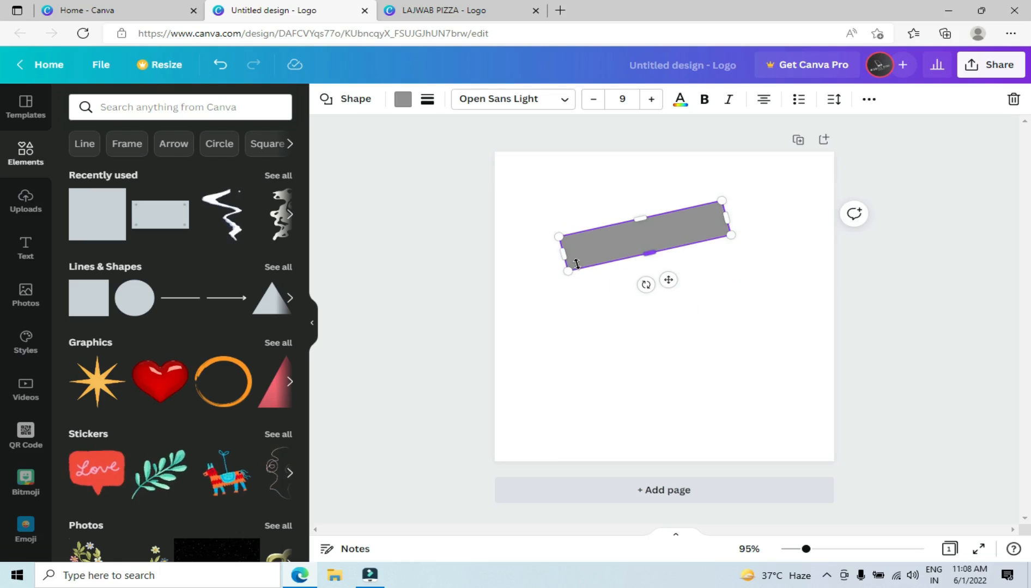
{"action": "left_click", "coordinate": [403, 101]}
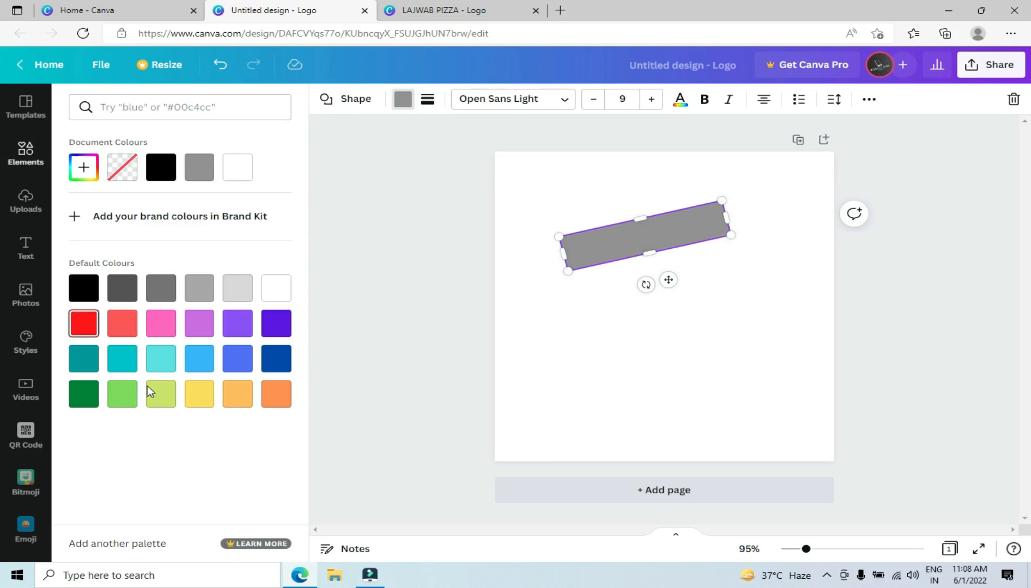
{"action": "left_click", "coordinate": [200, 398]}
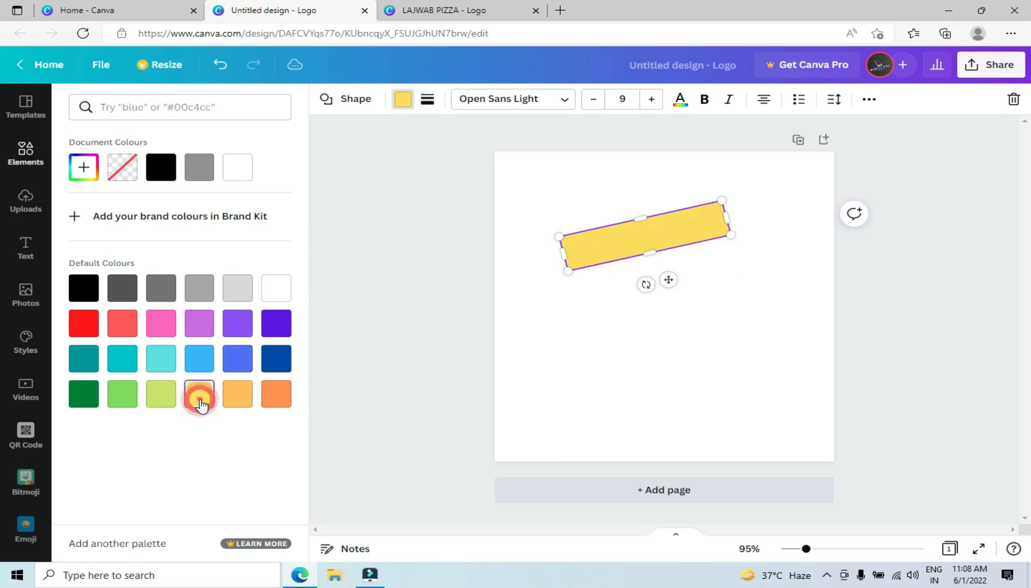
{"action": "left_click", "coordinate": [613, 326]}
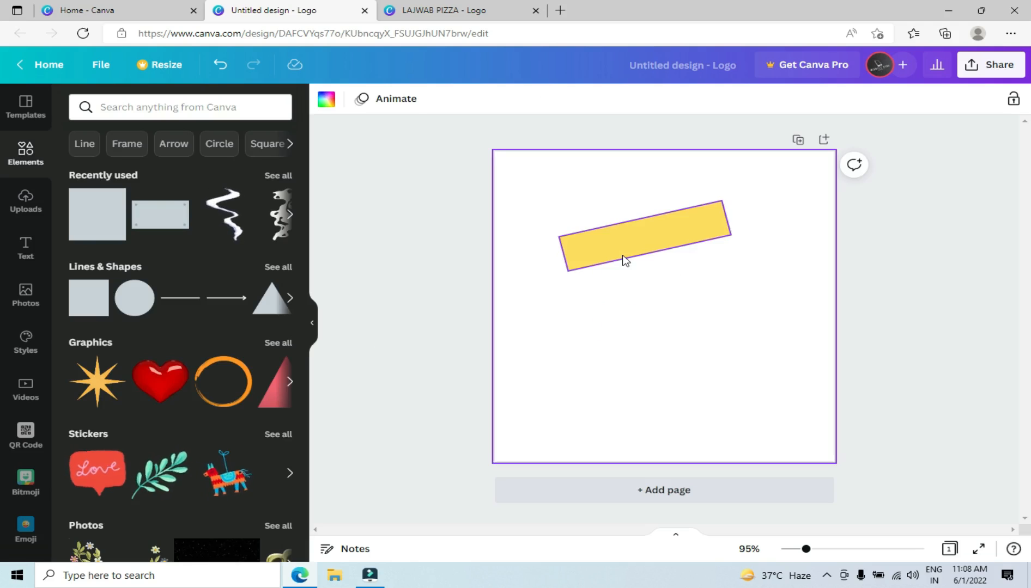
{"action": "left_click", "coordinate": [612, 245]}
{"action": "left_click", "coordinate": [598, 304]}
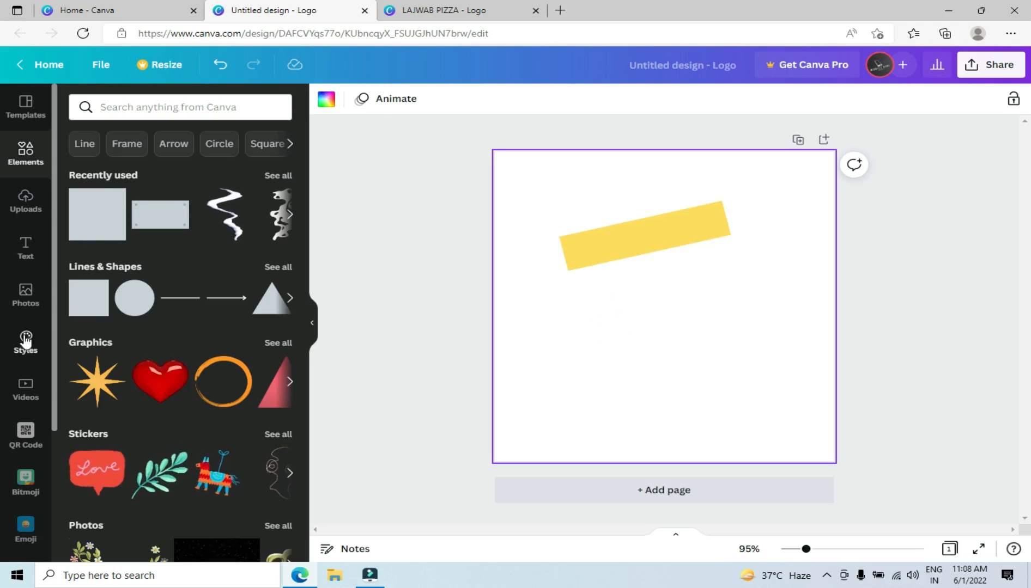
Step: Add a heading reading "THE SEWING" to the page
{"action": "left_click", "coordinate": [19, 260]}
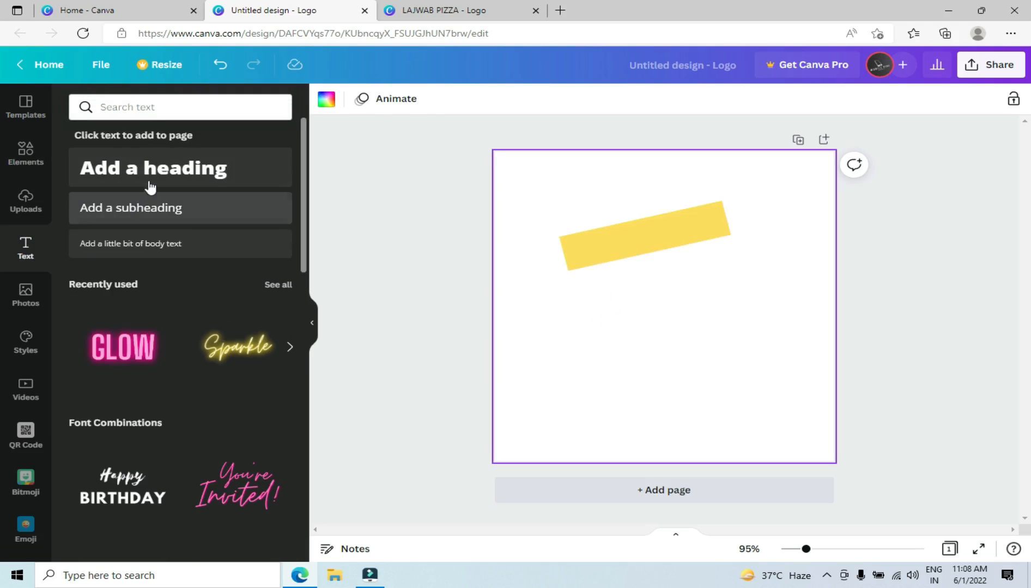
{"action": "left_click", "coordinate": [147, 184]}
{"action": "type", "text": "THE N"}
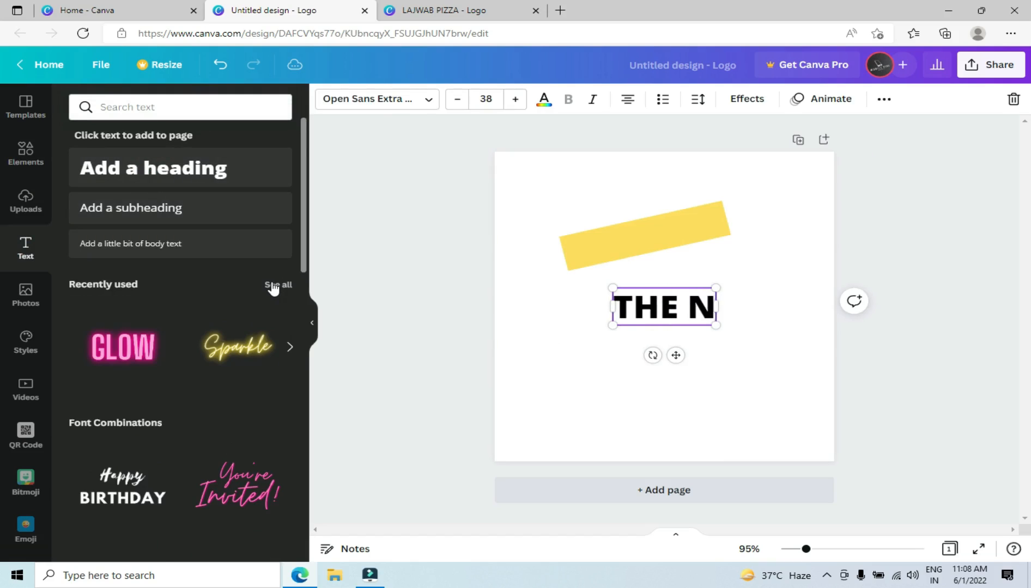
{"action": "key", "text": "BackSpace"}
{"action": "type", "text": "SEWING"}
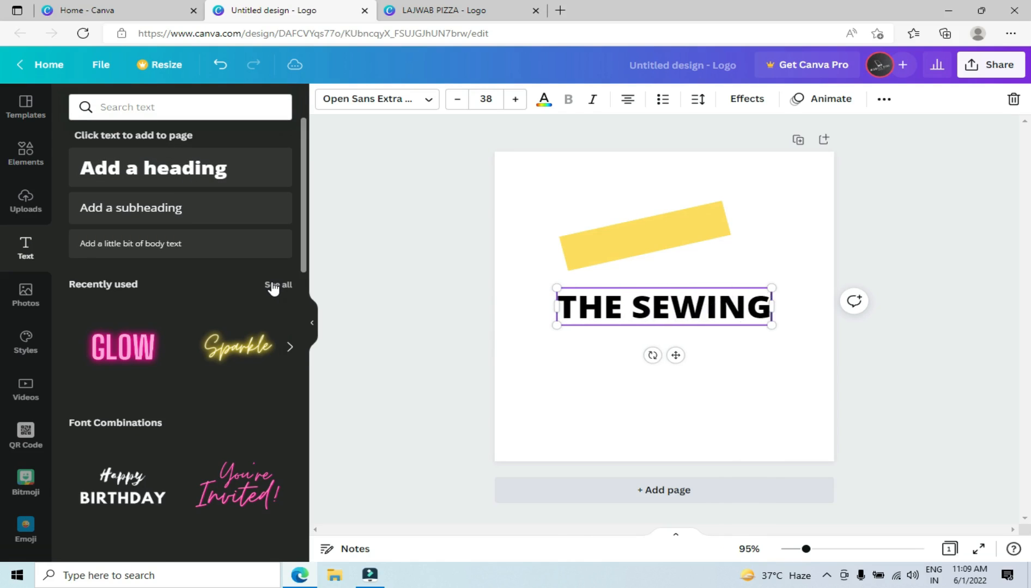
{"action": "left_click", "coordinate": [716, 373]}
Step: Lengthen the yellow bar slightly and place the "THE SEWING" heading over it, tilted to match
{"action": "left_click", "coordinate": [692, 231]}
{"action": "left_click_drag", "start_coordinate": [727, 218], "coordinate": [744, 214]}
{"action": "left_click", "coordinate": [662, 306]}
{"action": "left_click_drag", "start_coordinate": [662, 303], "coordinate": [658, 248]}
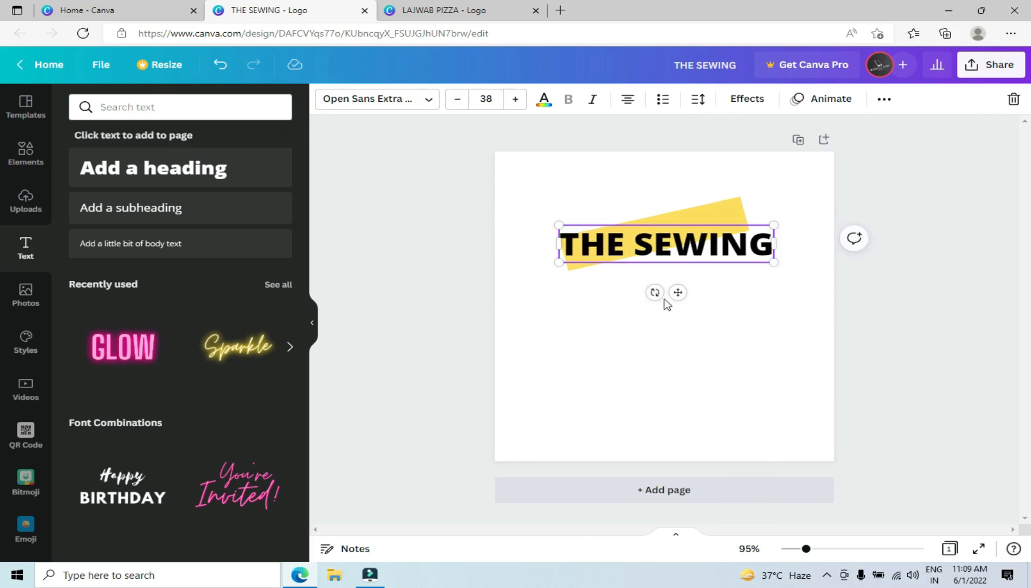
{"action": "left_click_drag", "start_coordinate": [655, 293], "coordinate": [674, 304]}
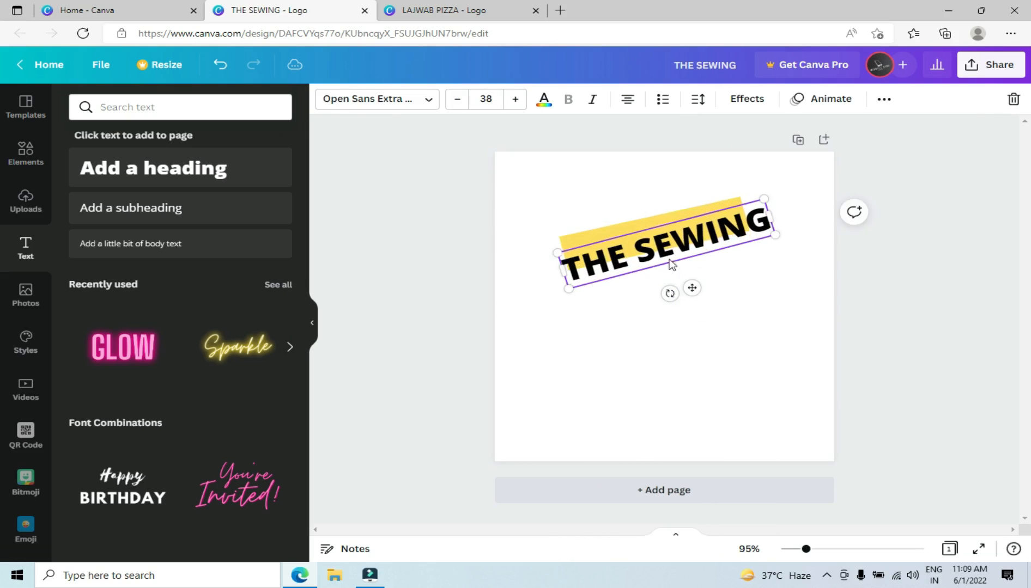
{"action": "left_click_drag", "start_coordinate": [656, 252], "coordinate": [644, 244]}
Step: Set the "THE SEWING" heading in the Aloja font and shrink it to size 30.6 to fit the bar
{"action": "left_click", "coordinate": [428, 98]}
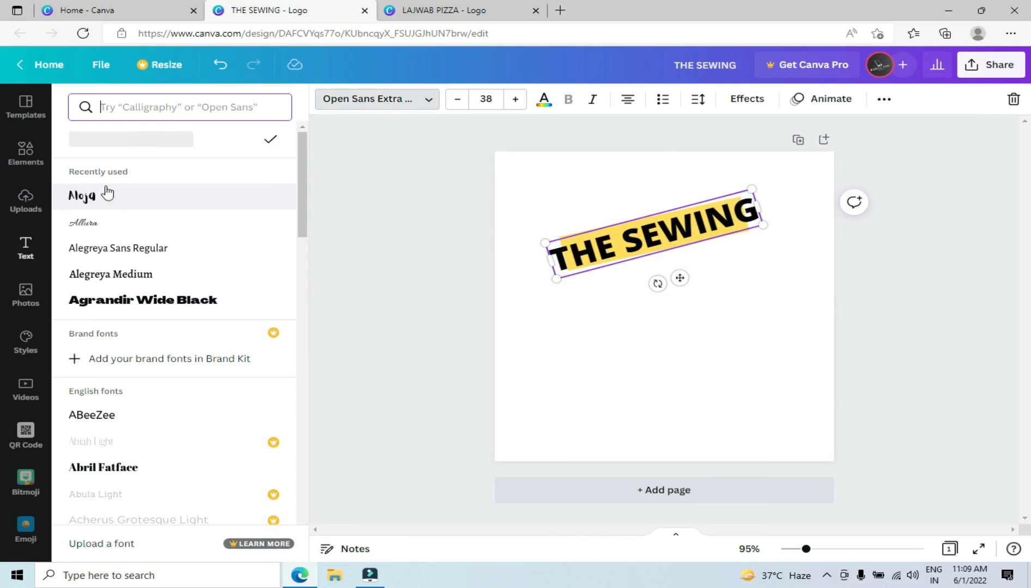
{"action": "left_click", "coordinate": [102, 195]}
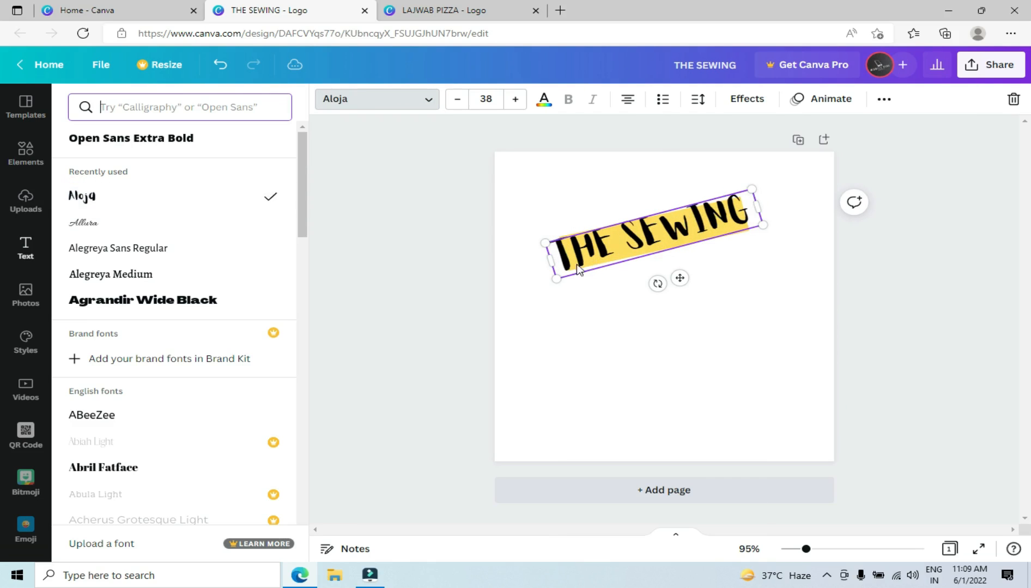
{"action": "left_click_drag", "start_coordinate": [545, 243], "coordinate": [587, 239]}
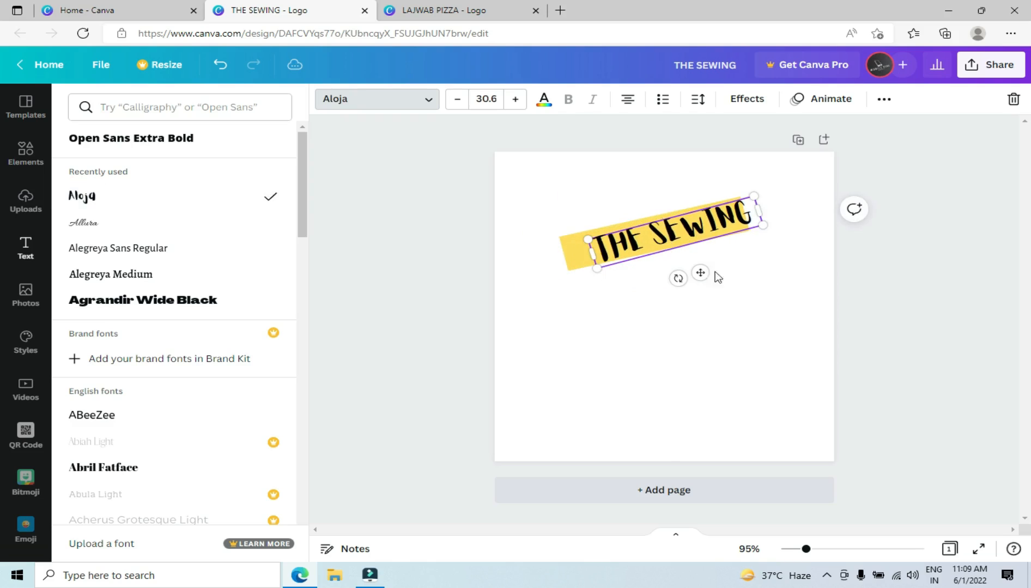
{"action": "left_click", "coordinate": [718, 271]}
{"action": "left_click_drag", "start_coordinate": [663, 234], "coordinate": [650, 234]}
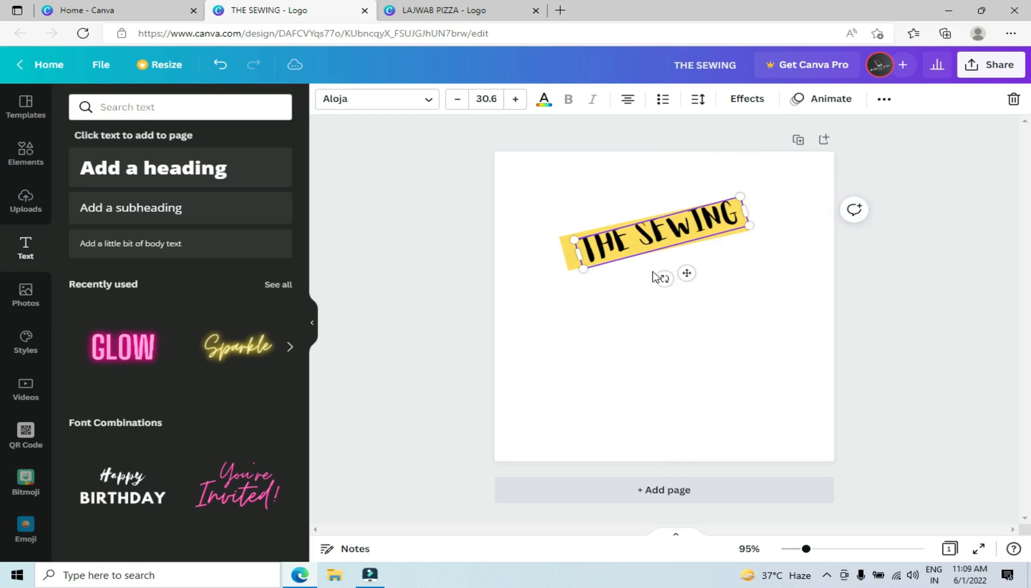
Step: Fine-tune the "THE SEWING" heading's tilt and nudge it left and down to sit evenly inside the yellow bar
{"action": "left_click_drag", "start_coordinate": [661, 278], "coordinate": [663, 281]}
{"action": "key", "text": "Left"}
{"action": "key", "text": "Left"}
{"action": "key", "text": "Left"}
{"action": "key", "text": "Left"}
{"action": "key", "text": "Left"}
{"action": "key", "text": "Left"}
{"action": "key", "text": "Left"}
{"action": "key", "text": "Left"}
{"action": "key", "text": "Left"}
{"action": "key", "text": "Left"}
{"action": "key", "text": "Left"}
{"action": "key", "text": "Left"}
{"action": "key", "text": "Left"}
{"action": "key", "text": "Left"}
{"action": "key", "text": "Left"}
{"action": "key", "text": "Left"}
{"action": "key", "text": "Left"}
{"action": "key", "text": "Left"}
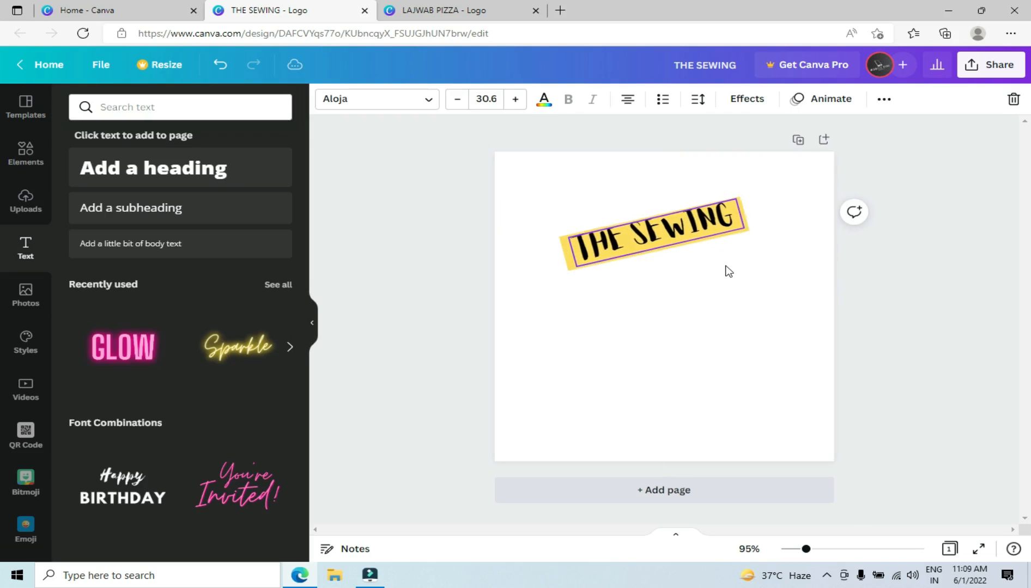
{"action": "key", "text": "Down"}
{"action": "key", "text": "Down"}
{"action": "key", "text": "Down"}
{"action": "key", "text": "Down"}
{"action": "key", "text": "Down"}
{"action": "key", "text": "Down"}
{"action": "key", "text": "Down"}
{"action": "key", "text": "Right"}
{"action": "key", "text": "Right"}
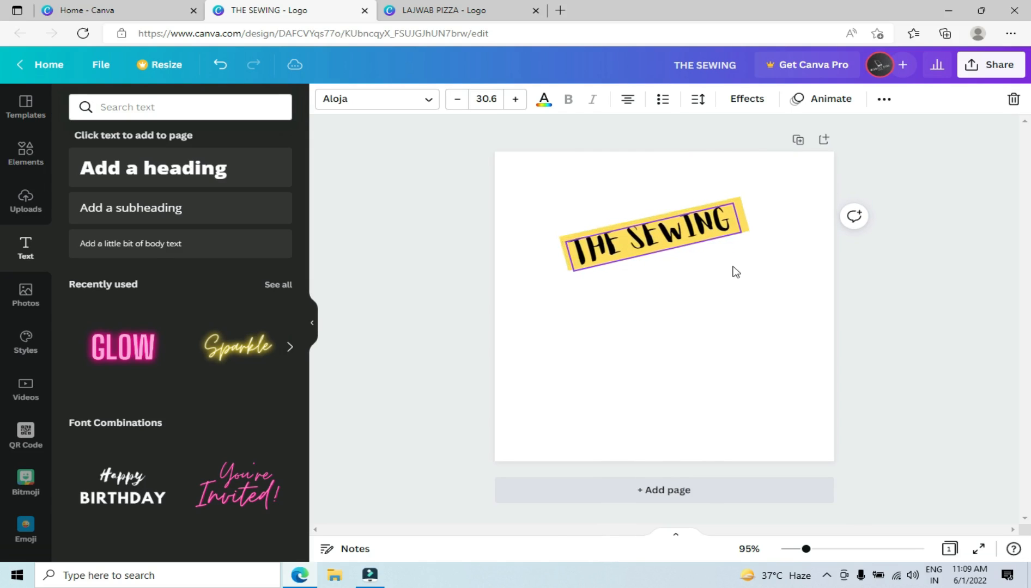
{"action": "left_click", "coordinate": [732, 269]}
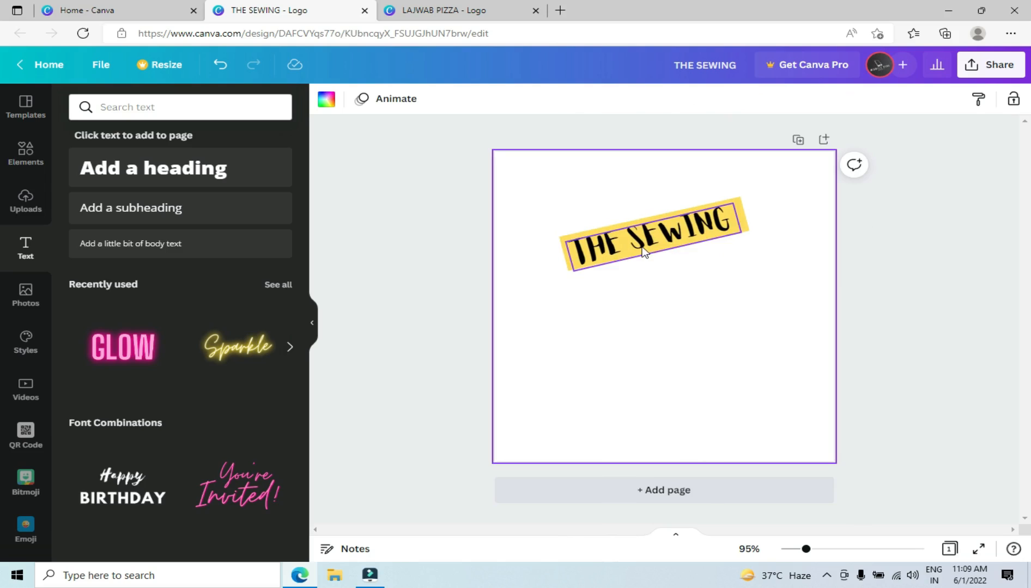
{"action": "left_click_drag", "start_coordinate": [650, 280], "coordinate": [642, 296]}
{"action": "double_click", "coordinate": [642, 293]}
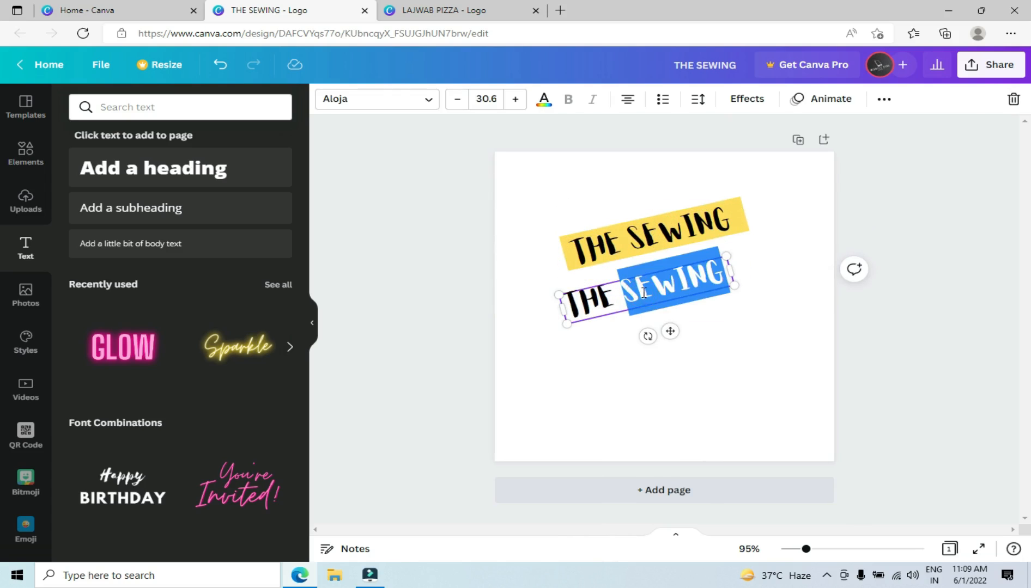
{"action": "left_click", "coordinate": [605, 336]}
{"action": "left_click", "coordinate": [655, 295]}
{"action": "key", "text": "Delete"}
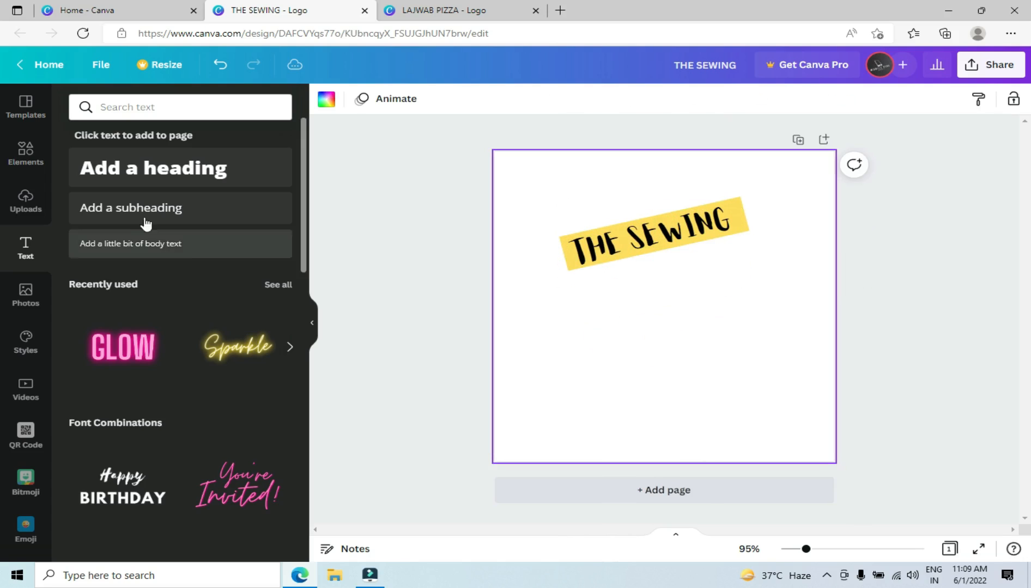
Step: Add a "SPACE" heading, shrink it to size 30.1 and place it just below the yellow bar
{"action": "left_click", "coordinate": [158, 169]}
{"action": "type", "text": "SPACE"}
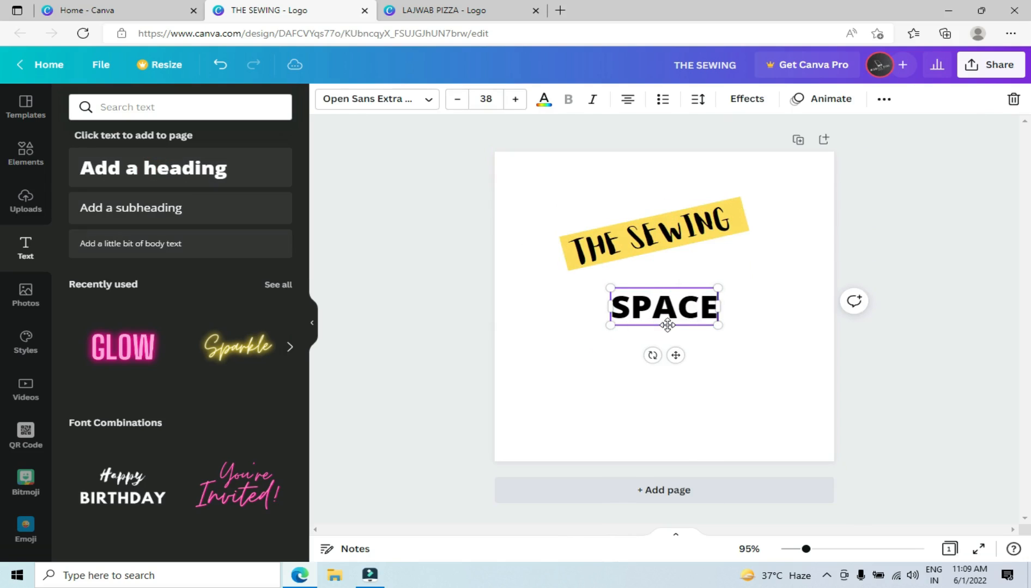
{"action": "left_click", "coordinate": [711, 368]}
{"action": "left_click_drag", "start_coordinate": [658, 311], "coordinate": [636, 282]}
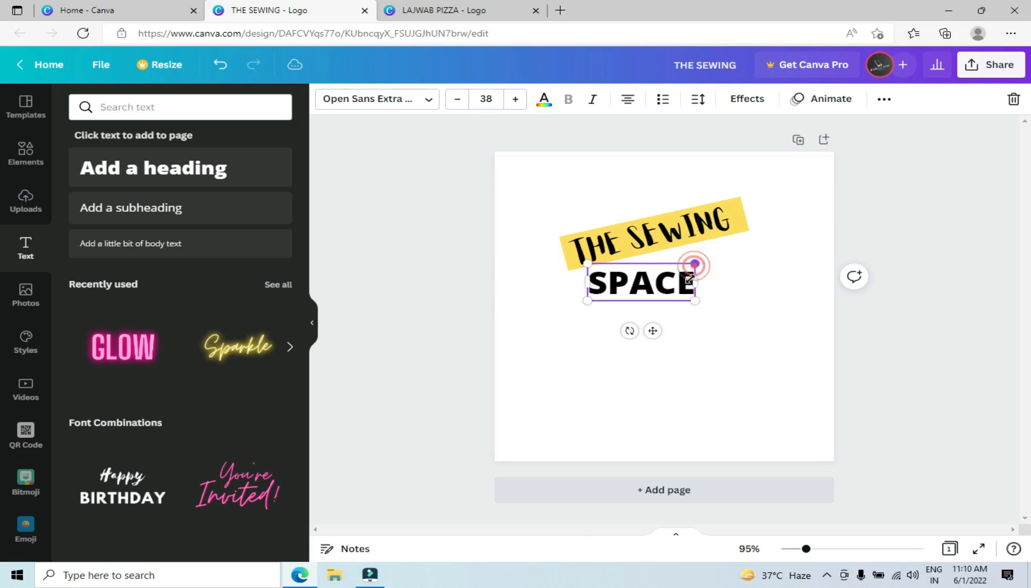
{"action": "left_click_drag", "start_coordinate": [694, 263], "coordinate": [673, 274]}
{"action": "left_click_drag", "start_coordinate": [608, 289], "coordinate": [618, 286]}
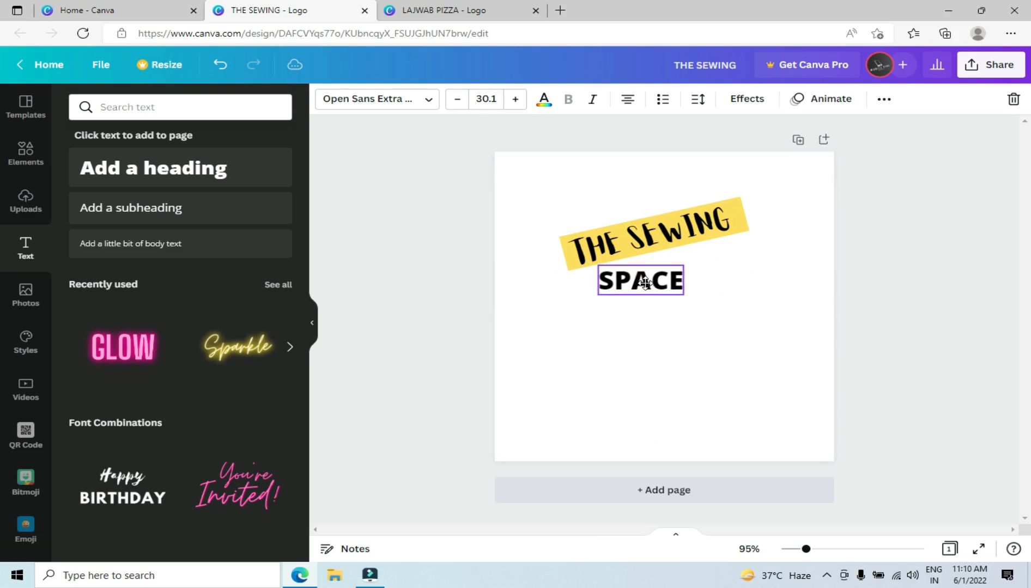
Step: Apply the Lift effect to the "SPACE" heading and raise the effect's intensity
{"action": "left_click", "coordinate": [698, 309]}
{"action": "left_click", "coordinate": [662, 285]}
{"action": "left_click", "coordinate": [747, 99]}
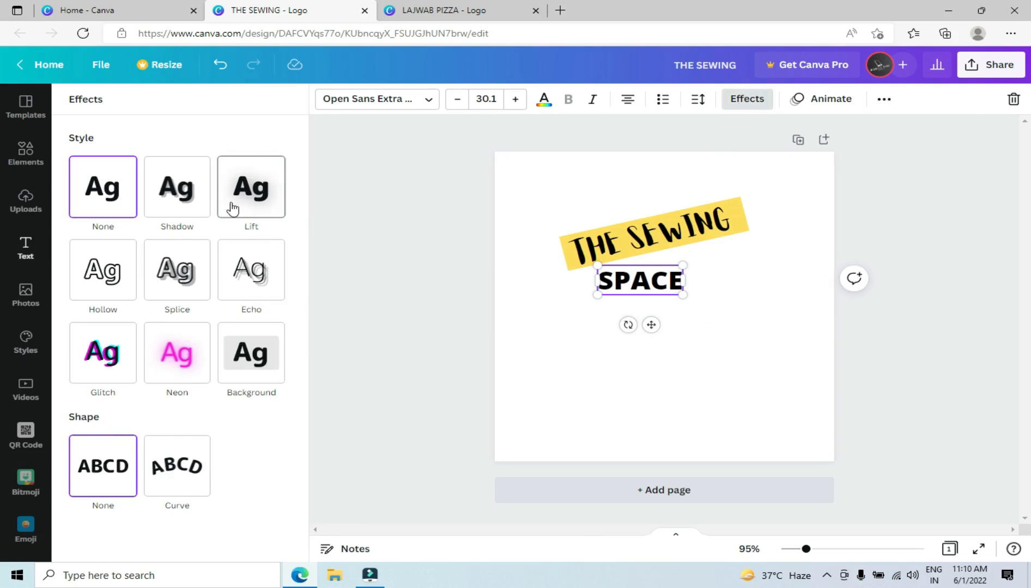
{"action": "left_click", "coordinate": [231, 209]}
{"action": "left_click_drag", "start_coordinate": [177, 265], "coordinate": [228, 266]}
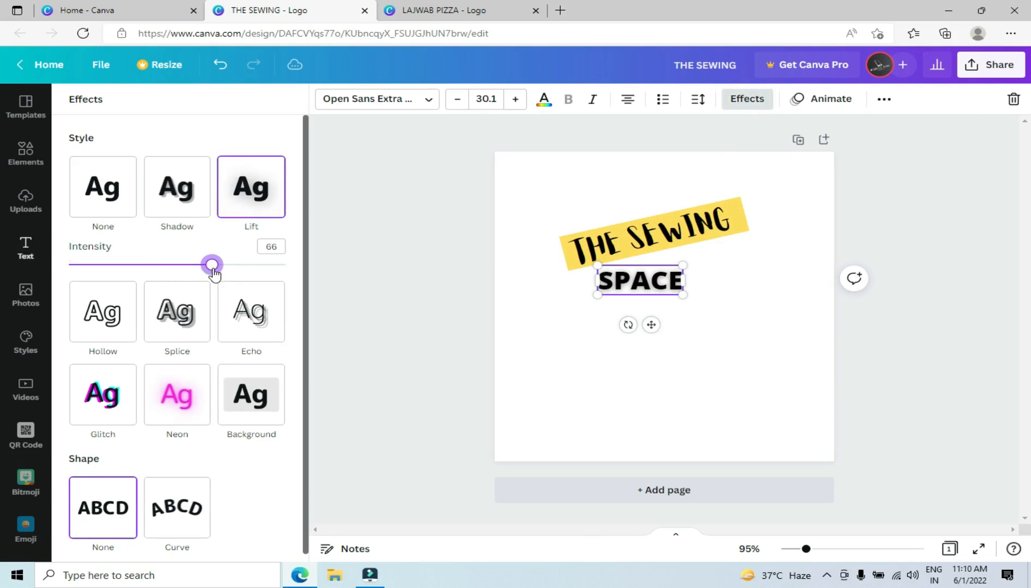
{"action": "left_click", "coordinate": [724, 347]}
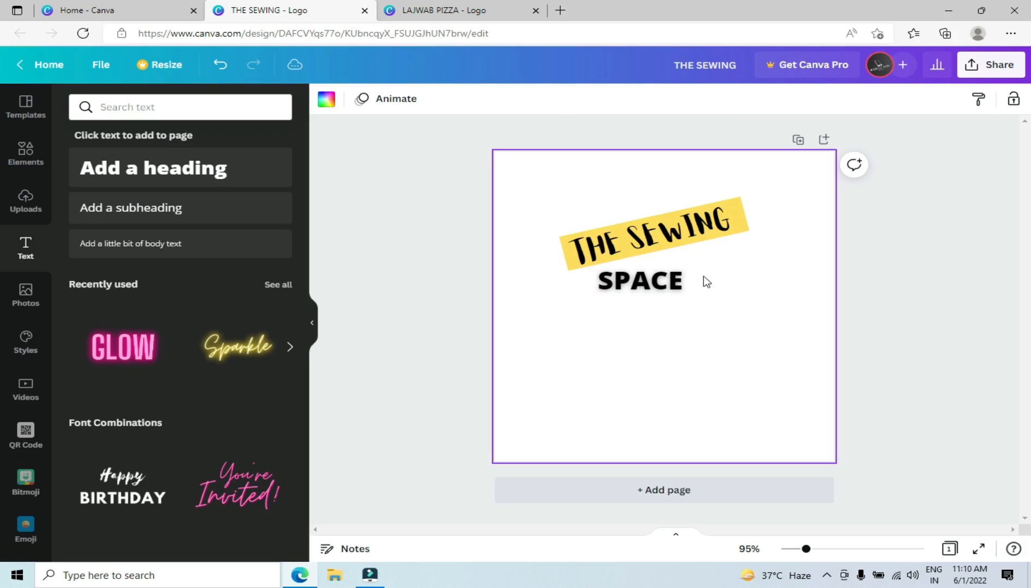
Step: Search the elements library for "SEWING MACHINE"
{"action": "left_click", "coordinate": [44, 159]}
{"action": "left_click", "coordinate": [161, 108]}
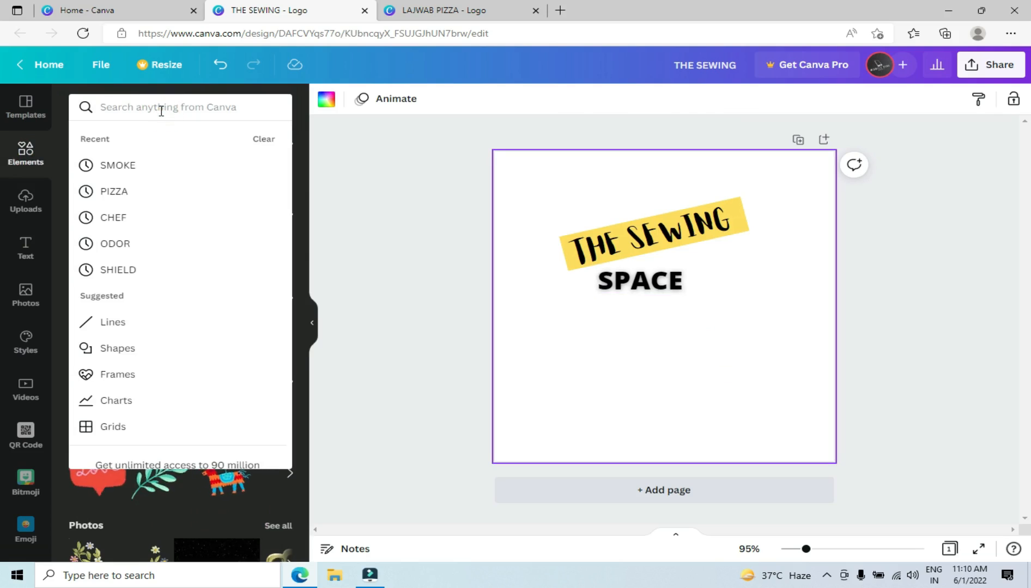
{"action": "type", "text": "SEWING"}
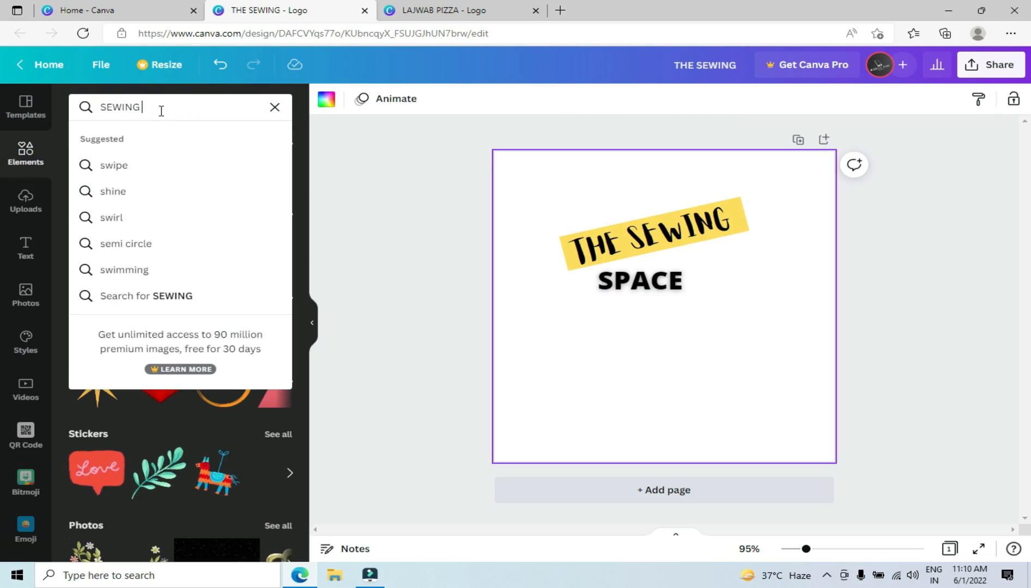
{"action": "type", "text": " MACHI"}
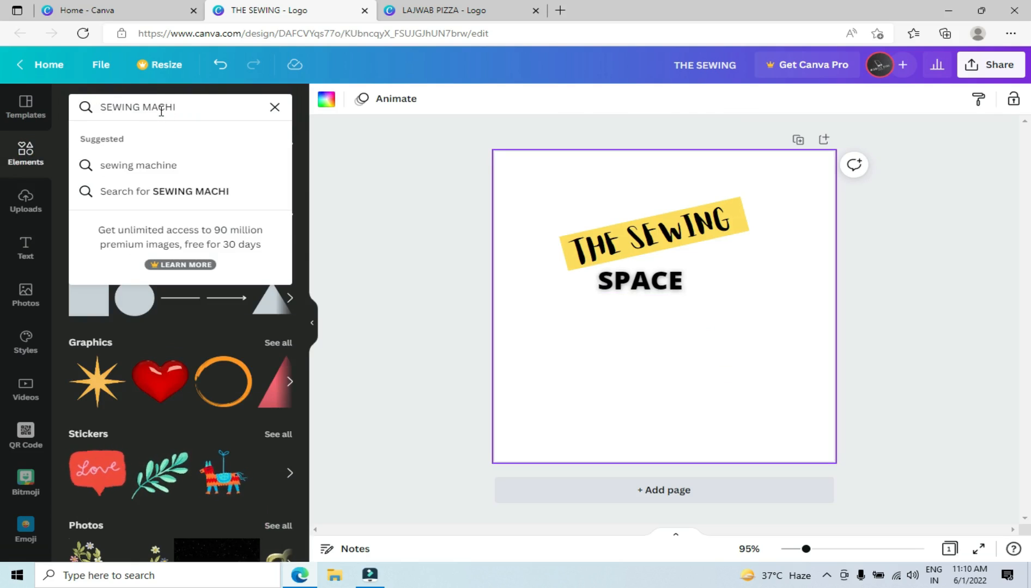
{"action": "type", "text": "NE"}
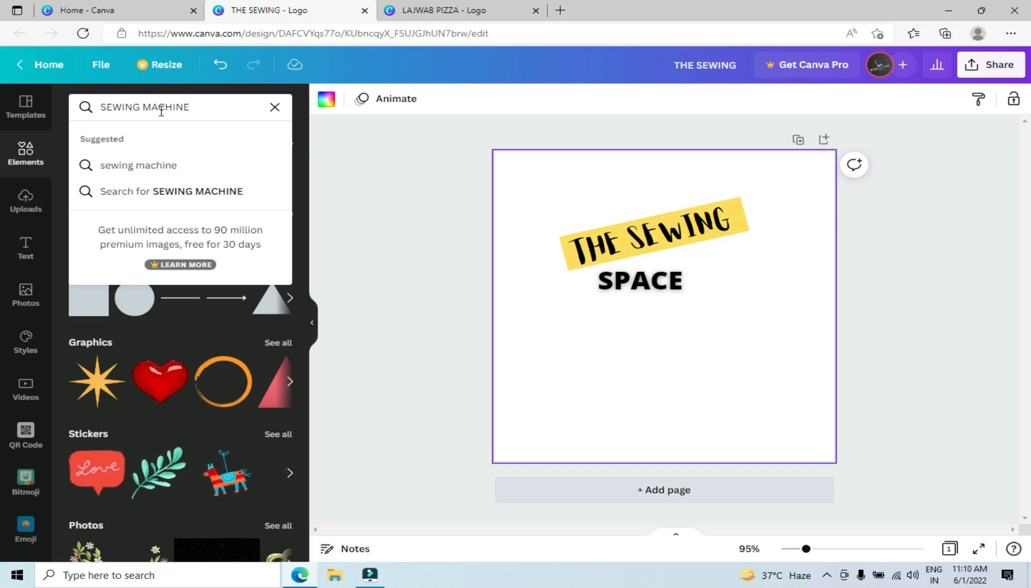
{"action": "key", "text": "Return"}
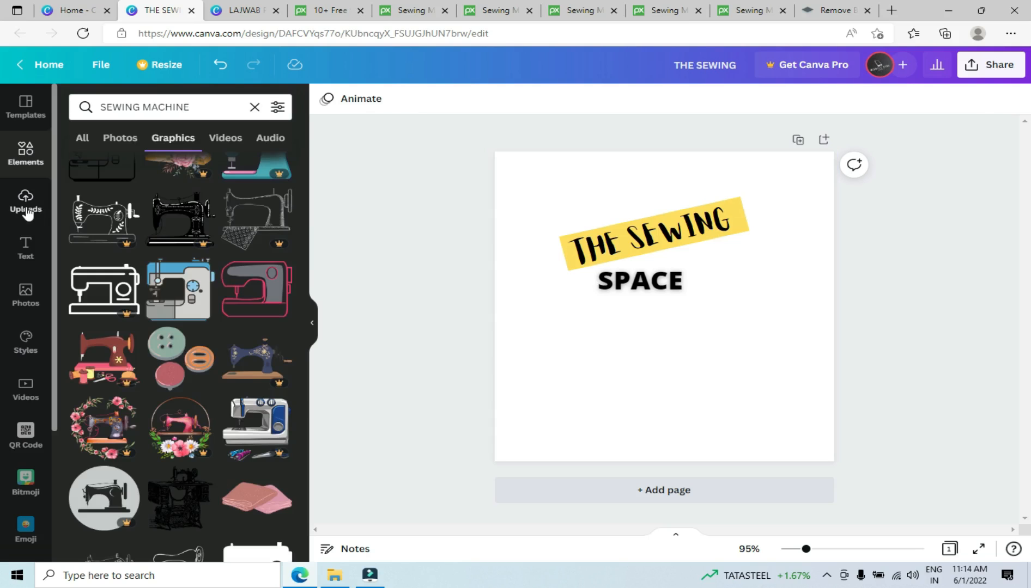
Step: Add the uploaded black sewing machine silhouette to the logo and shrink it to about the width of the word "SPACE"
{"action": "left_click", "coordinate": [25, 203]}
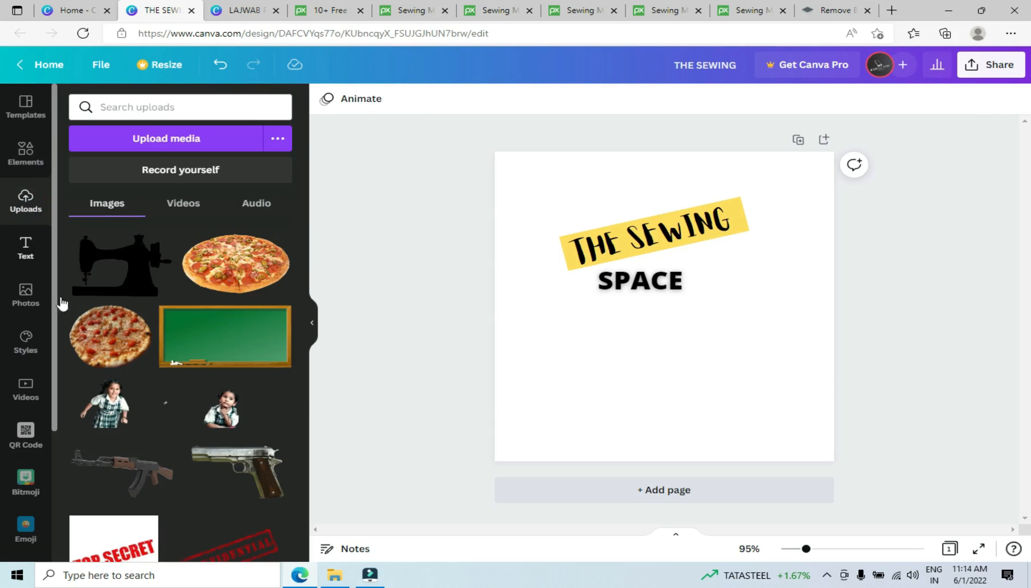
{"action": "left_click", "coordinate": [133, 287]}
{"action": "left_click_drag", "start_coordinate": [679, 338], "coordinate": [697, 348]}
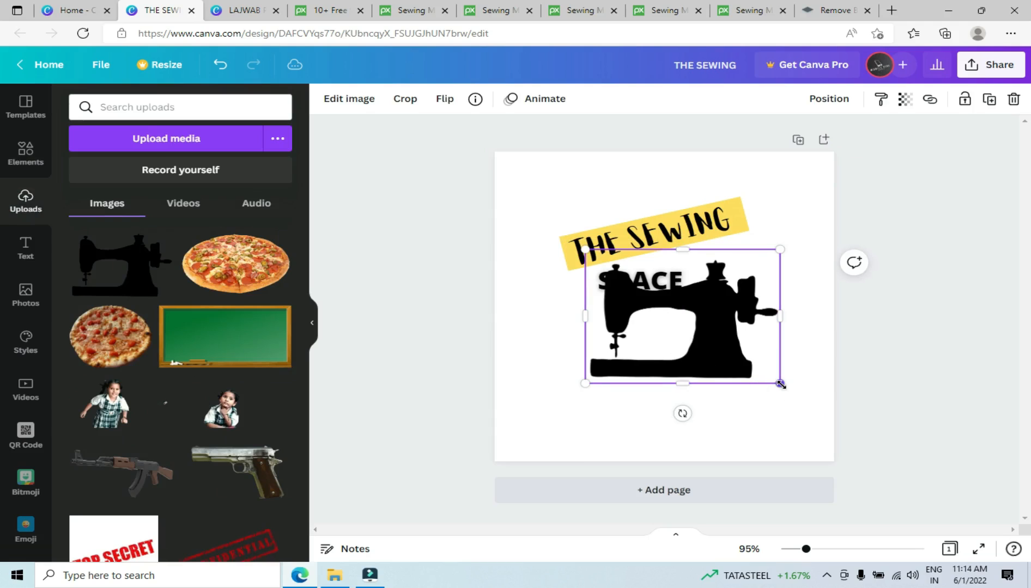
{"action": "left_click_drag", "start_coordinate": [781, 384], "coordinate": [665, 305]}
{"action": "left_click", "coordinate": [630, 314]}
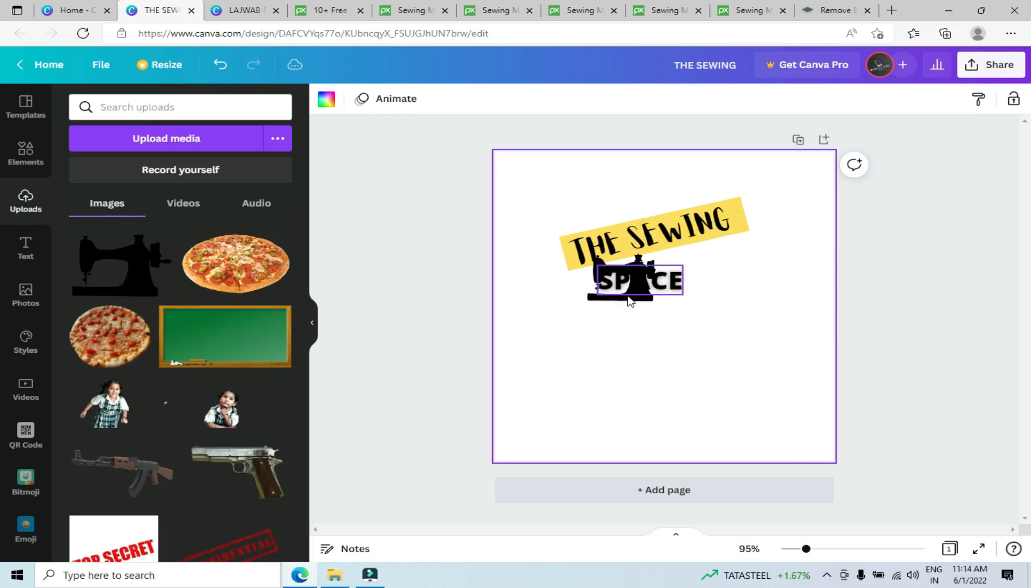
Step: Move the sewing machine silhouette to the right of "SPACE", just below the end of the yellow bar
{"action": "left_click", "coordinate": [627, 296]}
{"action": "left_click", "coordinate": [575, 307]}
{"action": "left_click", "coordinate": [625, 295]}
{"action": "left_click", "coordinate": [575, 298]}
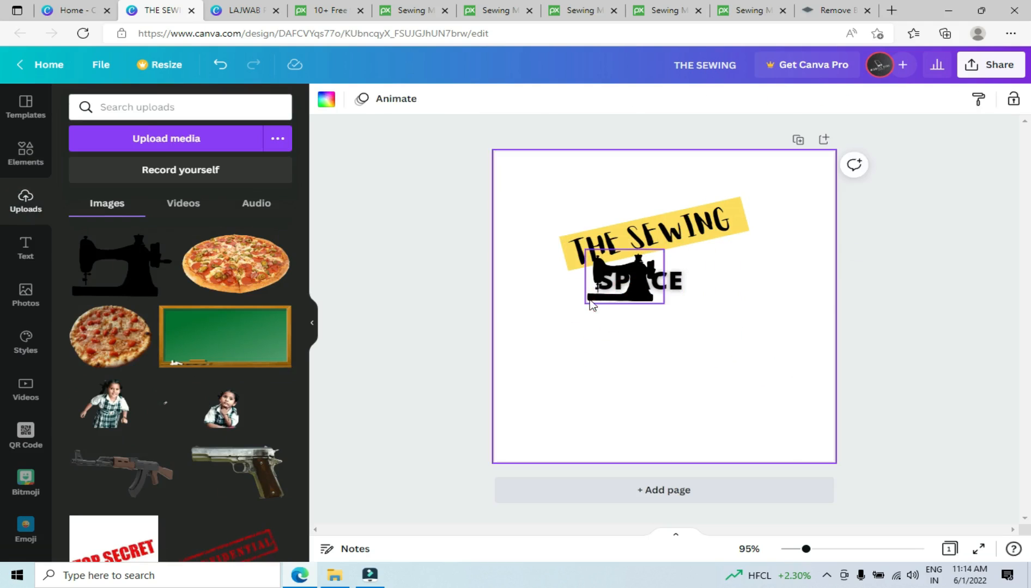
{"action": "left_click", "coordinate": [592, 304]}
{"action": "left_click_drag", "start_coordinate": [593, 304], "coordinate": [703, 285]}
{"action": "left_click", "coordinate": [746, 344]}
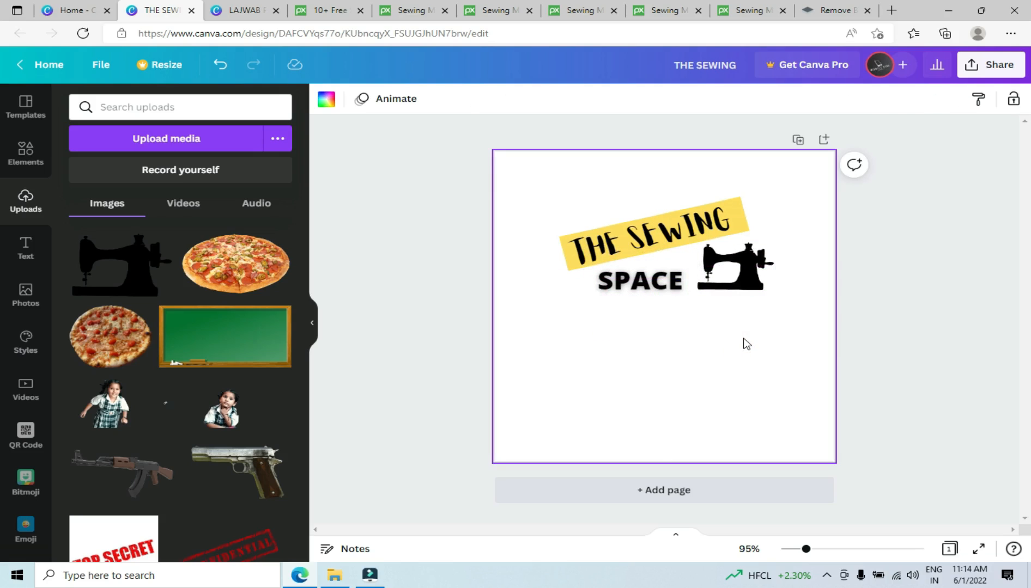
Step: Try the Allura and Alegreya Medium fonts on the "THE SEWING" heading, widening its text box slightly, and restore the Aloja font
{"action": "left_click", "coordinate": [645, 240]}
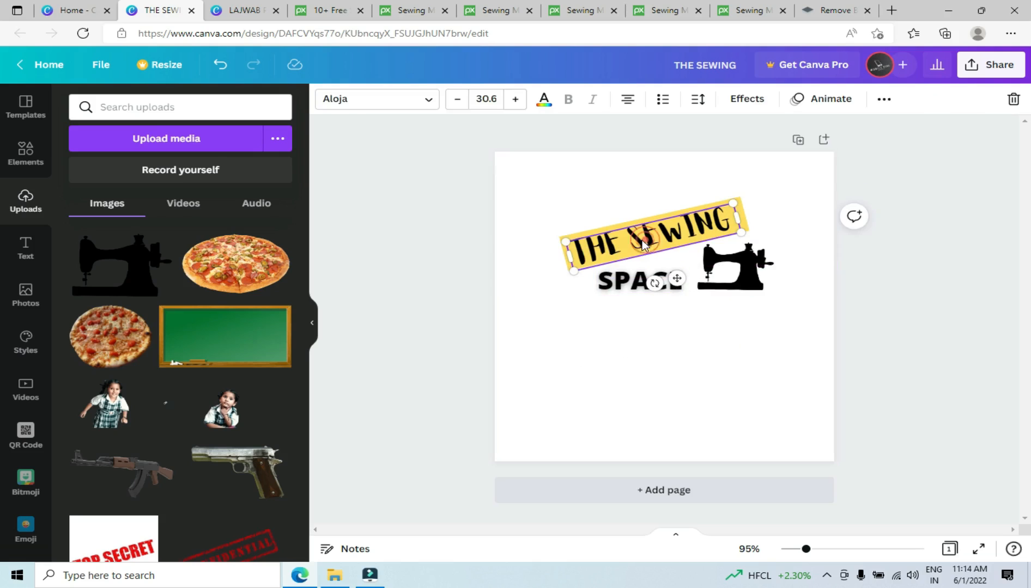
{"action": "left_click", "coordinate": [428, 100]}
{"action": "left_click", "coordinate": [118, 301]}
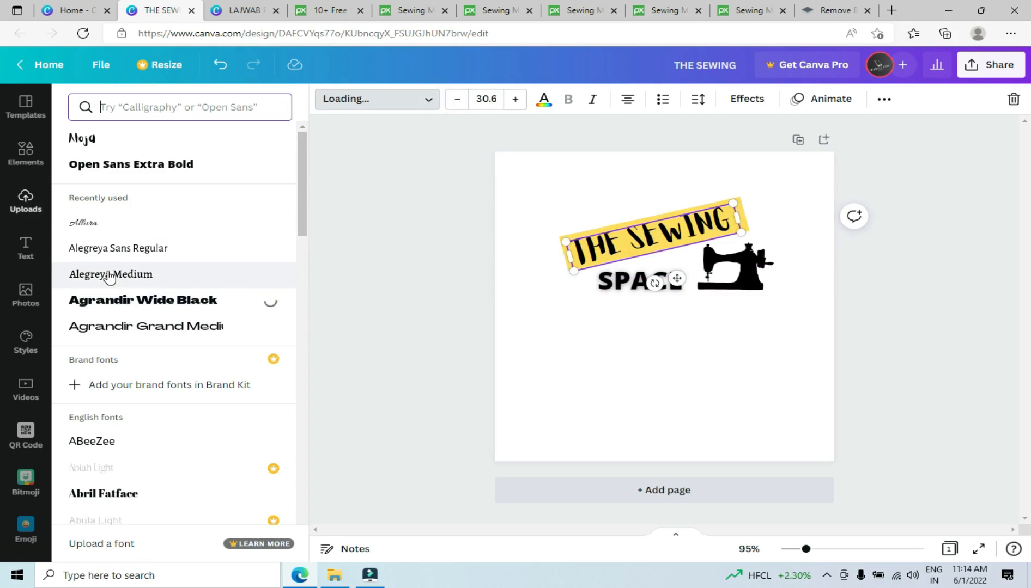
{"action": "left_click", "coordinate": [89, 228]}
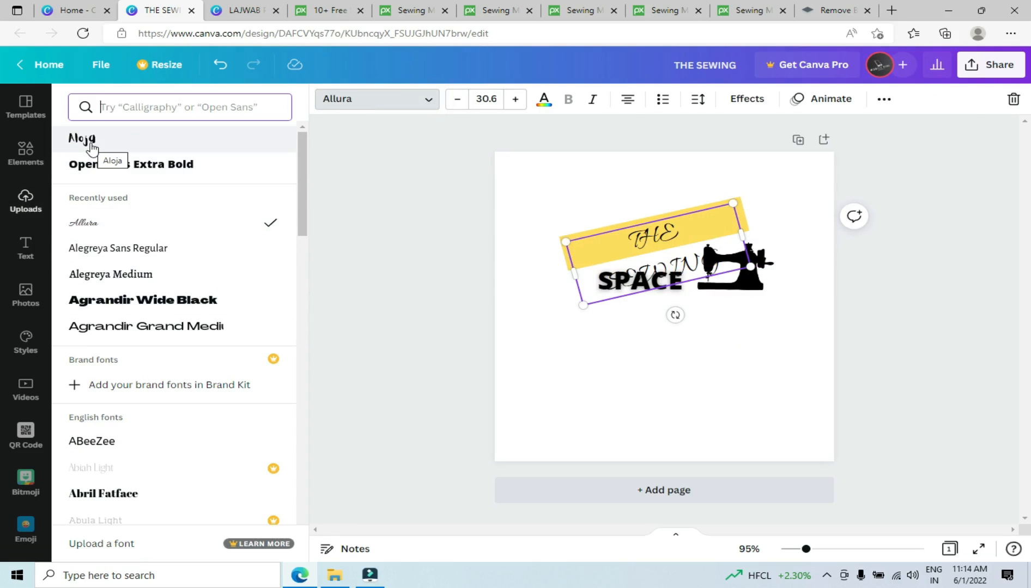
{"action": "left_click", "coordinate": [589, 254]}
{"action": "mouse_move", "coordinate": [566, 277]}
{"action": "left_mouse_down"}
{"action": "mouse_move", "coordinate": [519, 293]}
{"action": "mouse_move", "coordinate": [564, 275]}
{"action": "left_mouse_up"}
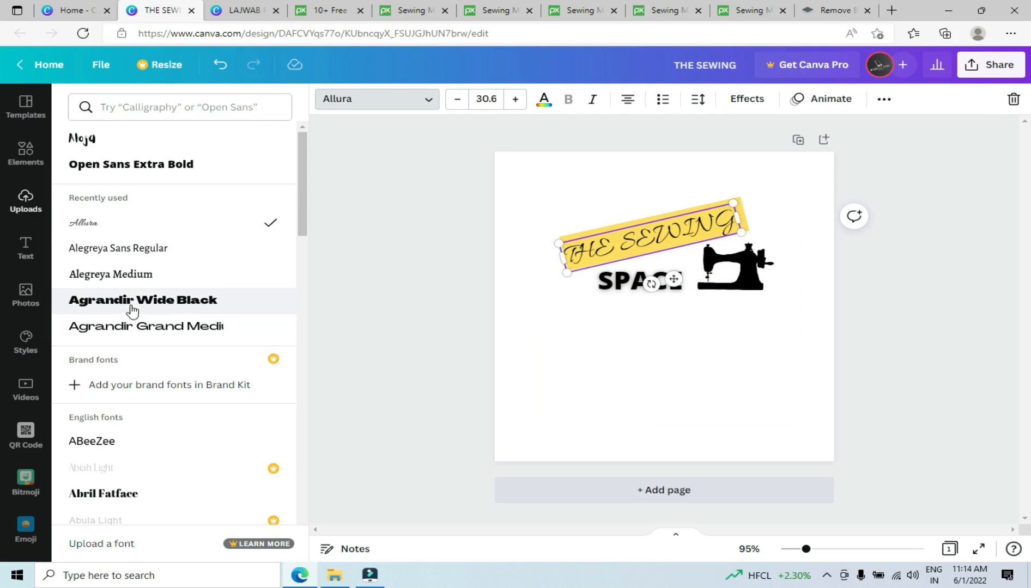
{"action": "left_click", "coordinate": [123, 274]}
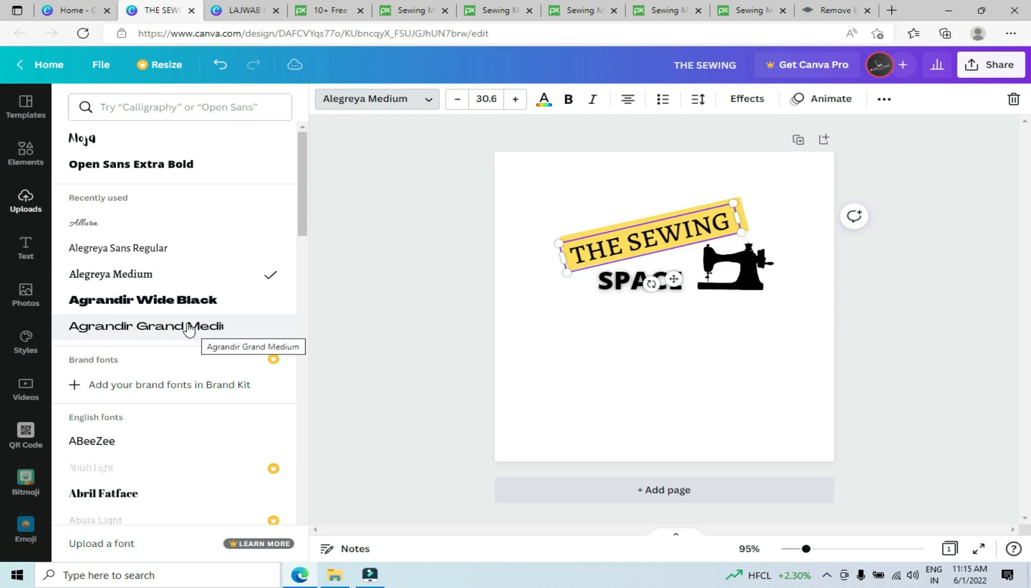
{"action": "left_click", "coordinate": [81, 139]}
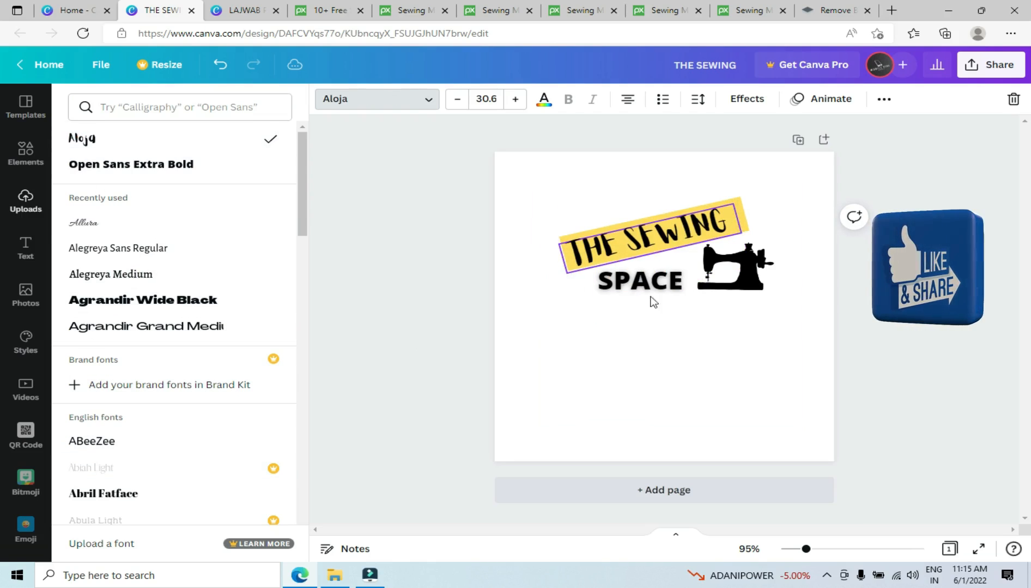
Step: Nudge the "THE SEWING" heading slightly right so it sits evenly within the yellow bar
{"action": "left_click", "coordinate": [769, 377]}
{"action": "left_click", "coordinate": [661, 248]}
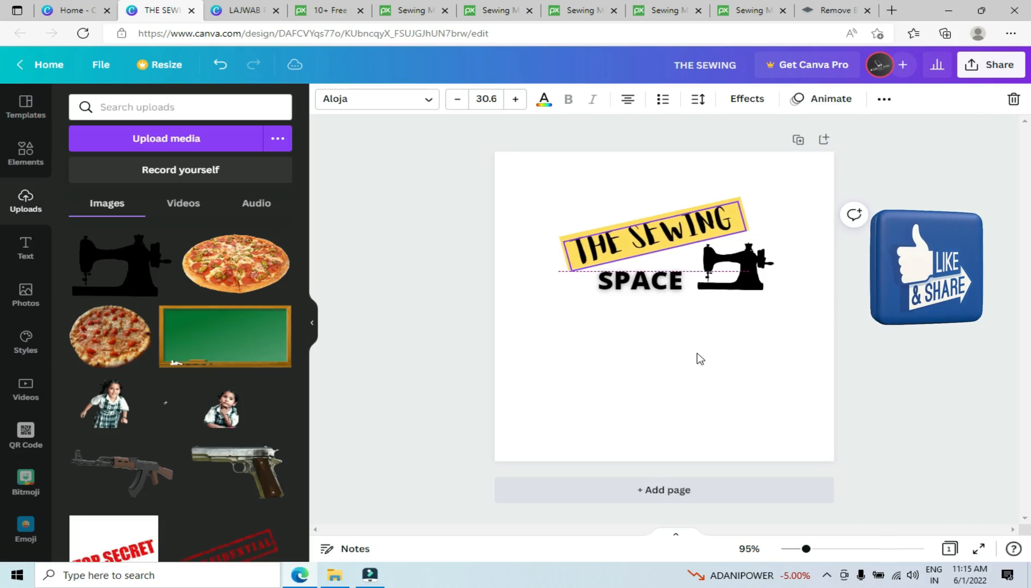
{"action": "left_click", "coordinate": [747, 381]}
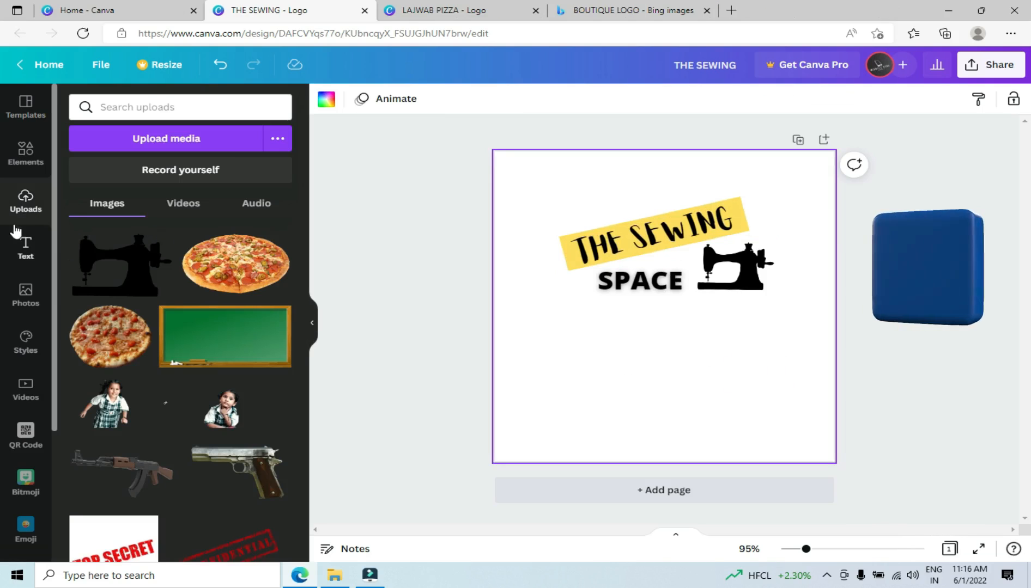
Step: Add a subheading below "SPACE" reading "UPGRADE YOURSELF" on two lines
{"action": "left_click", "coordinate": [25, 248]}
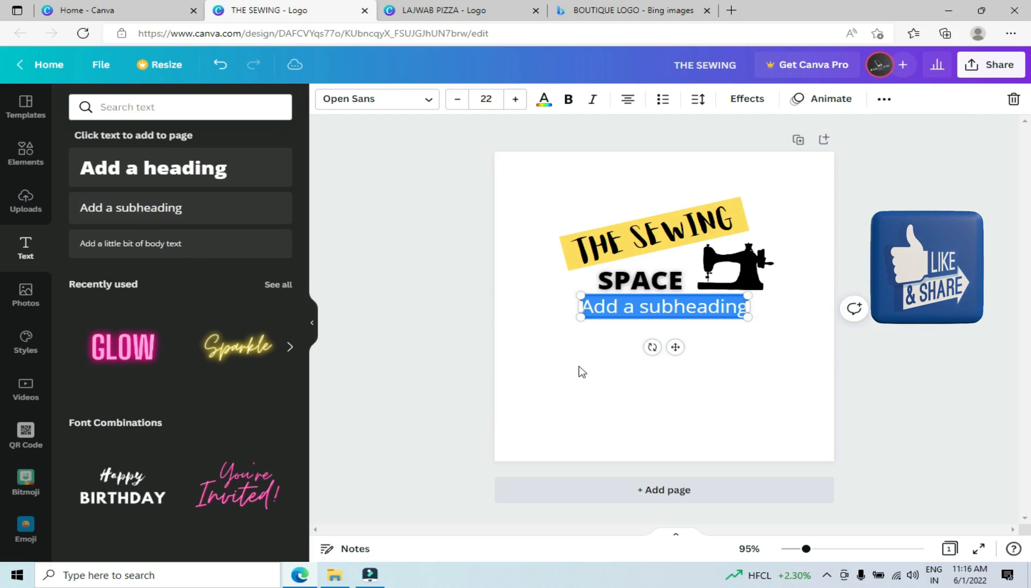
{"action": "type", "text": "UPGRADE"}
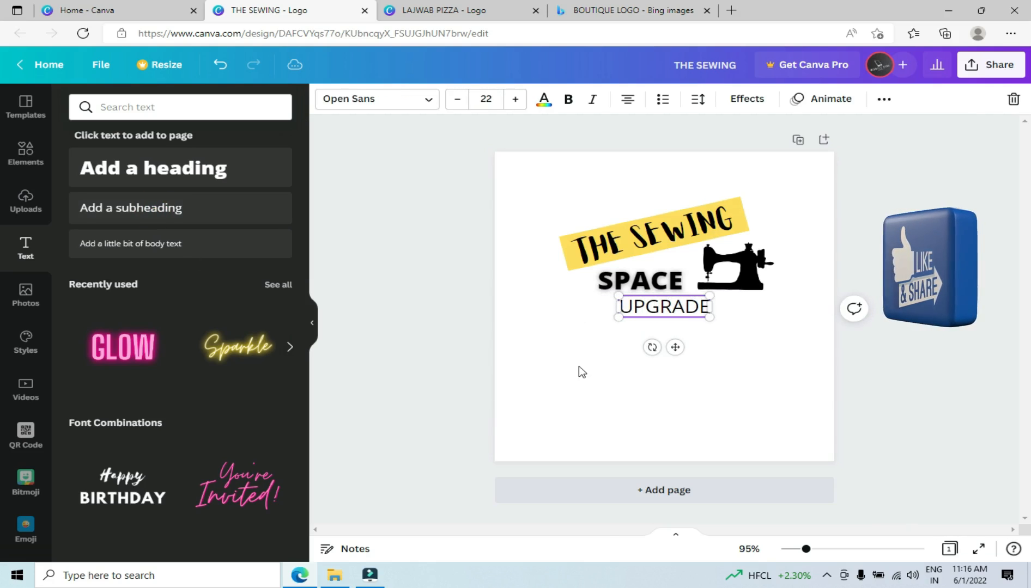
{"action": "key", "text": "Return"}
{"action": "type", "text": "YOURSELF"}
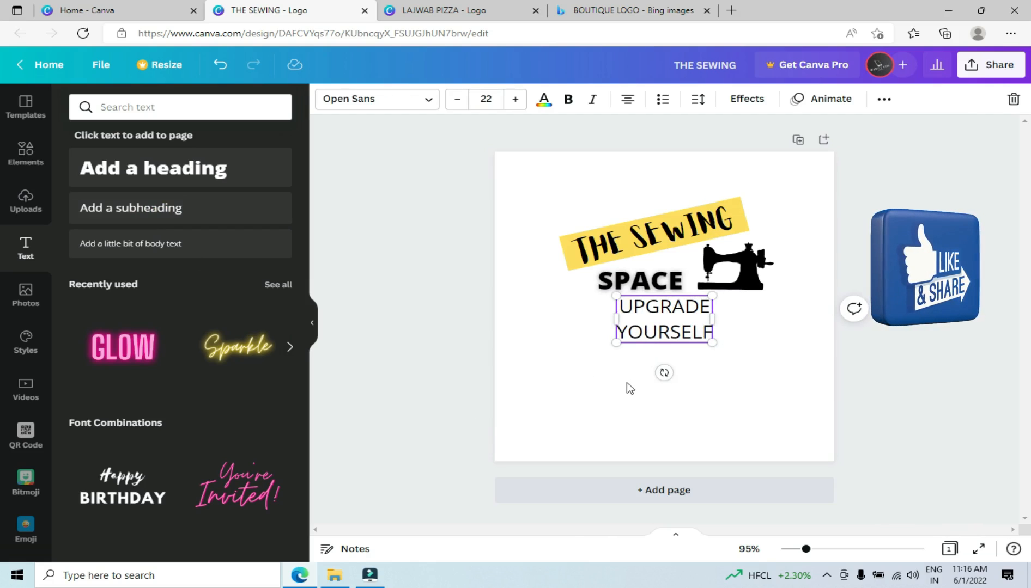
Step: Change the subheading to "UPGRADE YOUR FASHION STYLE", with each word on its own line
{"action": "key", "text": "Return"}
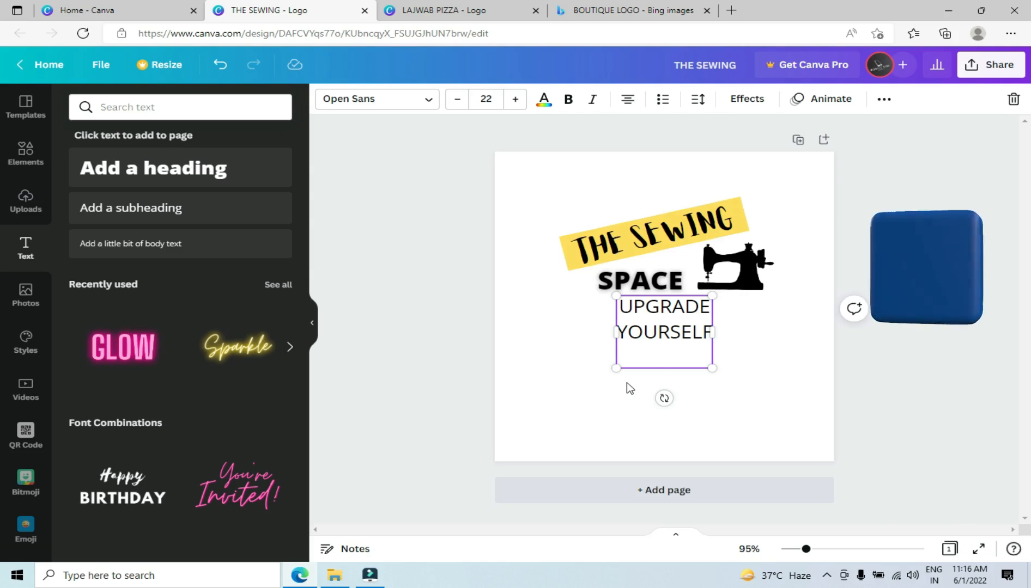
{"action": "key", "text": "BackSpace"}
{"action": "key", "text": "BackSpace"}
{"action": "key", "text": "BackSpace"}
{"action": "key", "text": "BackSpace"}
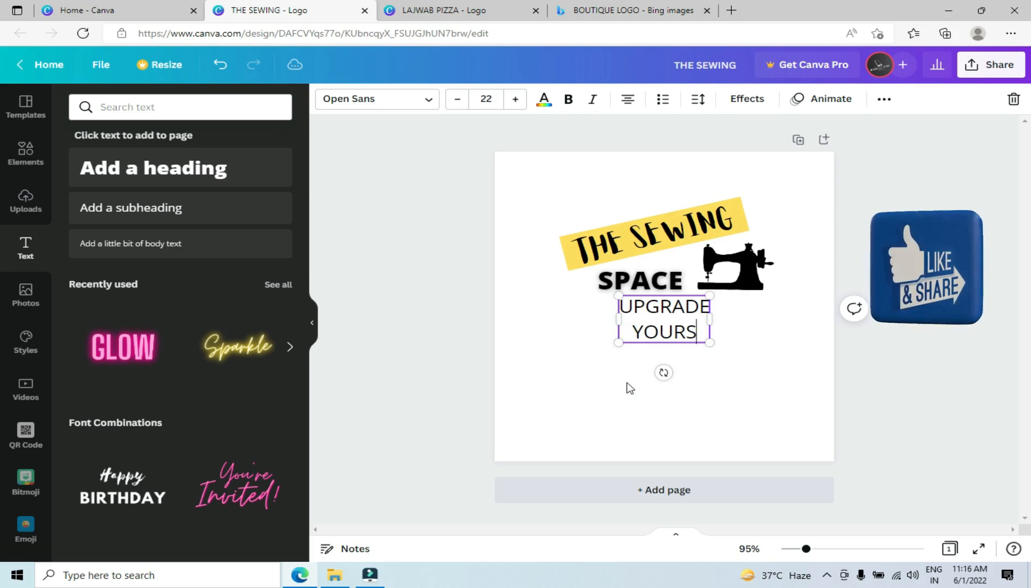
{"action": "key", "text": "BackSpace"}
{"action": "key", "text": "Return"}
{"action": "type", "text": "FASH"}
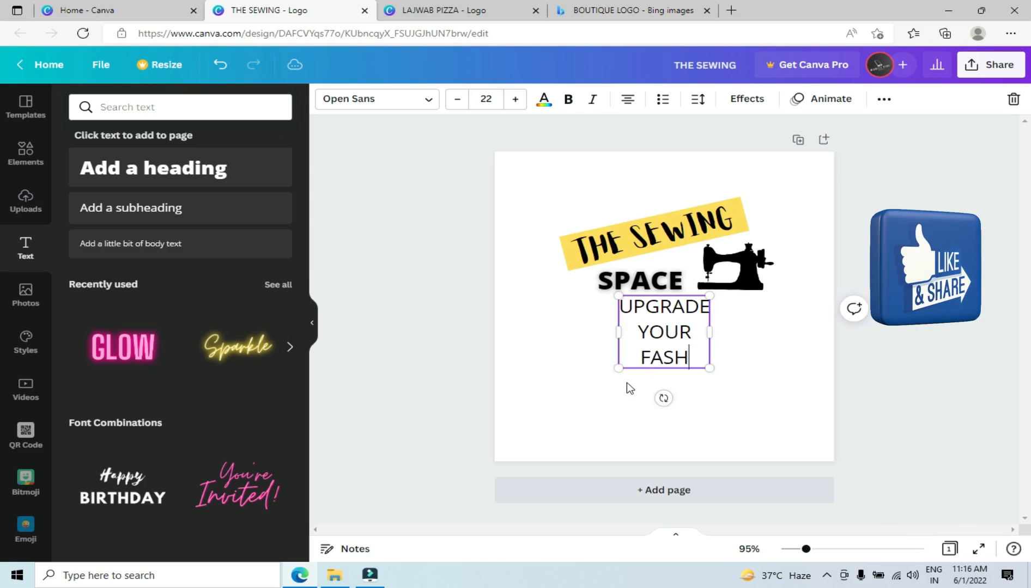
{"action": "type", "text": "ION"}
{"action": "key", "text": "Return"}
{"action": "type", "text": "STYLE"}
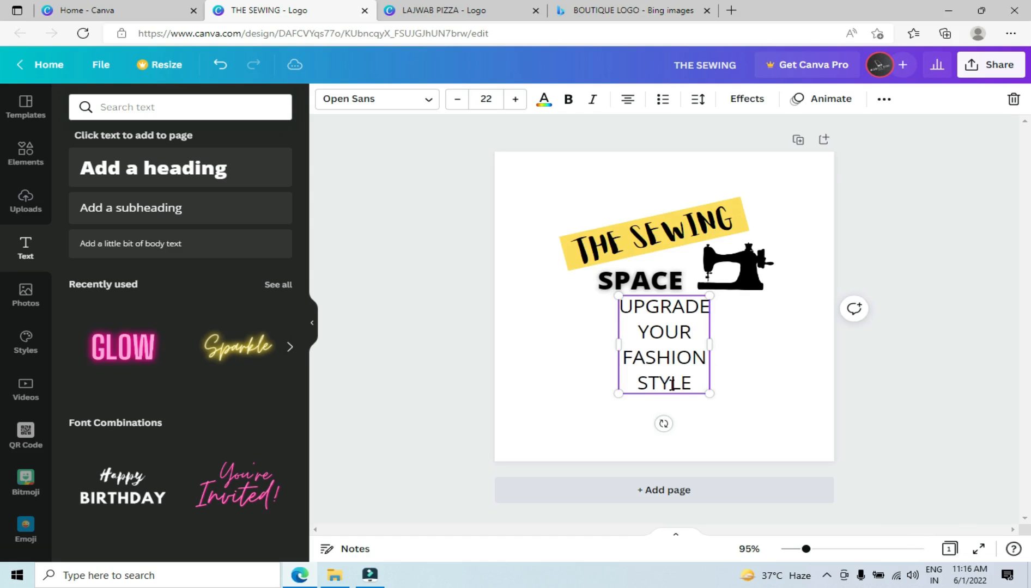
Step: Make the "UPGRADE YOUR FASHION STYLE" subheading pink and bold, and move it slightly lower beneath "SPACE" and the sewing machine
{"action": "left_click", "coordinate": [542, 99]}
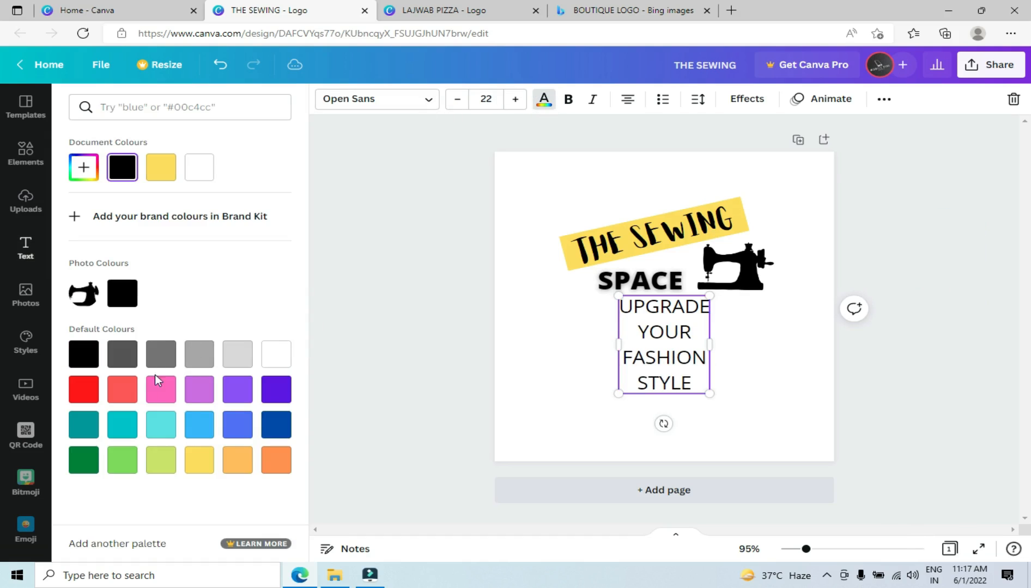
{"action": "left_click", "coordinate": [166, 393]}
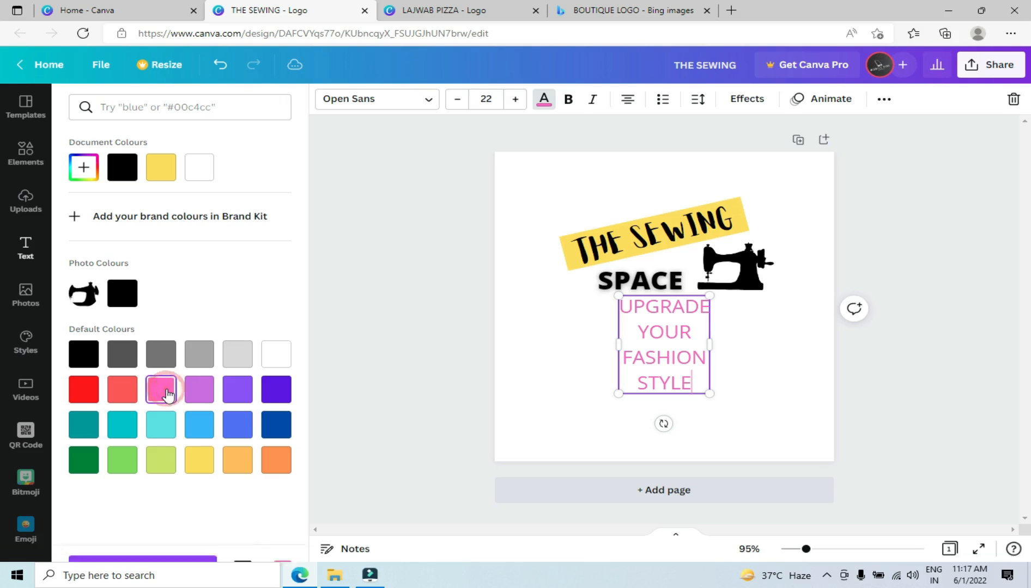
{"action": "key", "text": "Escape"}
{"action": "left_click", "coordinate": [568, 100]}
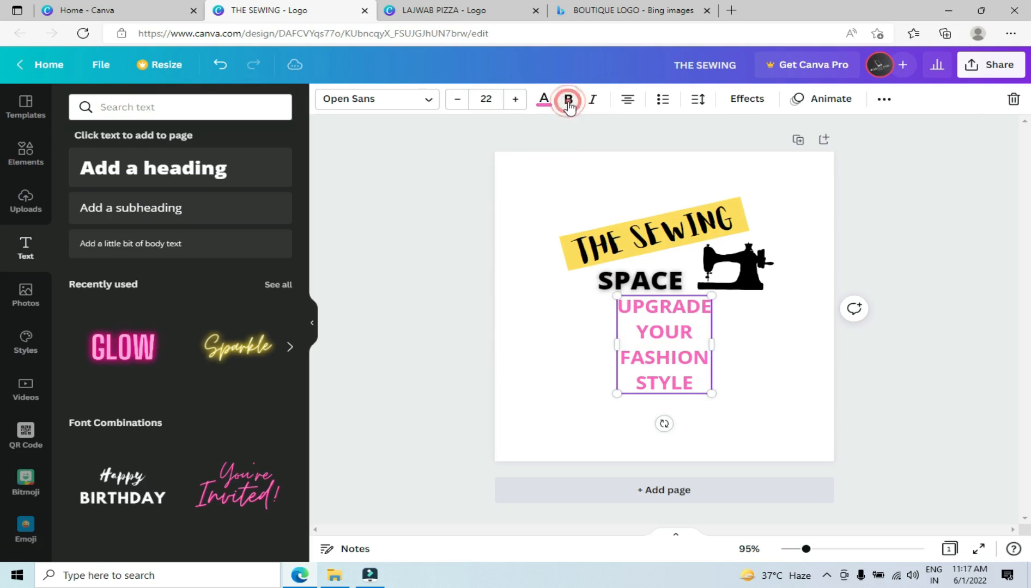
{"action": "left_click_drag", "start_coordinate": [676, 360], "coordinate": [681, 371]}
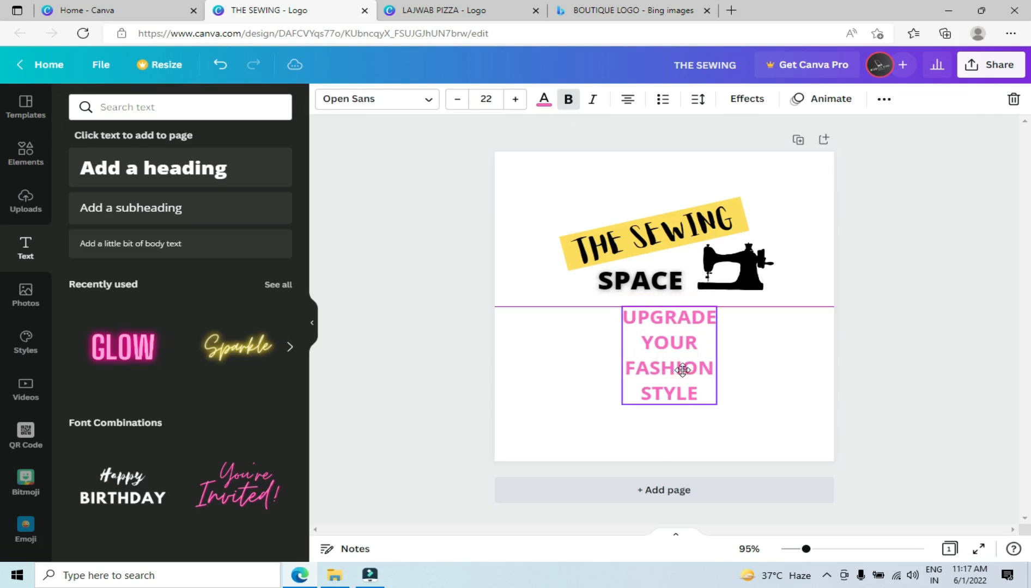
Step: Try the Allura, Agrandir Grand and Alegreya Sans fonts on the pink tagline and set it to AdBhashitha
{"action": "left_click", "coordinate": [430, 101]}
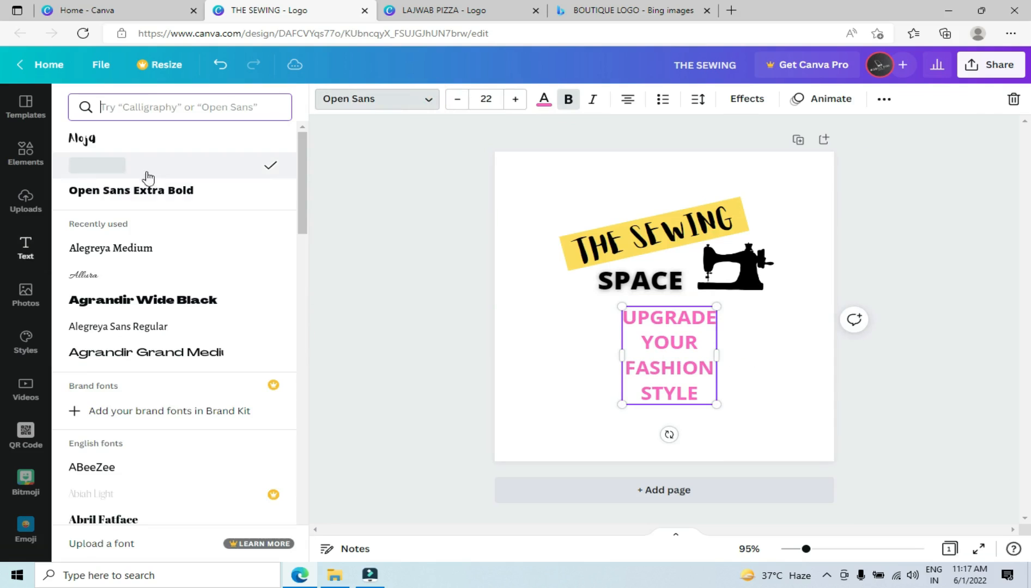
{"action": "left_click", "coordinate": [136, 202]}
{"action": "left_click", "coordinate": [84, 277]}
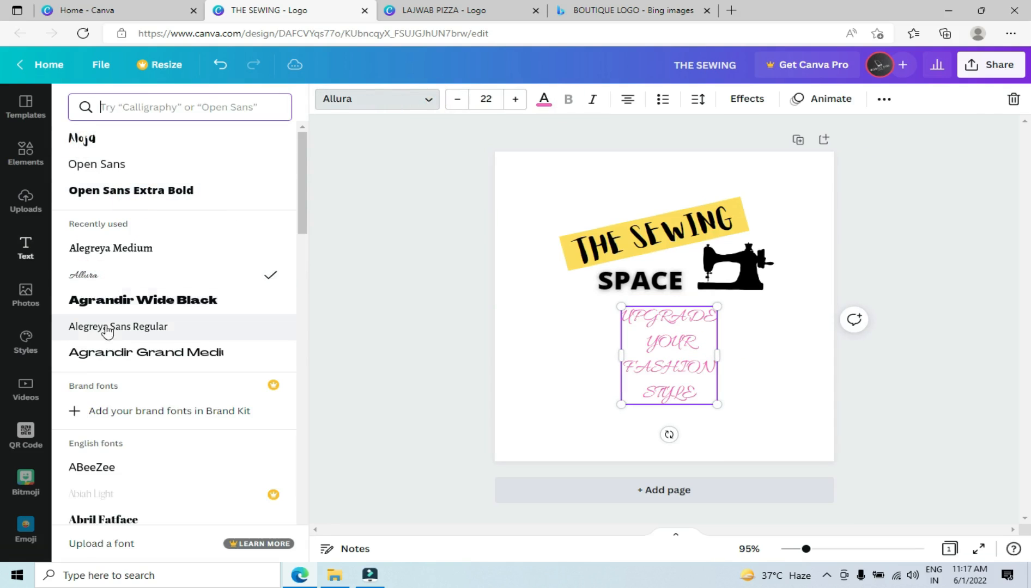
{"action": "left_click", "coordinate": [116, 354]}
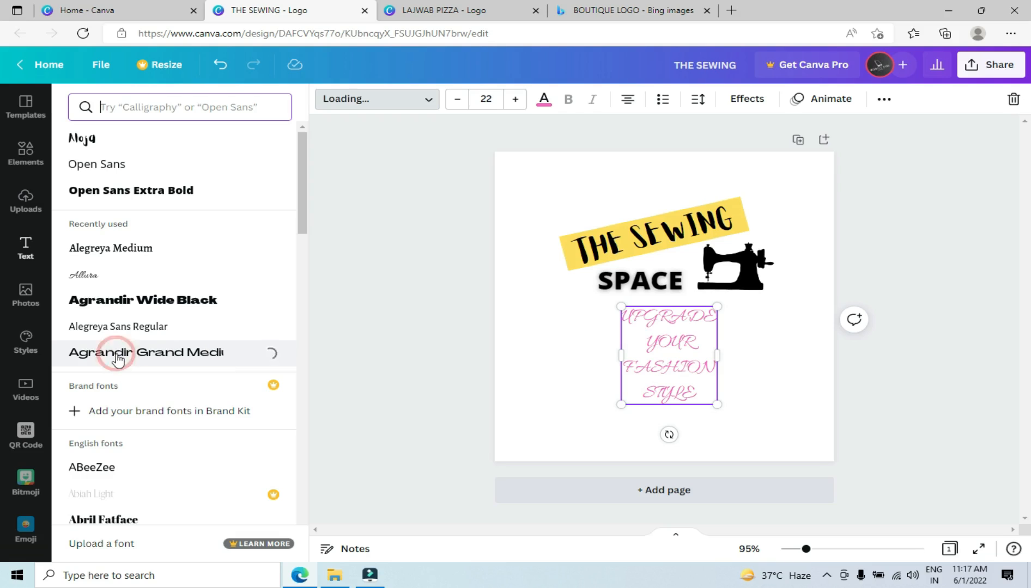
{"action": "left_click", "coordinate": [99, 327]}
{"action": "scroll", "coordinate": [154, 417], "scroll_direction": "down", "scroll_amount": 3}
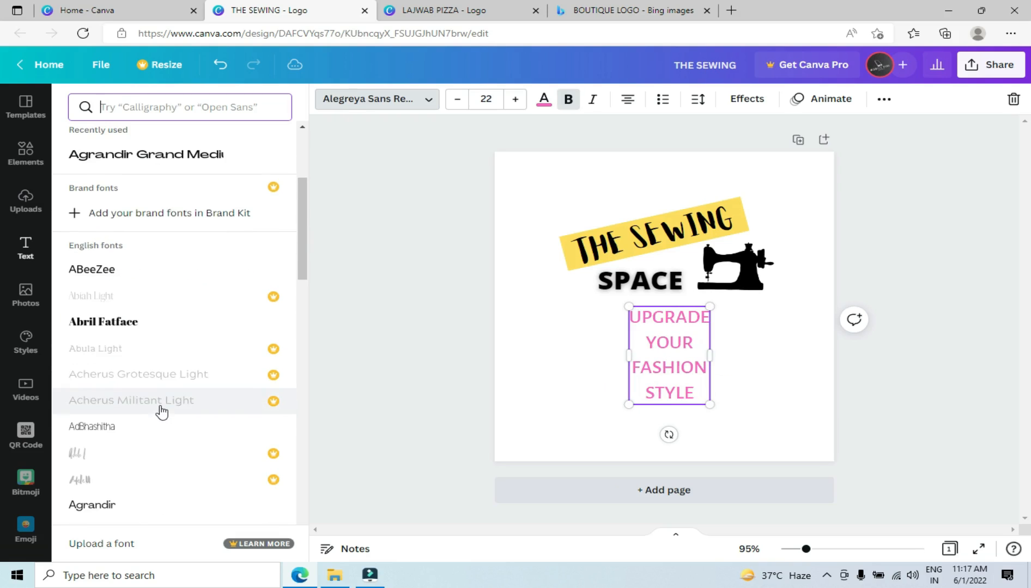
{"action": "scroll", "coordinate": [161, 413], "scroll_direction": "down", "scroll_amount": 2}
{"action": "left_click", "coordinate": [115, 358]}
{"action": "scroll", "coordinate": [209, 405], "scroll_direction": "down", "scroll_amount": 3}
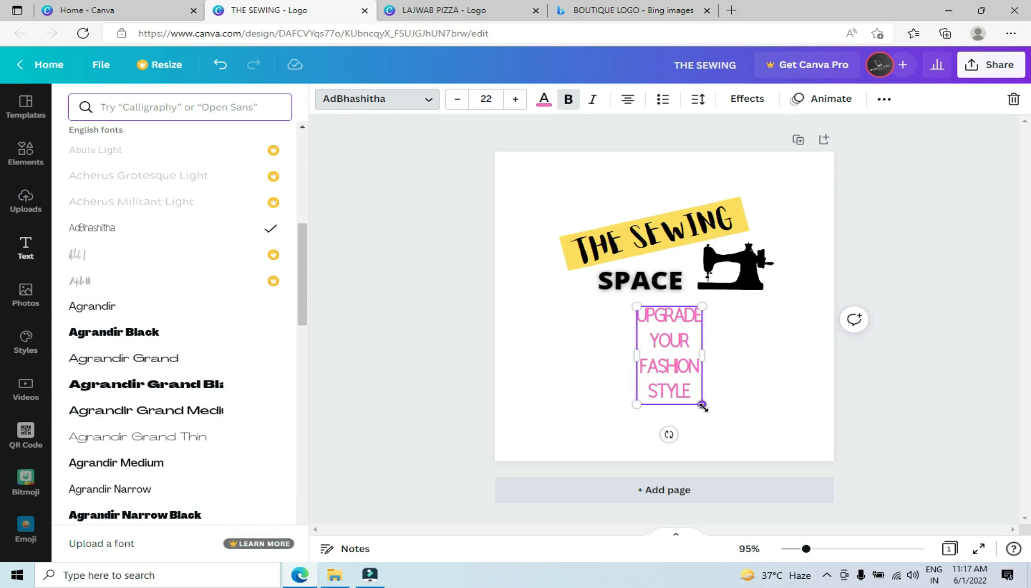
Step: Enlarge the pink tagline to about size 29.3 and move it up and left, directly beneath "SPACE"
{"action": "left_click_drag", "start_coordinate": [703, 407], "coordinate": [724, 438]}
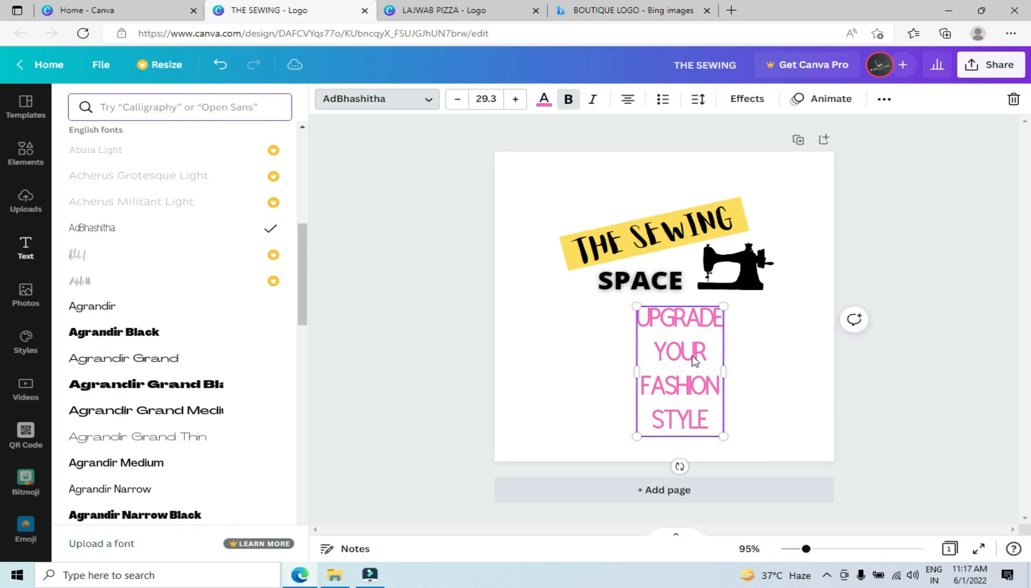
{"action": "left_click_drag", "start_coordinate": [676, 348], "coordinate": [665, 352]}
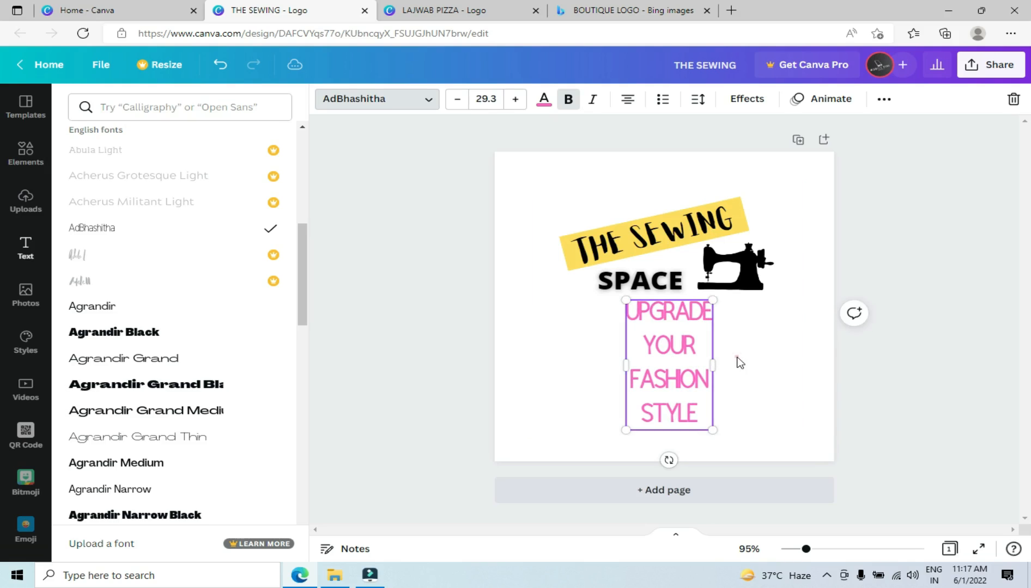
{"action": "left_click", "coordinate": [736, 359]}
{"action": "left_click", "coordinate": [895, 334]}
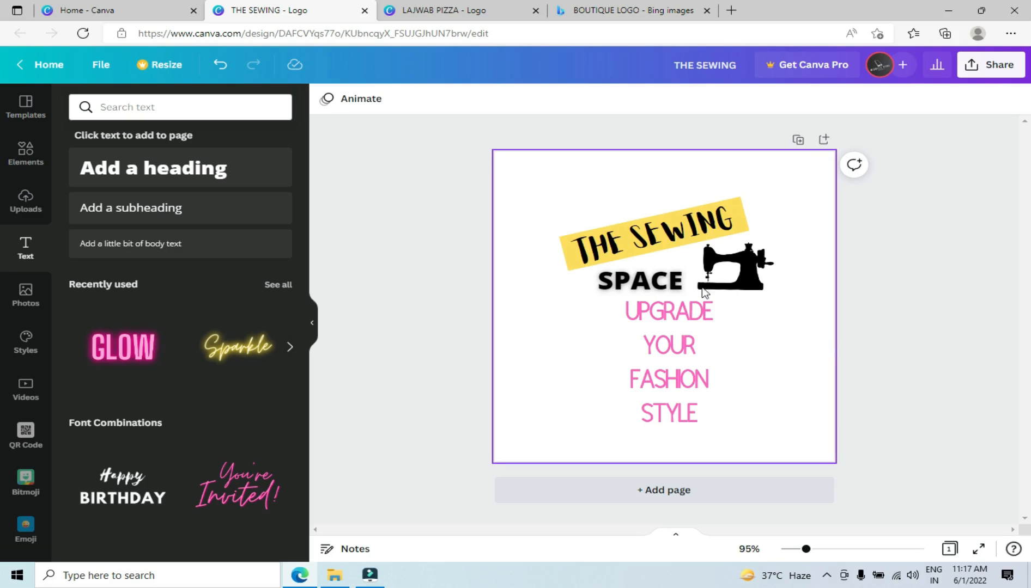
Step: Move the yellow bar and the "THE SEWING" heading up near the page's upper edge, with the heading on the bar
{"action": "left_click_drag", "start_coordinate": [670, 242], "coordinate": [781, 259]}
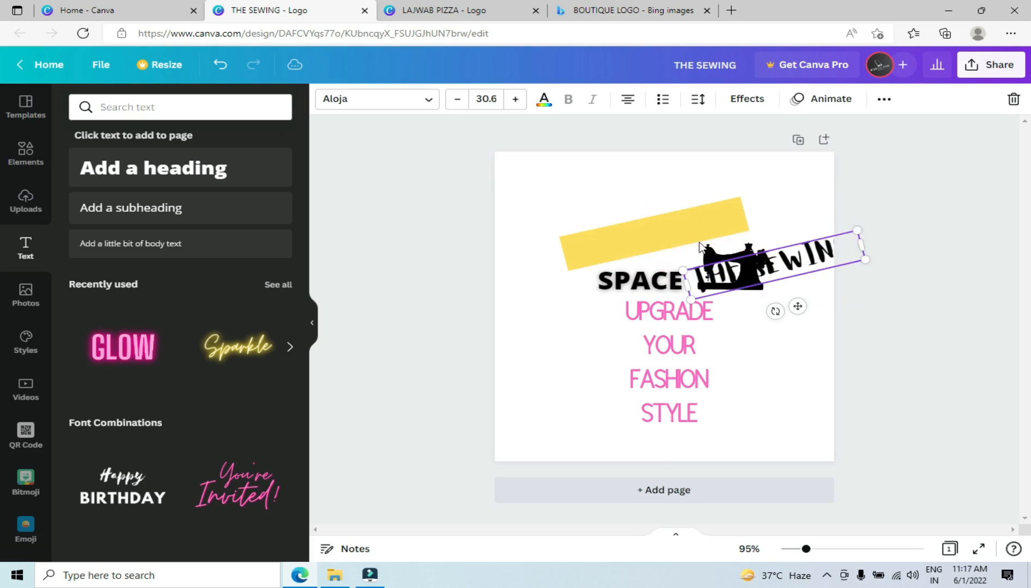
{"action": "left_click", "coordinate": [648, 231]}
{"action": "left_click_drag", "start_coordinate": [646, 229], "coordinate": [635, 211]}
{"action": "left_click_drag", "start_coordinate": [771, 263], "coordinate": [648, 200]}
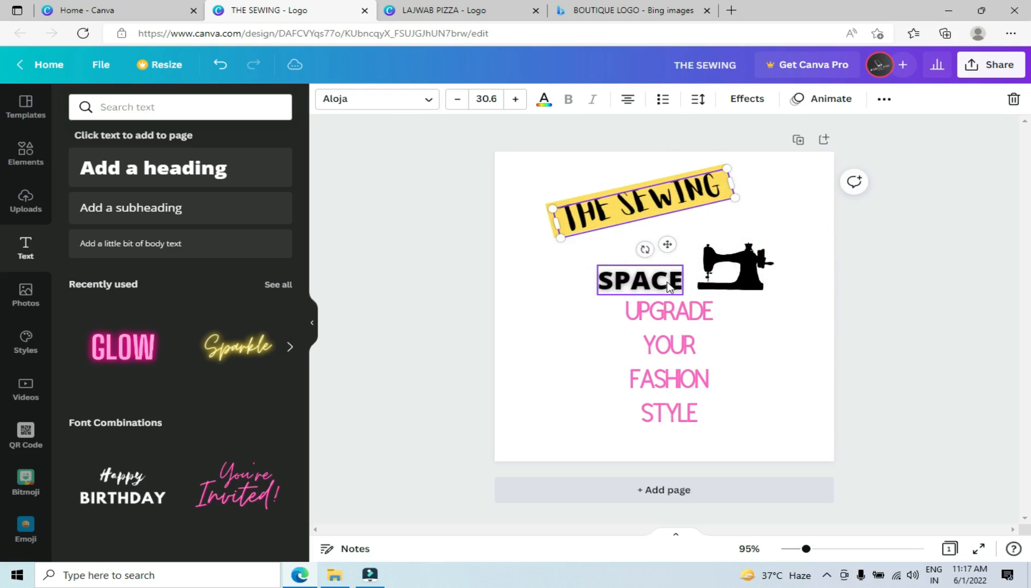
{"action": "left_click", "coordinate": [782, 353]}
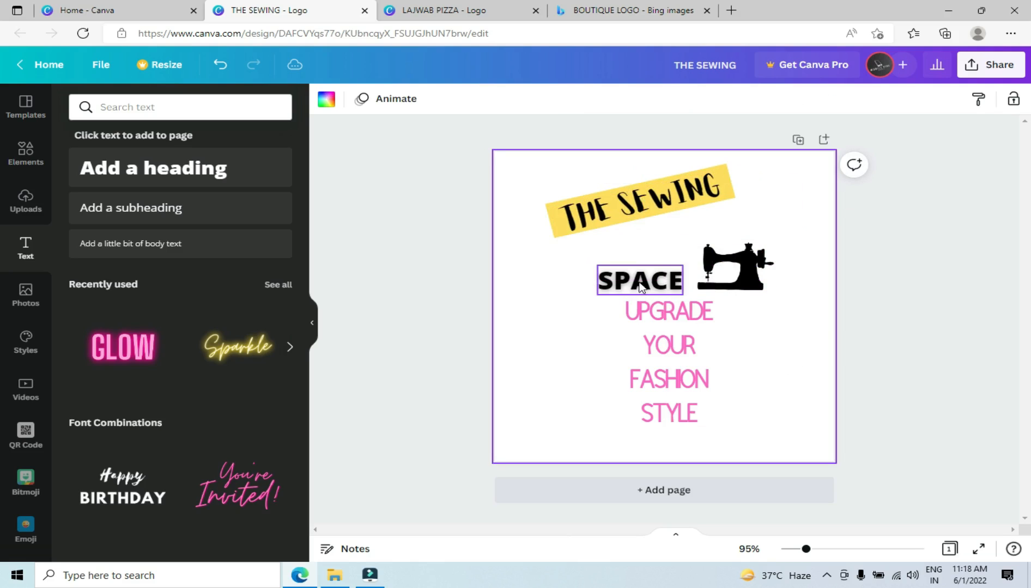
Step: Move "SPACE" and the sewing machine up beneath the yellow bar, and tilt the machine slightly counterclockwise
{"action": "left_click_drag", "start_coordinate": [637, 283], "coordinate": [620, 249]}
{"action": "left_click_drag", "start_coordinate": [740, 276], "coordinate": [728, 238]}
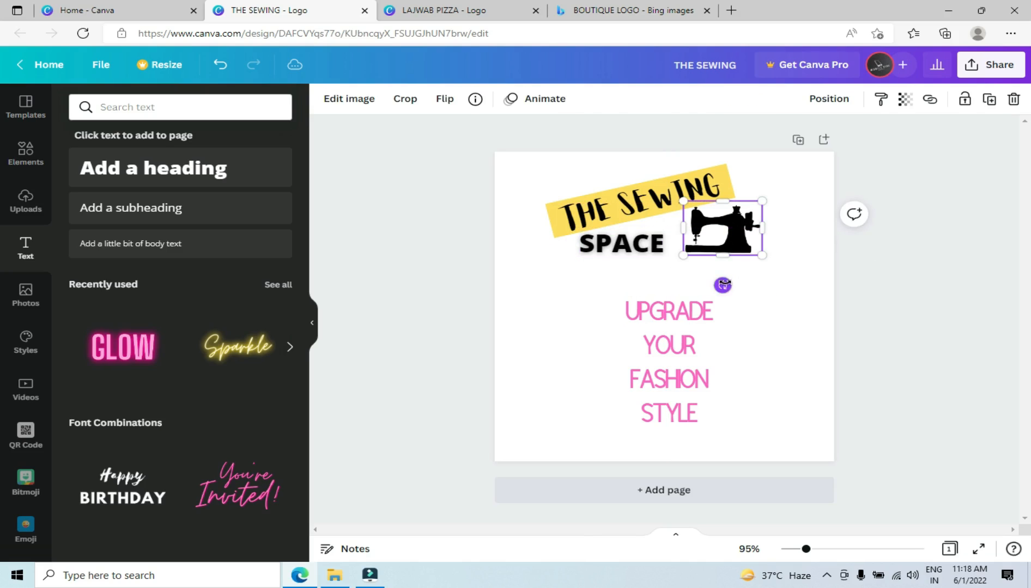
{"action": "mouse_move", "coordinate": [724, 282]}
{"action": "left_mouse_down"}
{"action": "mouse_move", "coordinate": [735, 285]}
{"action": "mouse_move", "coordinate": [719, 296]}
{"action": "mouse_move", "coordinate": [731, 295]}
{"action": "mouse_move", "coordinate": [727, 302]}
{"action": "left_mouse_up"}
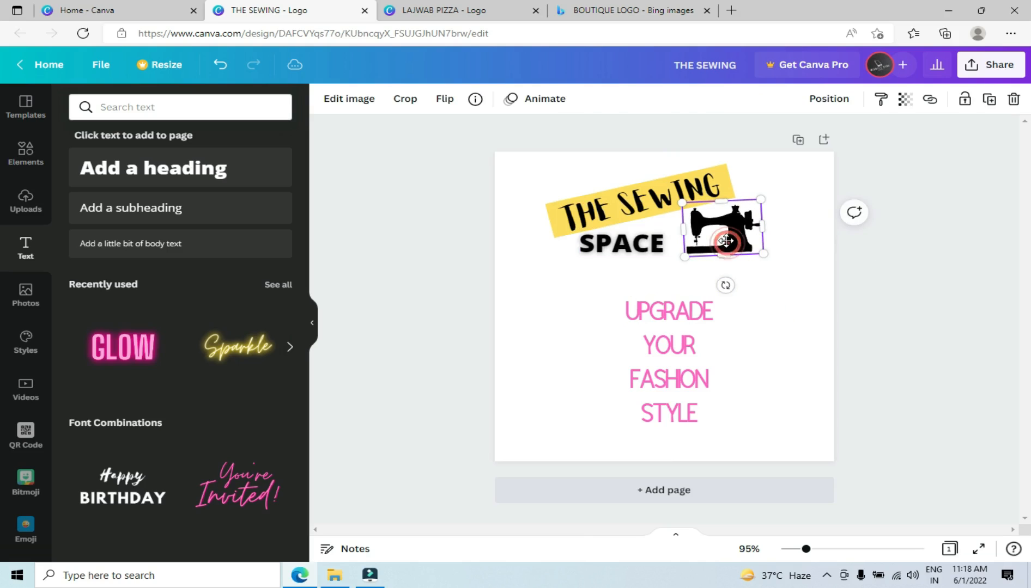
{"action": "left_click_drag", "start_coordinate": [729, 248], "coordinate": [727, 243]}
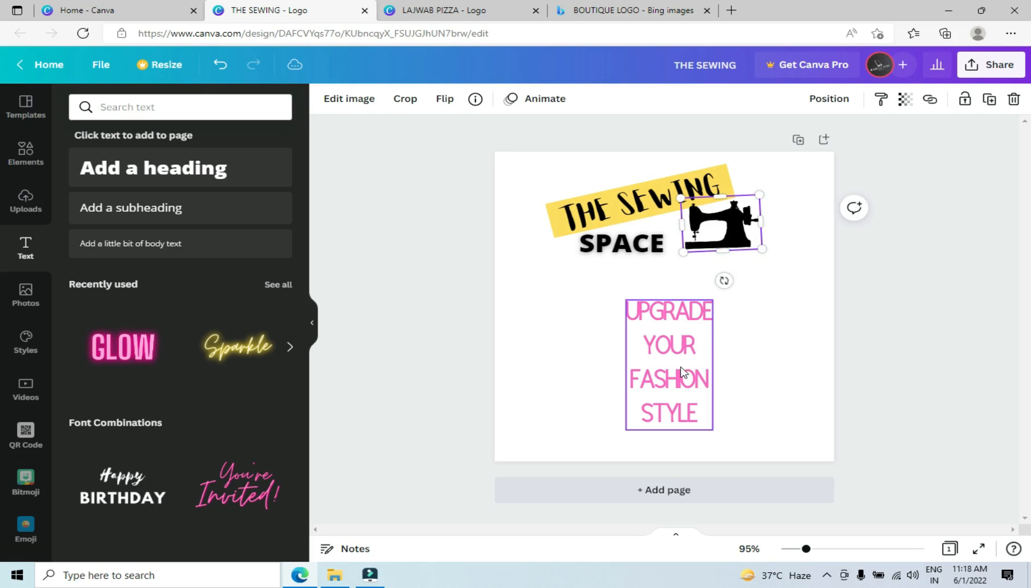
Step: Move the pink tagline up beneath "SPACE" and the sewing machine, and enlarge it to about size 33.7
{"action": "left_click_drag", "start_coordinate": [680, 373], "coordinate": [678, 339]}
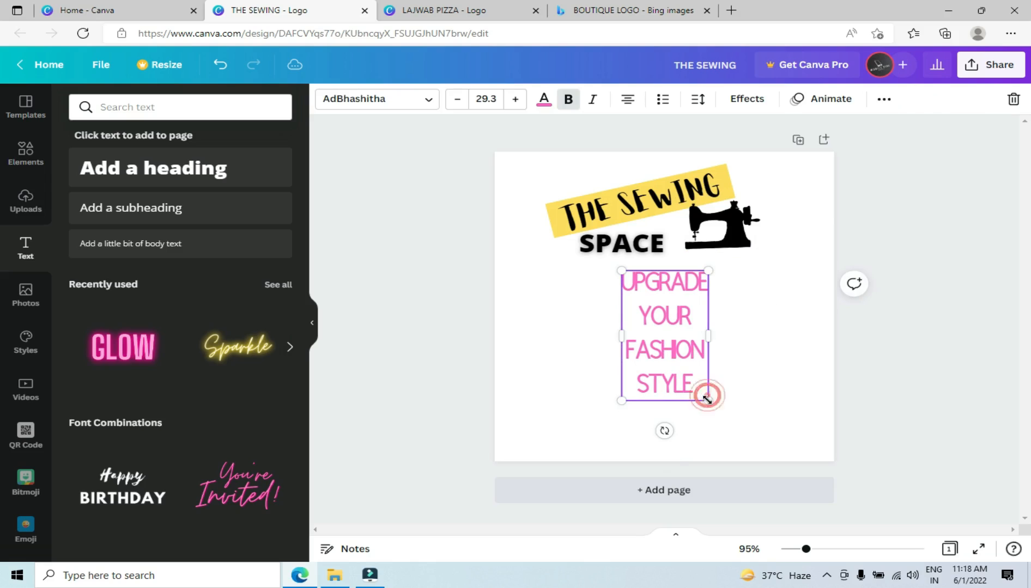
{"action": "left_click_drag", "start_coordinate": [708, 402], "coordinate": [723, 420]}
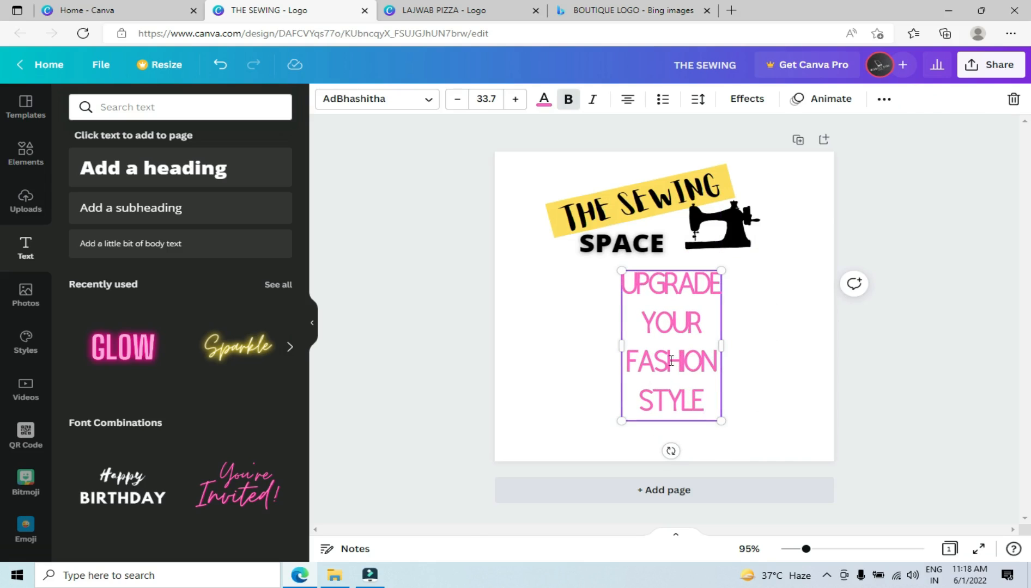
{"action": "left_click", "coordinate": [758, 366]}
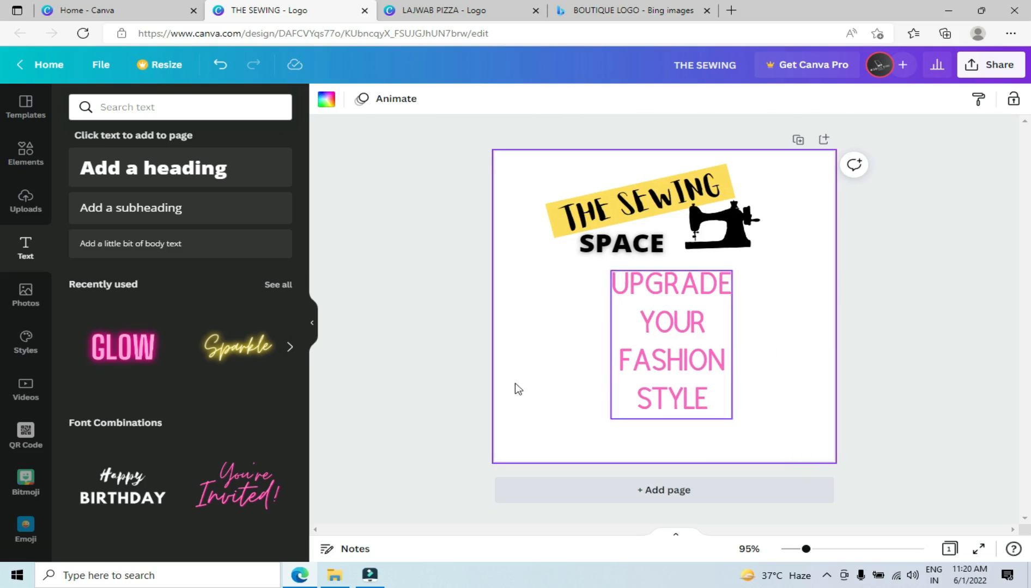
Step: Search the graphics elements for "30" and add the orange "30% OFF" graphic to the page
{"action": "left_click", "coordinate": [23, 158]}
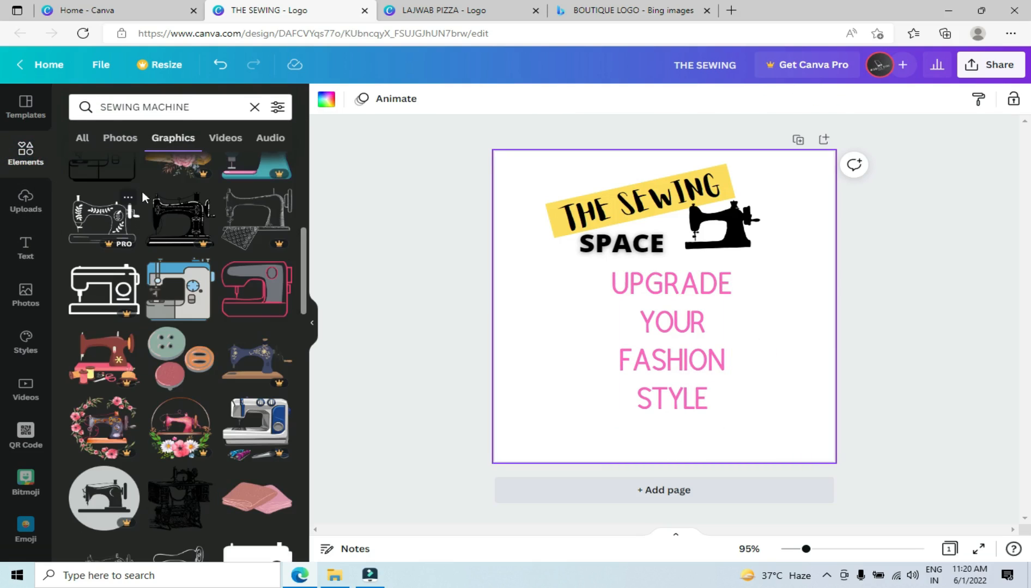
{"action": "left_click_drag", "start_coordinate": [191, 108], "coordinate": [9, 111]}
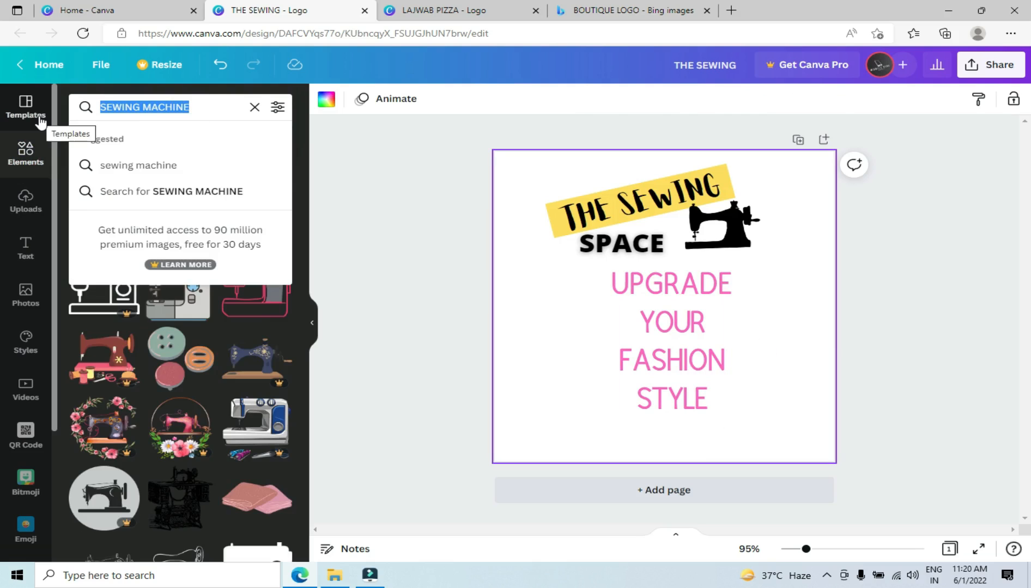
{"action": "type", "text": "30"}
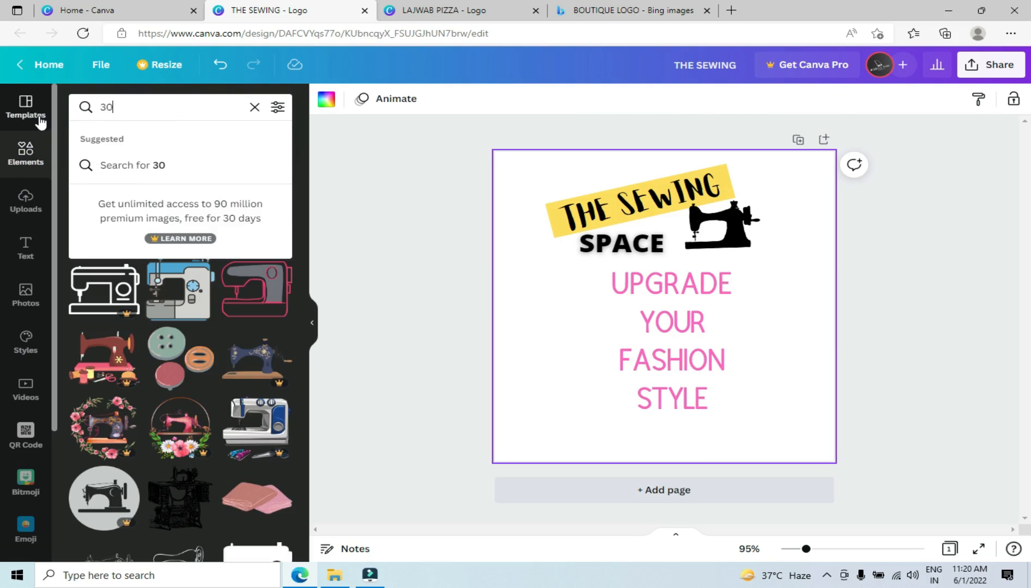
{"action": "key", "text": "Return"}
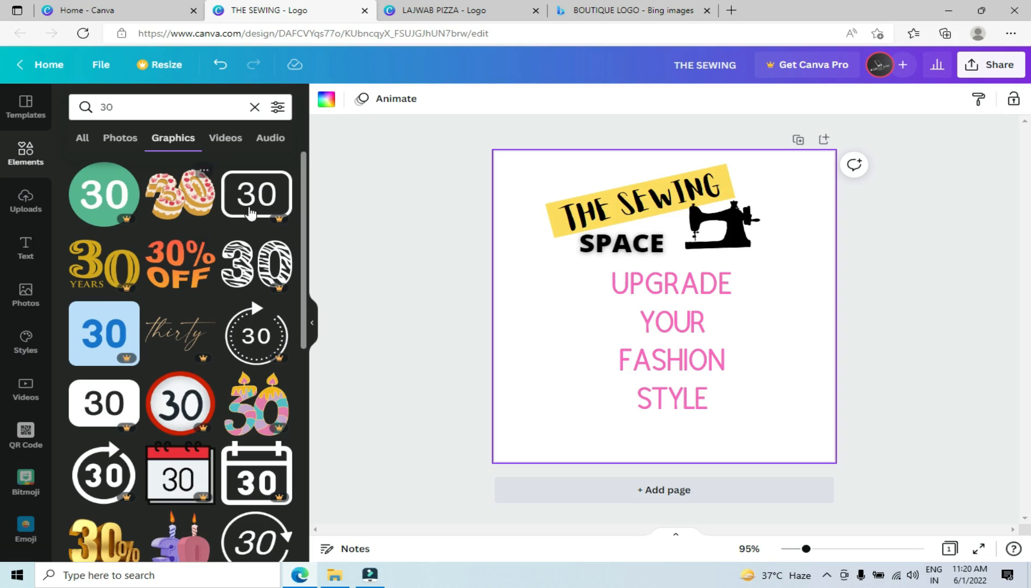
{"action": "left_click", "coordinate": [184, 277]}
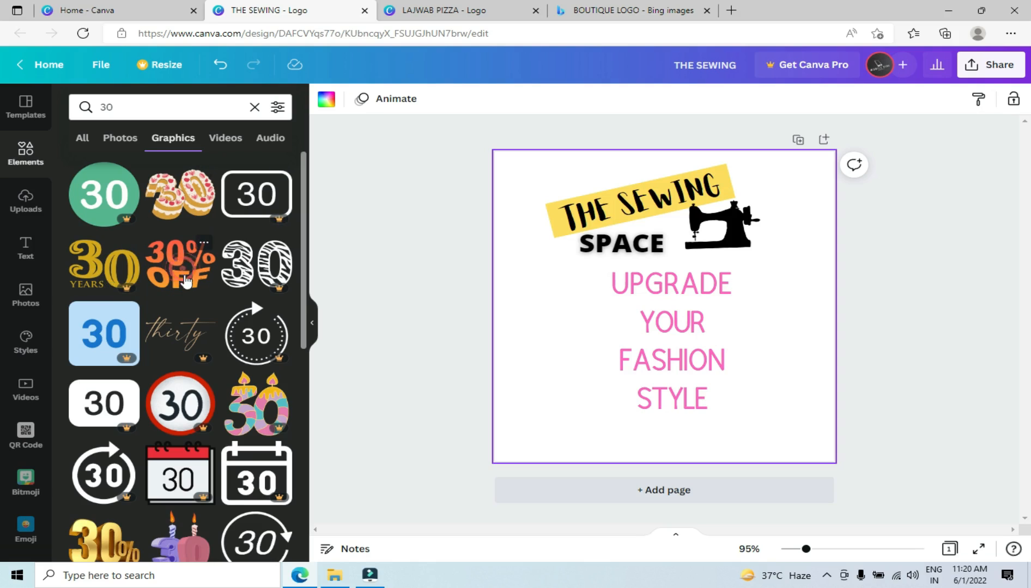
Step: Shrink the "30% OFF" graphic into the page's lower-left corner and change its orange-red colour to red
{"action": "left_click_drag", "start_coordinate": [655, 336], "coordinate": [592, 420]}
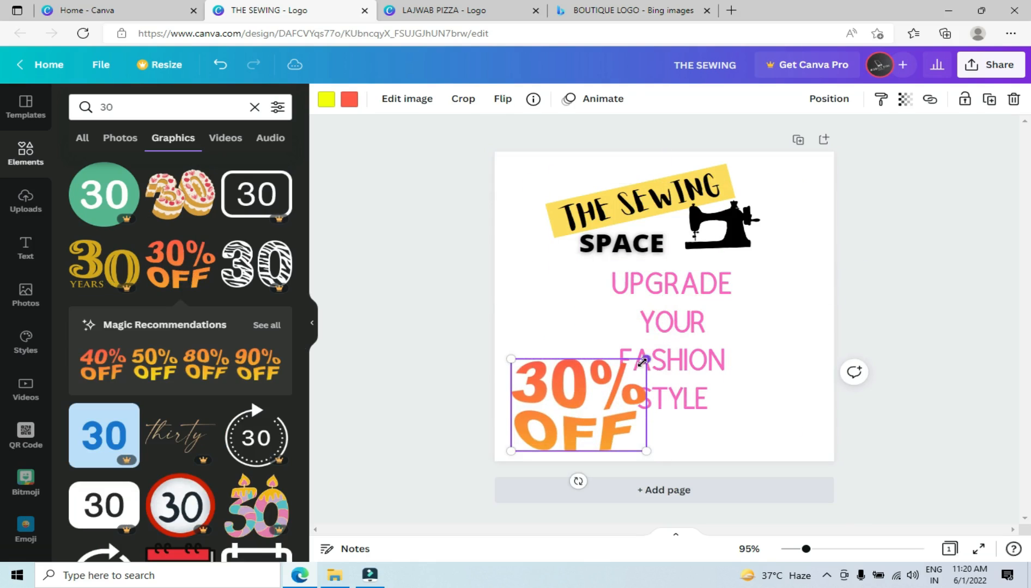
{"action": "left_click_drag", "start_coordinate": [646, 360], "coordinate": [593, 409]}
{"action": "left_click_drag", "start_coordinate": [561, 440], "coordinate": [561, 435]}
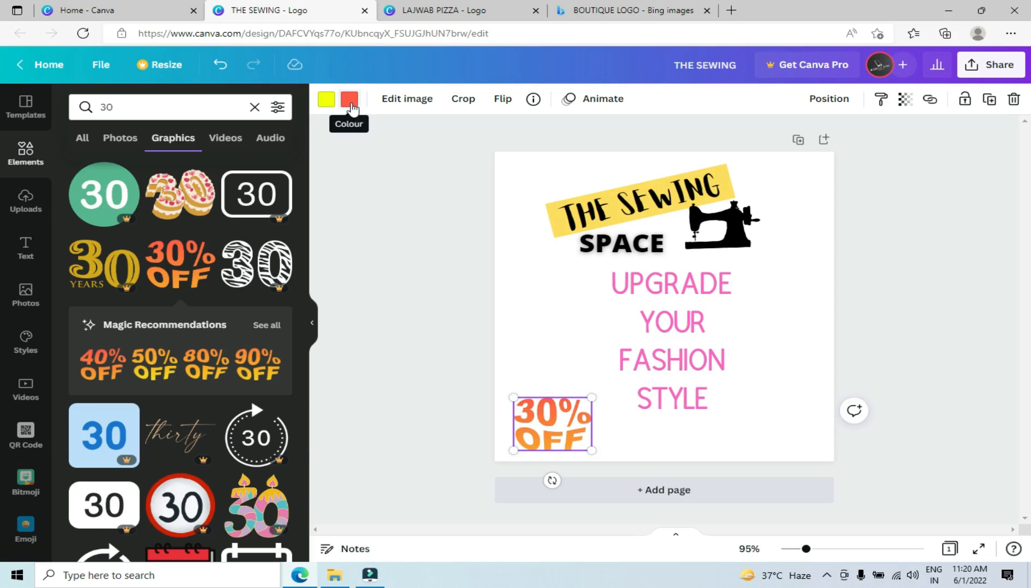
{"action": "left_click", "coordinate": [350, 104]}
{"action": "left_click", "coordinate": [84, 425]}
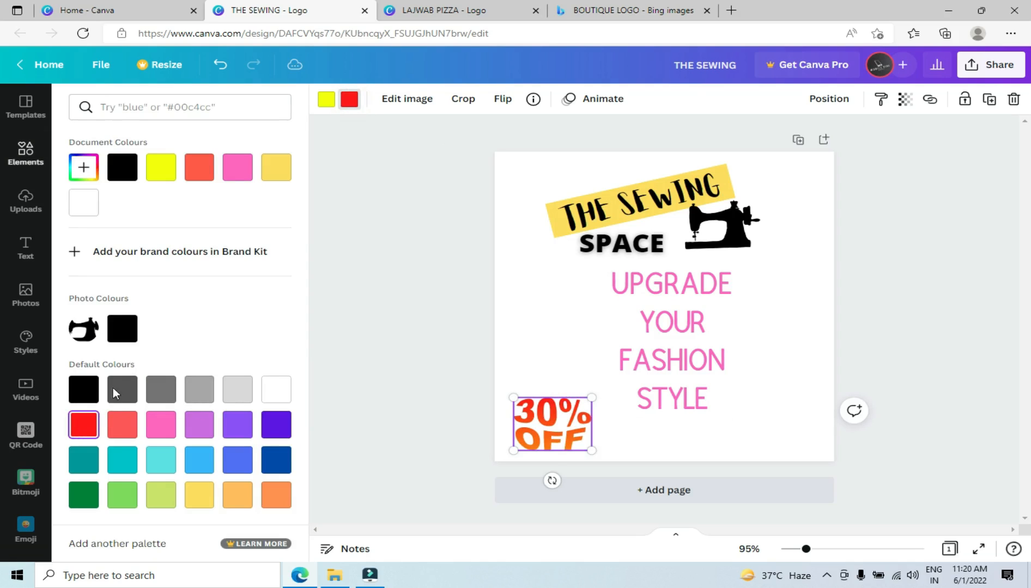
Step: Try pink in place of the yellow gradient colour of the "30% OFF" graphic, and restore the yellow
{"action": "left_click", "coordinate": [329, 99]}
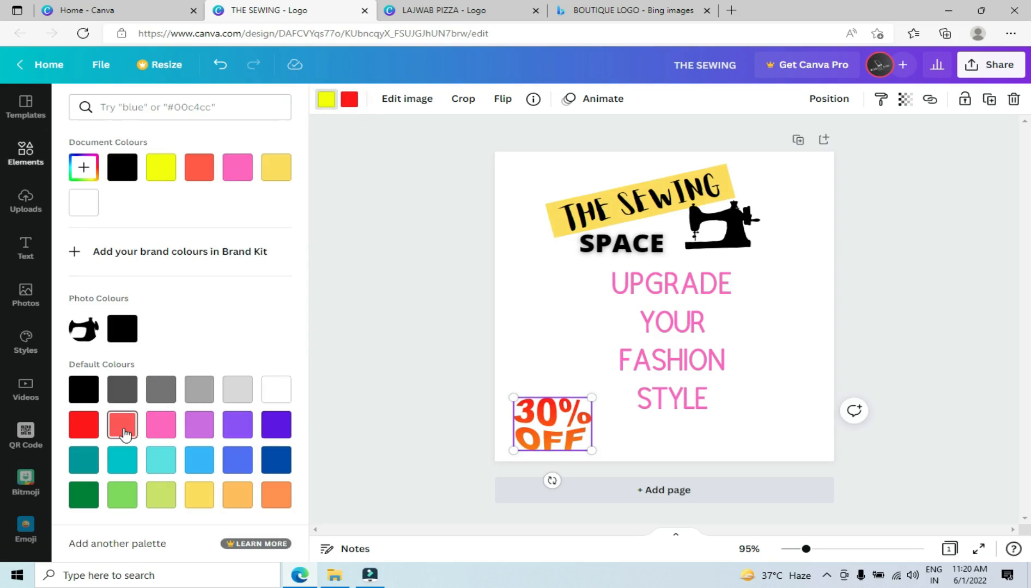
{"action": "left_click", "coordinate": [154, 434]}
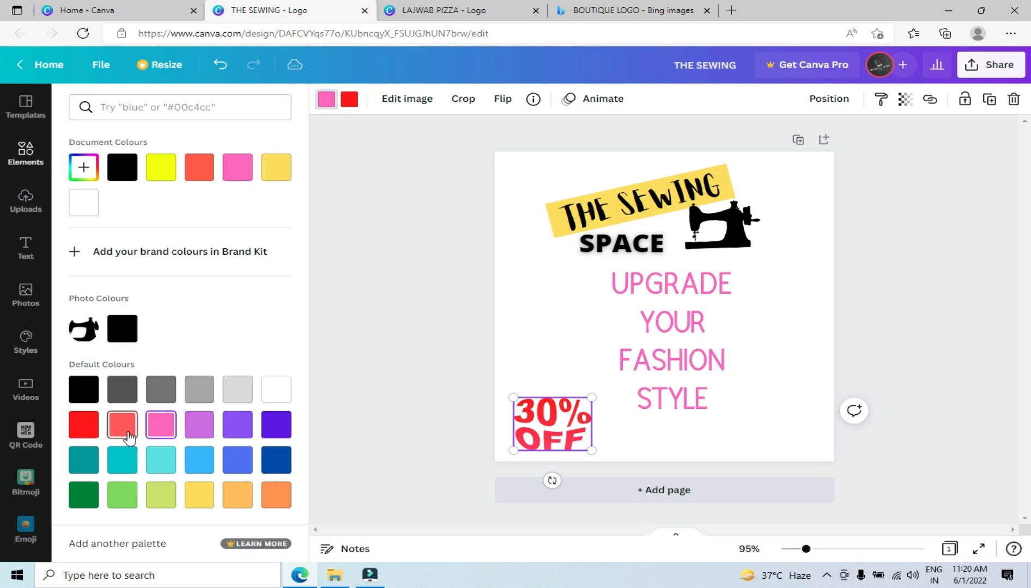
{"action": "left_click", "coordinate": [128, 436]}
{"action": "left_click", "coordinate": [240, 172]}
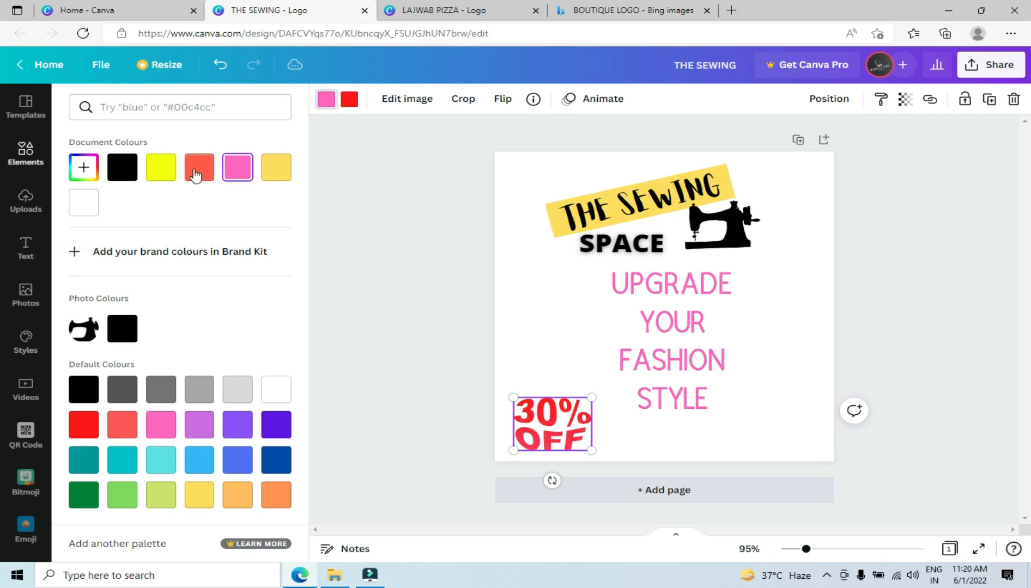
{"action": "left_click", "coordinate": [155, 175]}
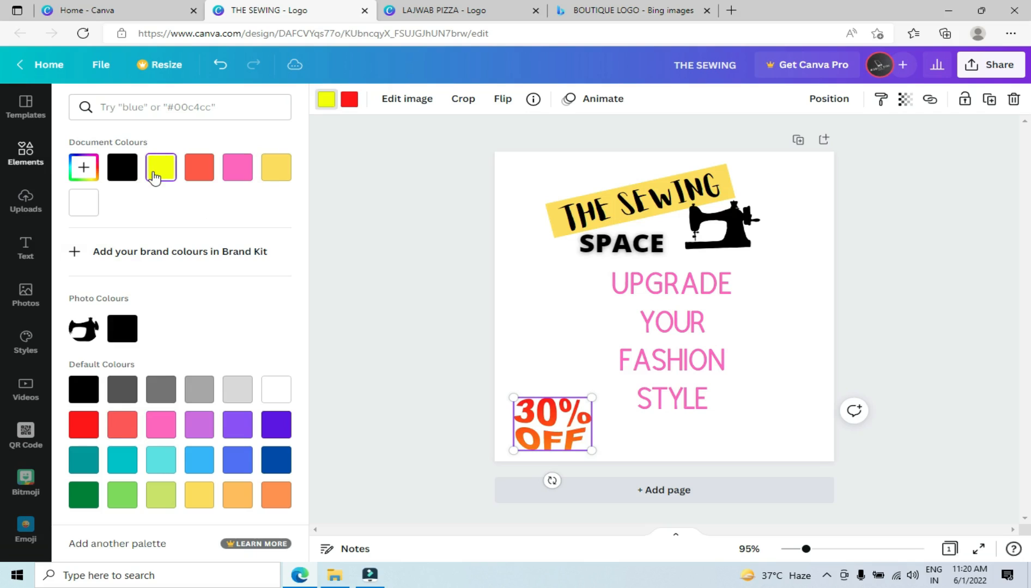
{"action": "left_click", "coordinate": [638, 446]}
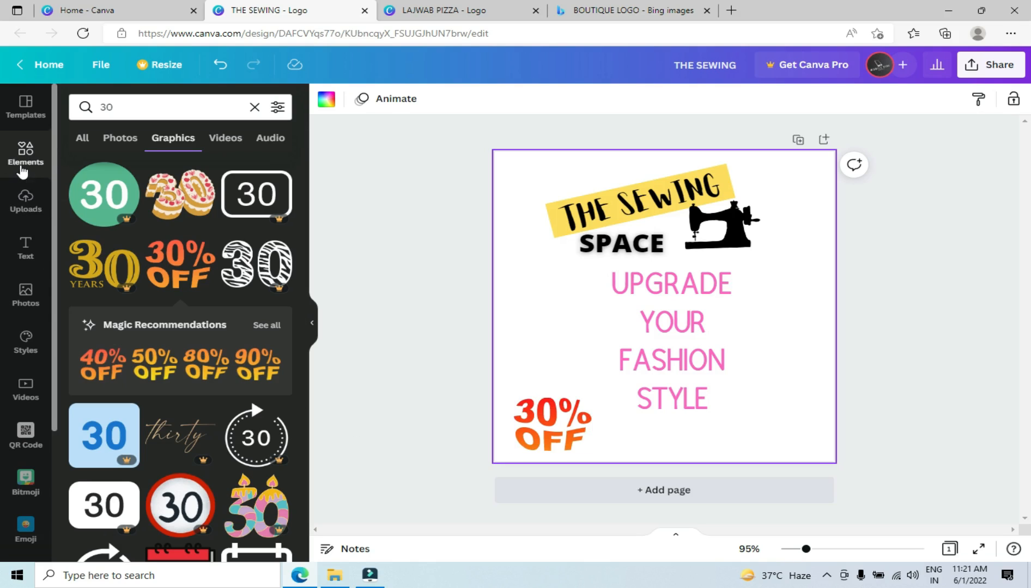
Step: Add a subheading reading "FOR TODAY ONLY" to the page
{"action": "left_click", "coordinate": [23, 256]}
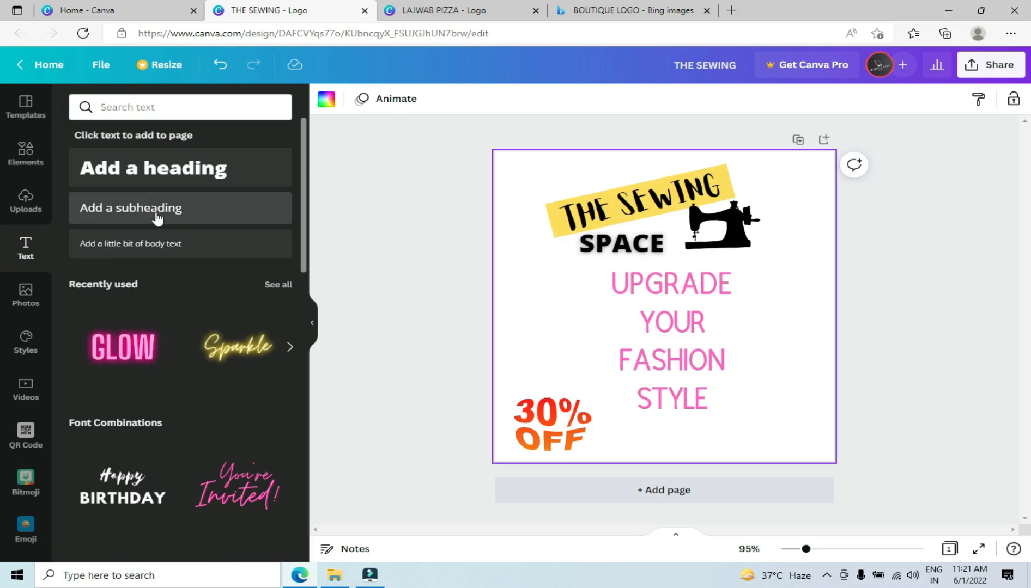
{"action": "left_click", "coordinate": [157, 217]}
{"action": "type", "text": "FOR"}
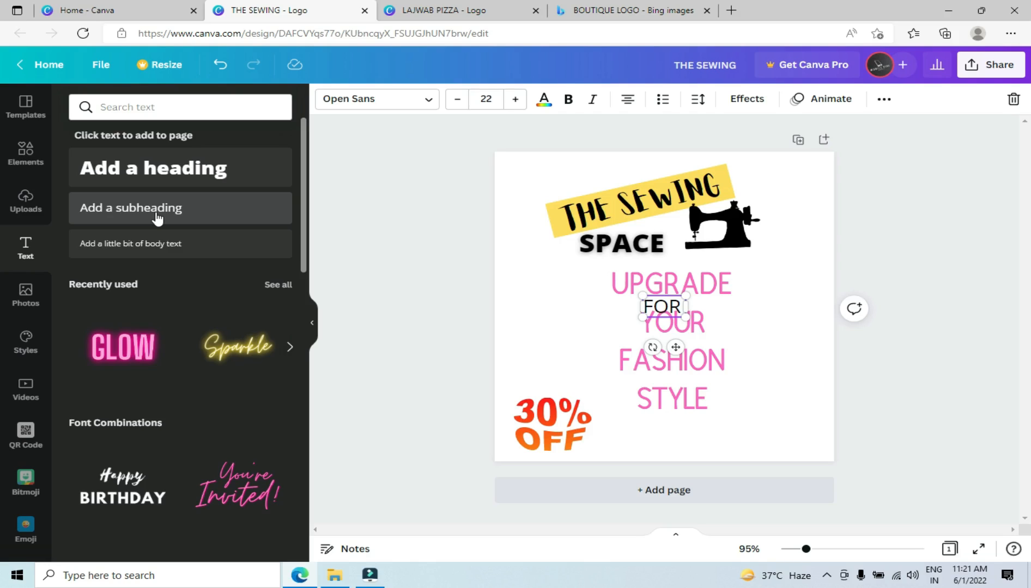
{"action": "type", "text": "TODAY ONLY"}
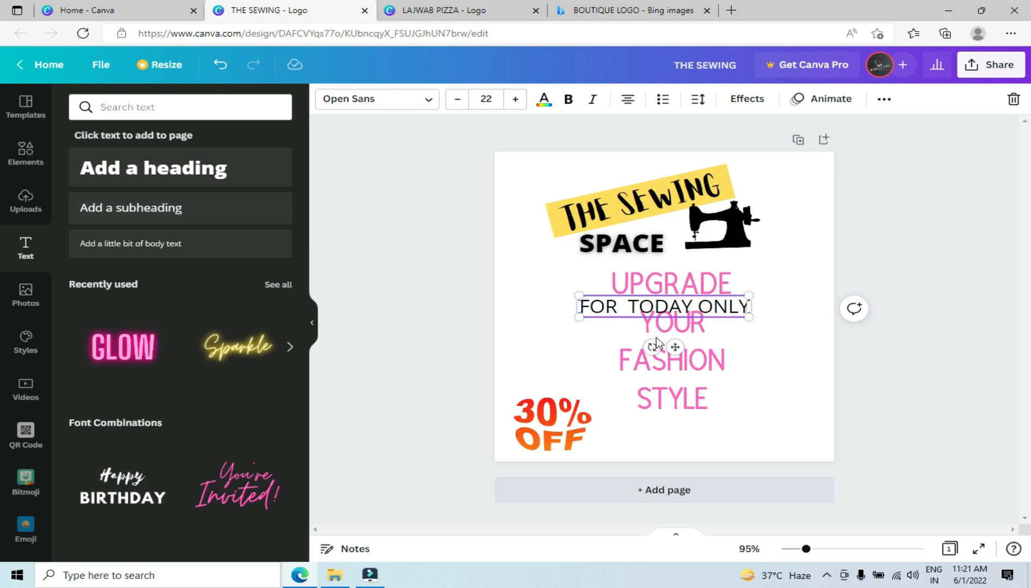
{"action": "left_click", "coordinate": [773, 355]}
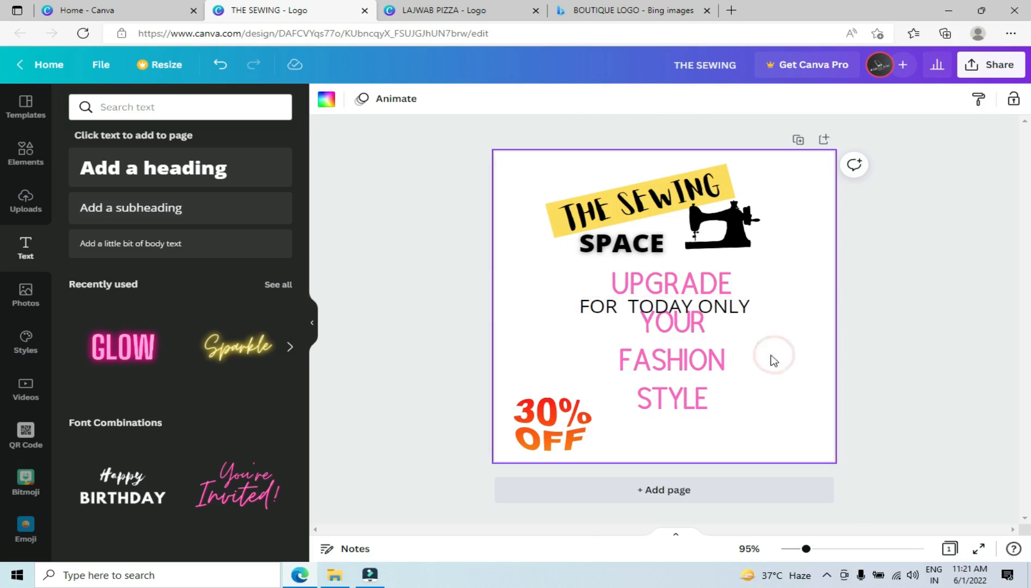
Step: Move the "FOR TODAY ONLY" text down over the lower part of the tagline and make it bold
{"action": "left_click_drag", "start_coordinate": [661, 309], "coordinate": [683, 381]}
{"action": "left_click", "coordinate": [567, 99]}
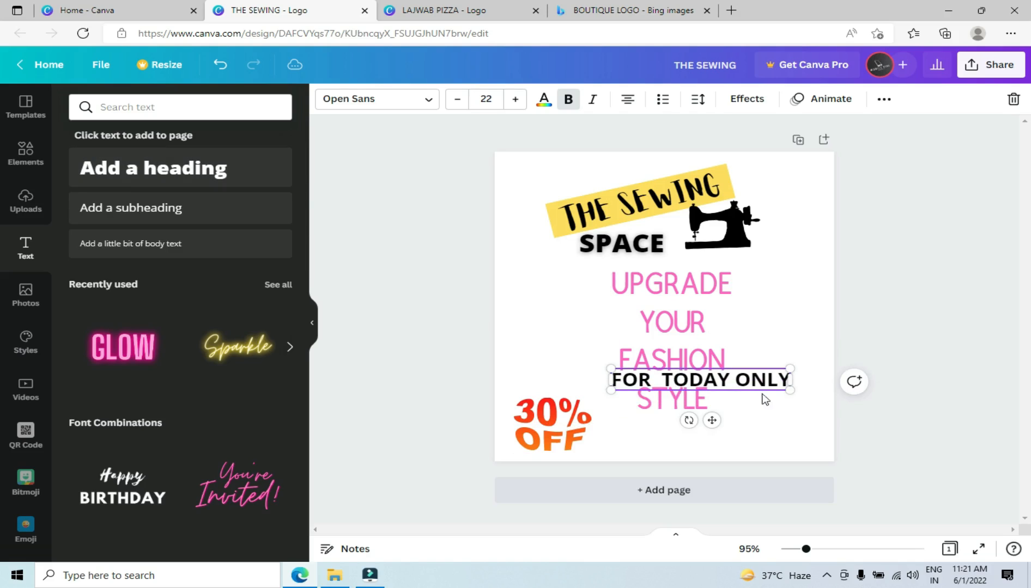
Step: Add the recently used square shape and reshape it into a wide, thin bar beside the "30% OFF" graphic
{"action": "left_click", "coordinate": [21, 167]}
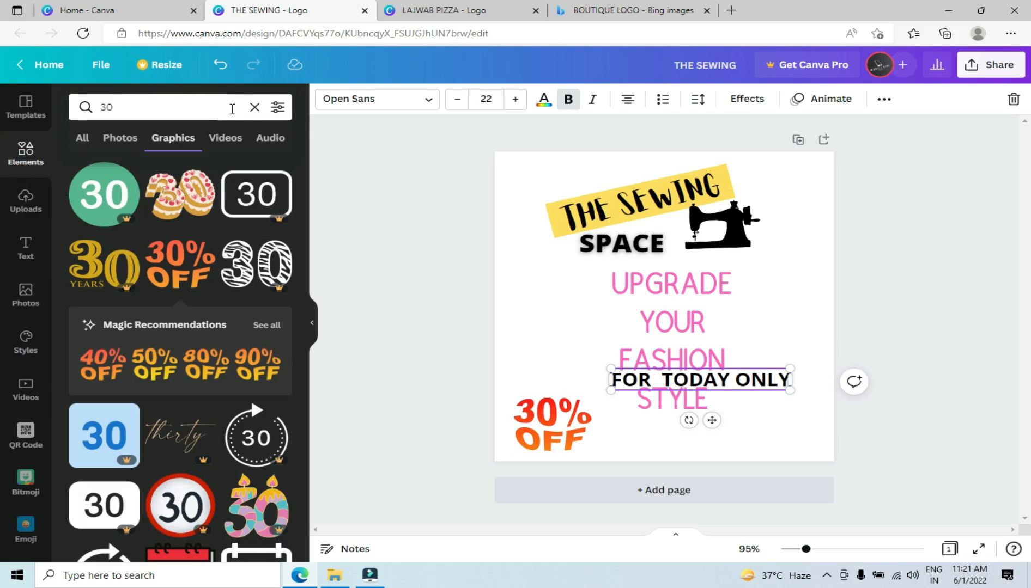
{"action": "left_click", "coordinate": [255, 107]}
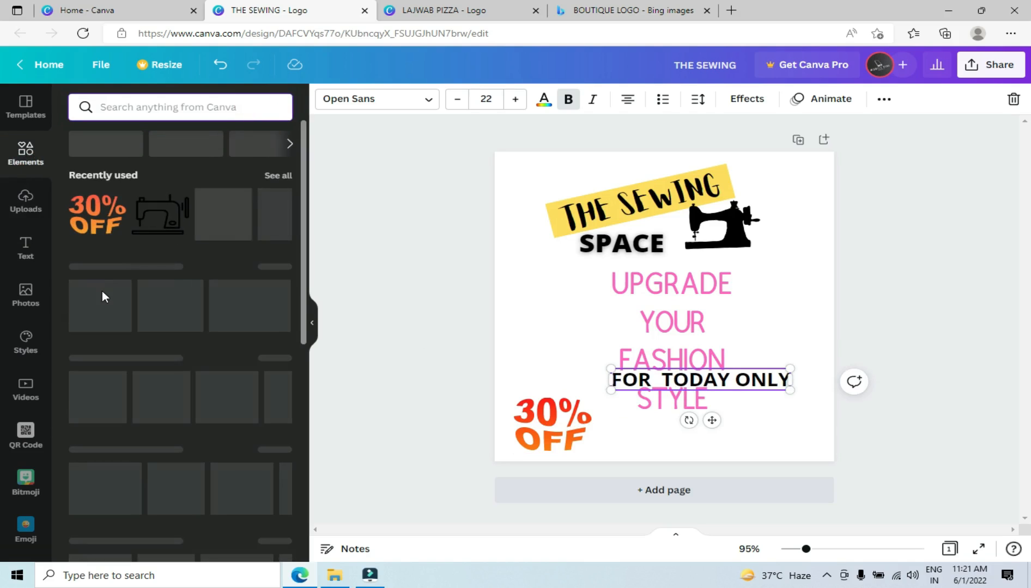
{"action": "left_click", "coordinate": [230, 215]}
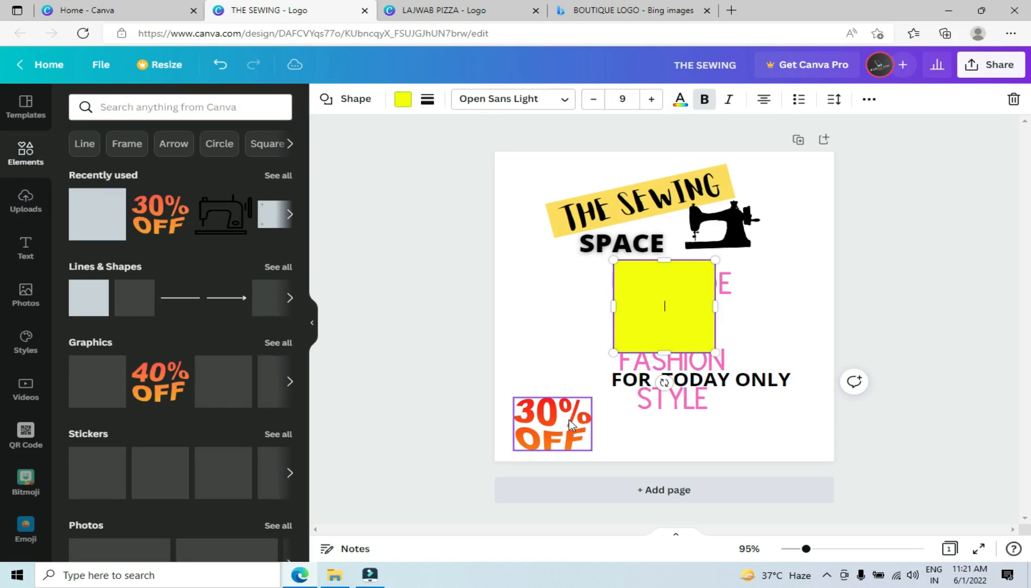
{"action": "left_click_drag", "start_coordinate": [661, 302], "coordinate": [668, 404]}
{"action": "left_click_drag", "start_coordinate": [671, 362], "coordinate": [785, 439]}
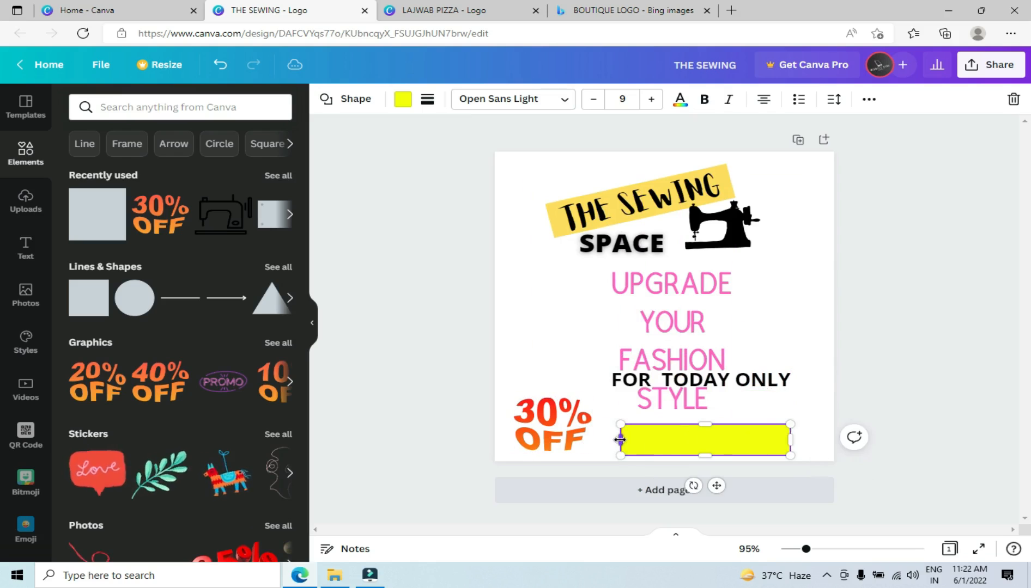
{"action": "left_click_drag", "start_coordinate": [620, 440], "coordinate": [606, 439]}
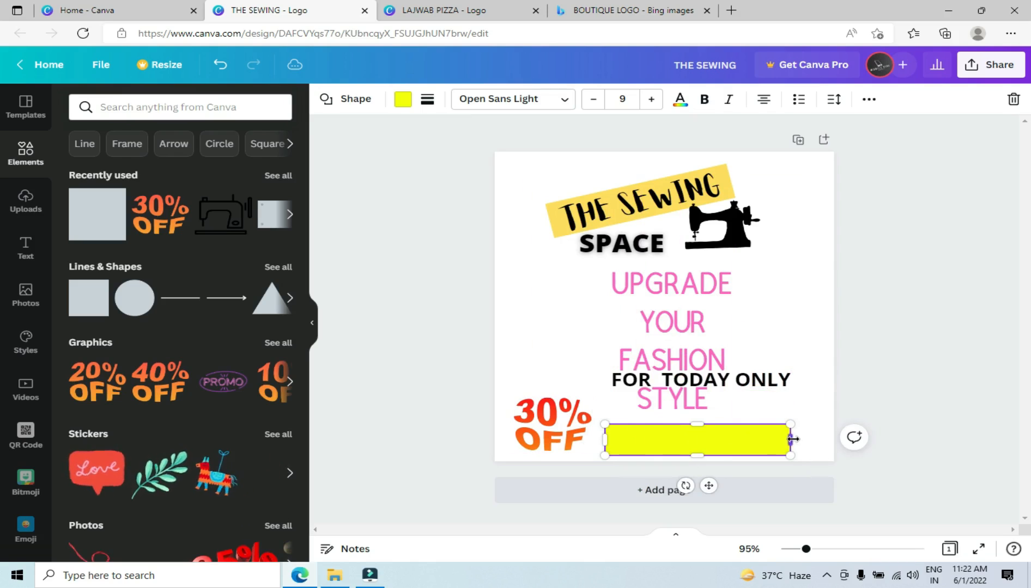
{"action": "left_click_drag", "start_coordinate": [791, 439], "coordinate": [803, 436]}
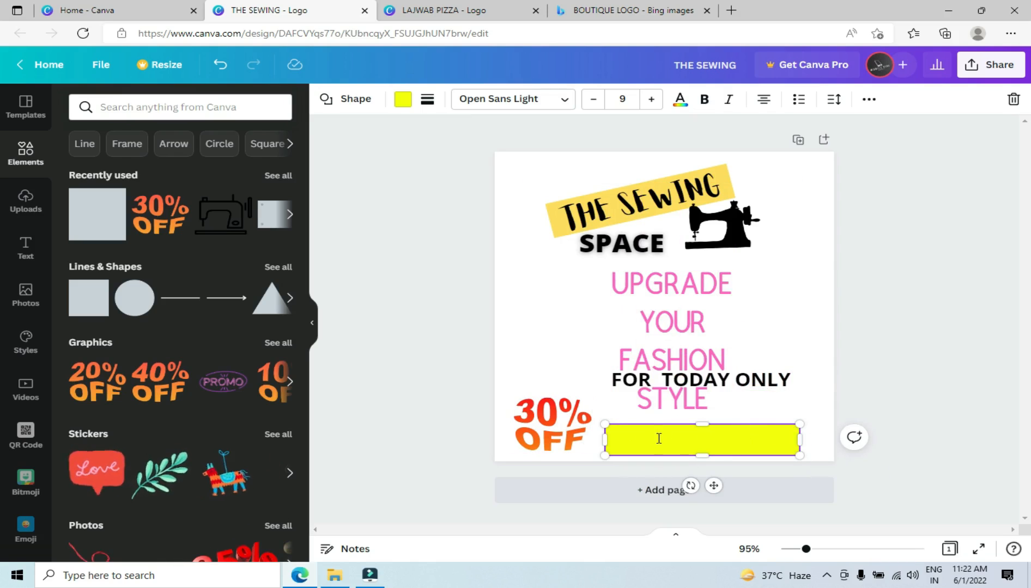
Step: Fill the bar beside the "30% OFF" graphic with the custom dark blue #1A279F
{"action": "left_click", "coordinate": [403, 100]}
{"action": "left_click", "coordinate": [276, 459]}
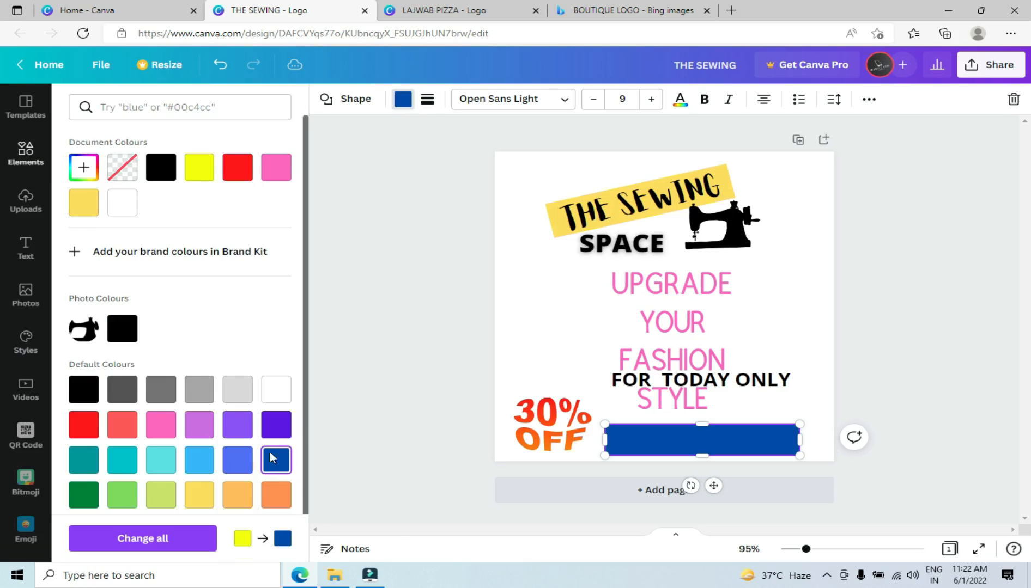
{"action": "left_click", "coordinate": [81, 170]}
{"action": "left_click_drag", "start_coordinate": [267, 223], "coordinate": [240, 224]}
{"action": "left_click_drag", "start_coordinate": [194, 279], "coordinate": [205, 287]}
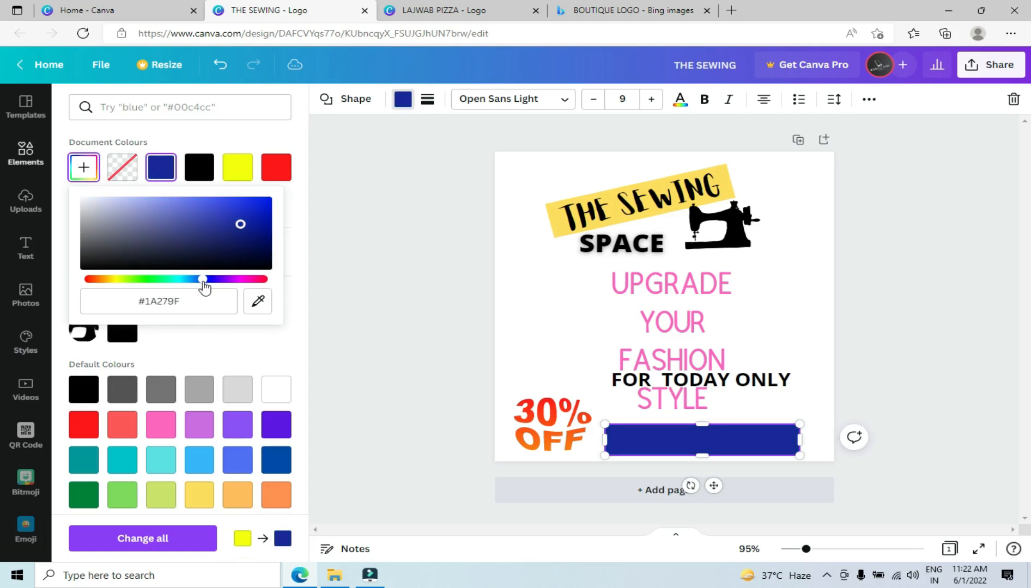
Step: Place the "FOR TODAY ONLY" text on the dark blue bar and colour it white
{"action": "left_click", "coordinate": [692, 379]}
{"action": "left_click_drag", "start_coordinate": [692, 380], "coordinate": [698, 438]}
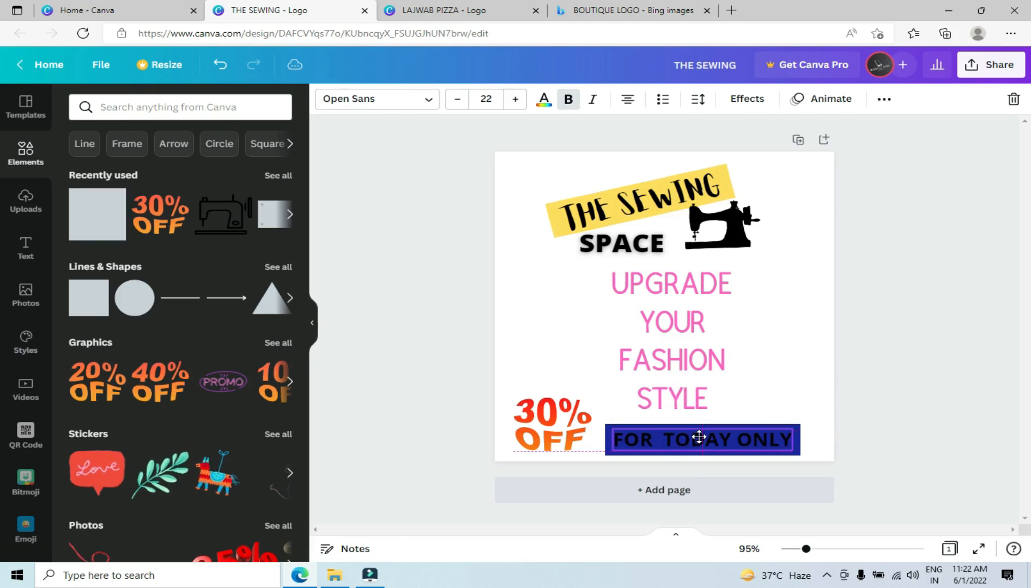
{"action": "left_click", "coordinate": [544, 98]}
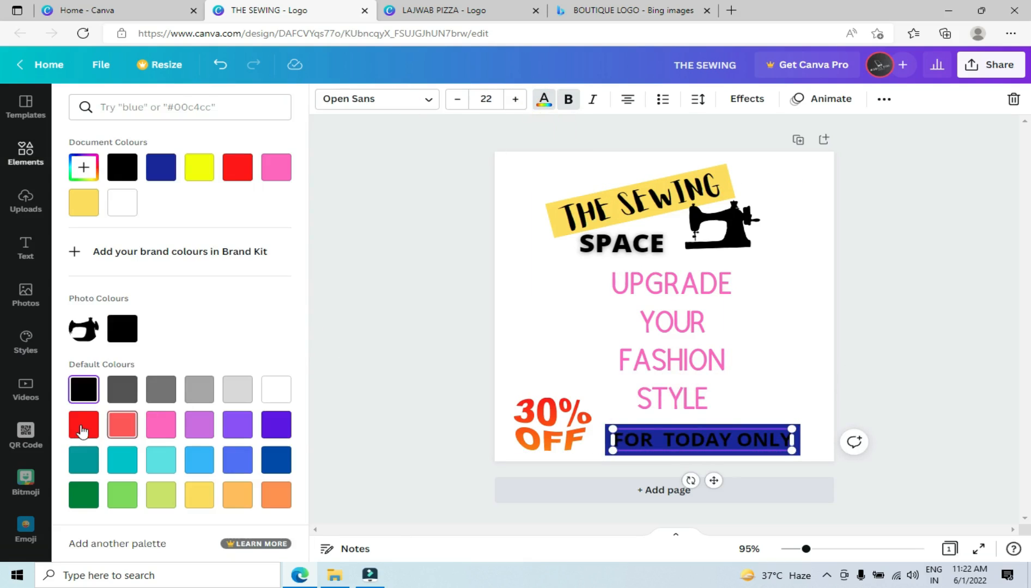
{"action": "left_click", "coordinate": [83, 425]}
{"action": "left_click", "coordinate": [276, 389]}
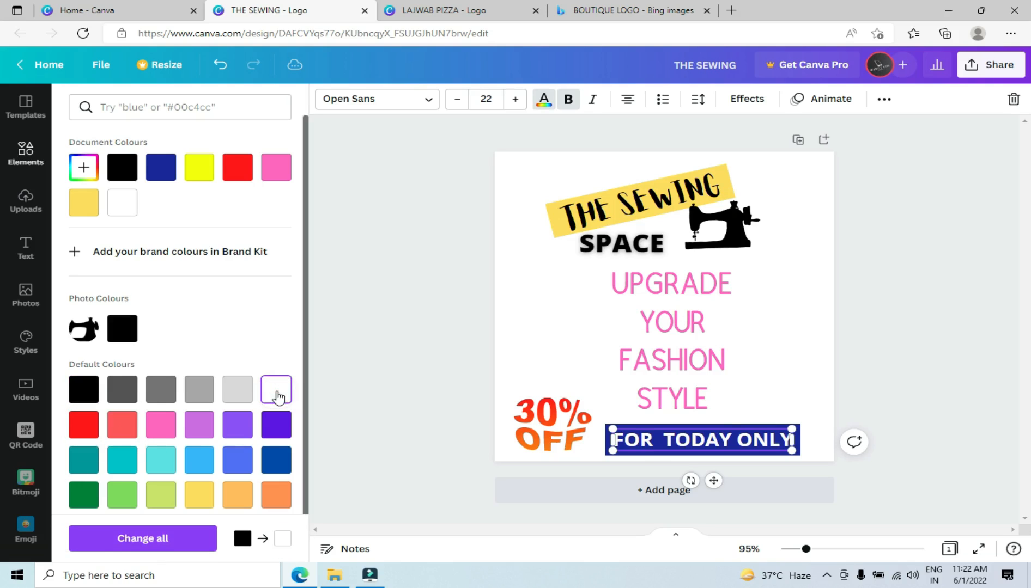
{"action": "left_click", "coordinate": [763, 355]}
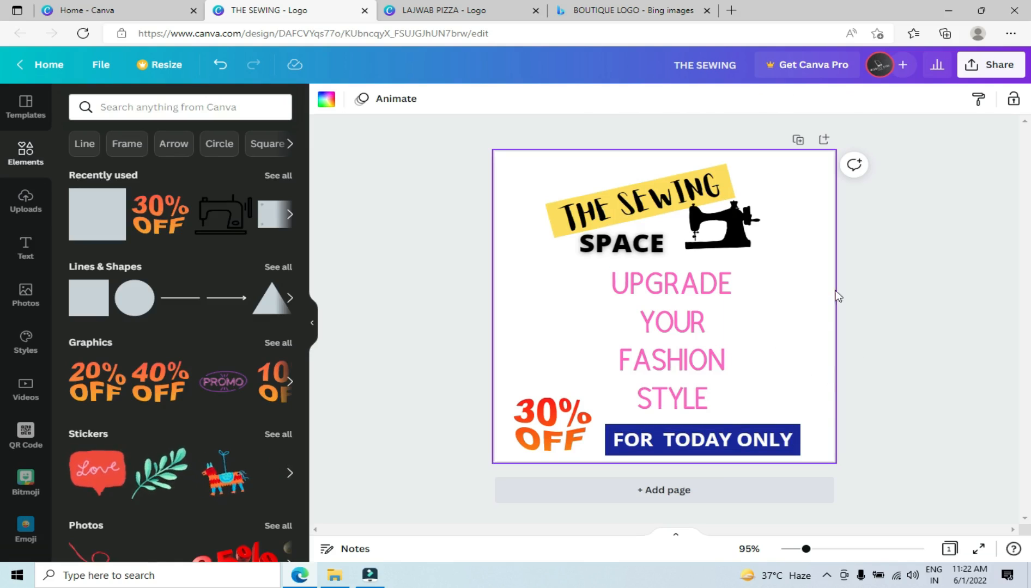
Step: Download the logo as a PNG and open the downloaded file "THE SEWING.png"
{"action": "left_click", "coordinate": [976, 68]}
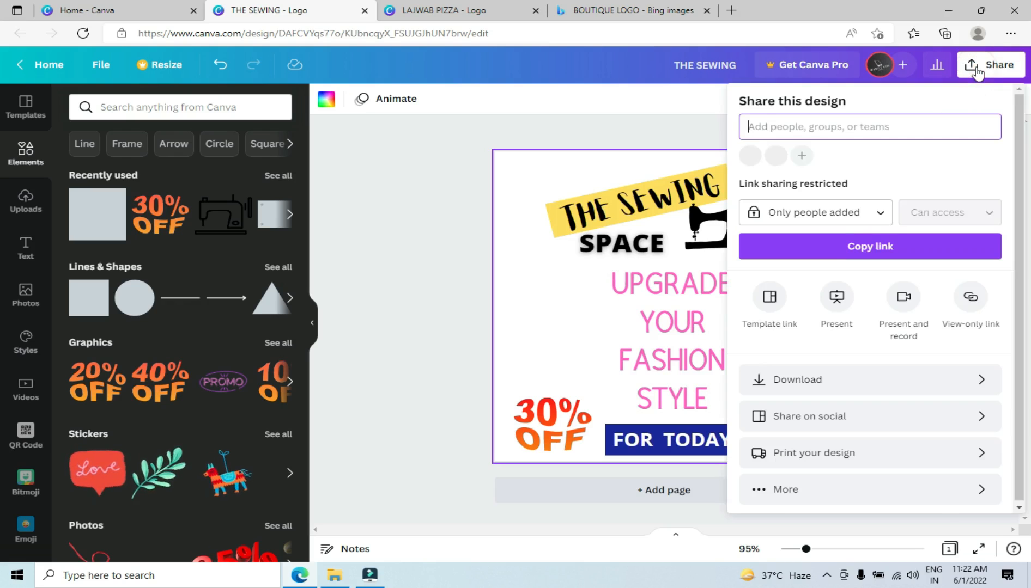
{"action": "left_click", "coordinate": [801, 383]}
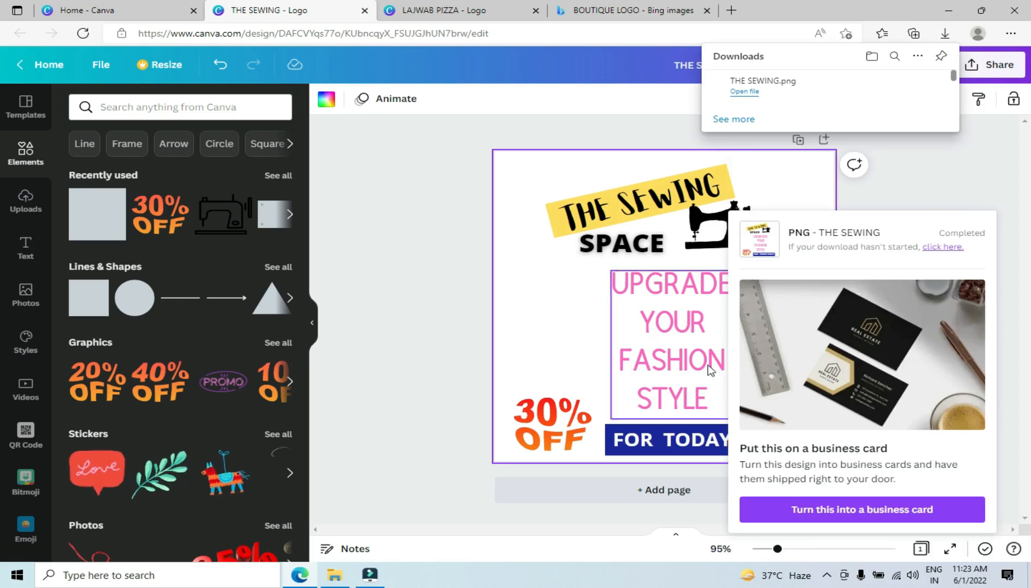
{"action": "mouse_move", "coordinate": [743, 115]}
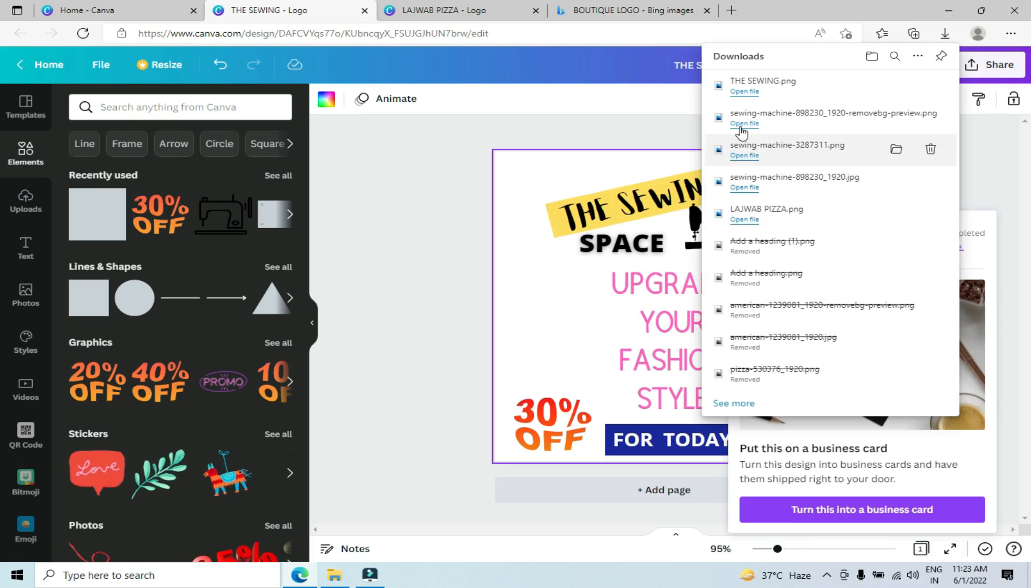
{"action": "left_click", "coordinate": [743, 93]}
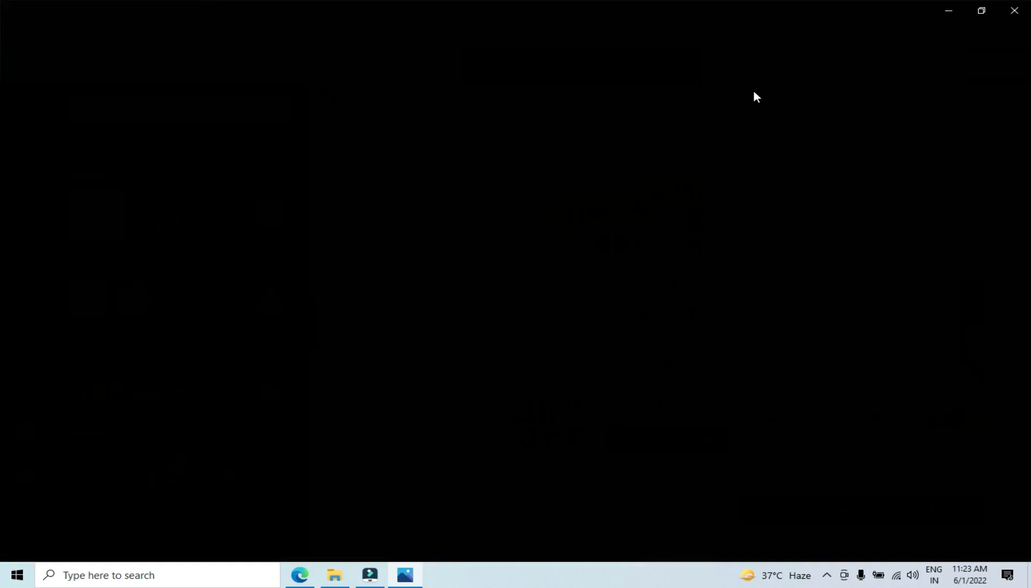